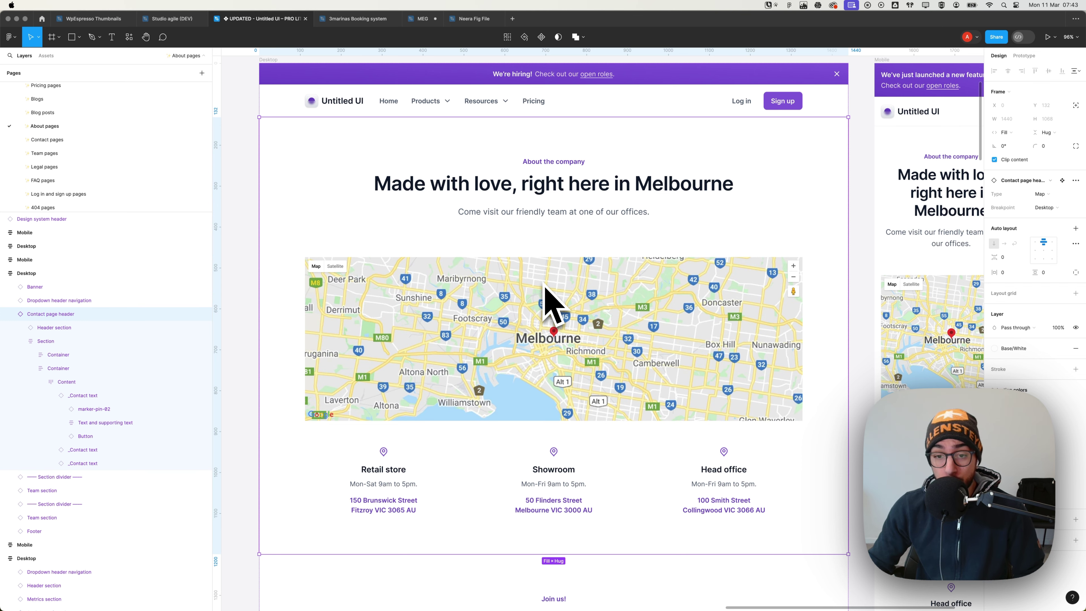
- Switch to the Bricks builder in Chrome, add a section to the empty canvas and select its container
left_click(530, 240)
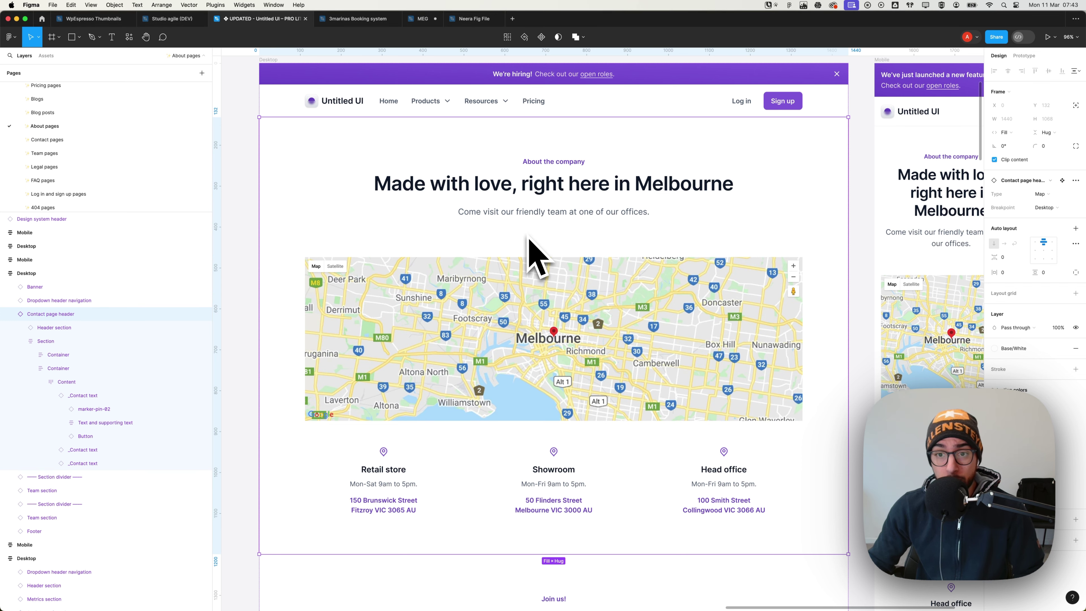
key("super+Tab")
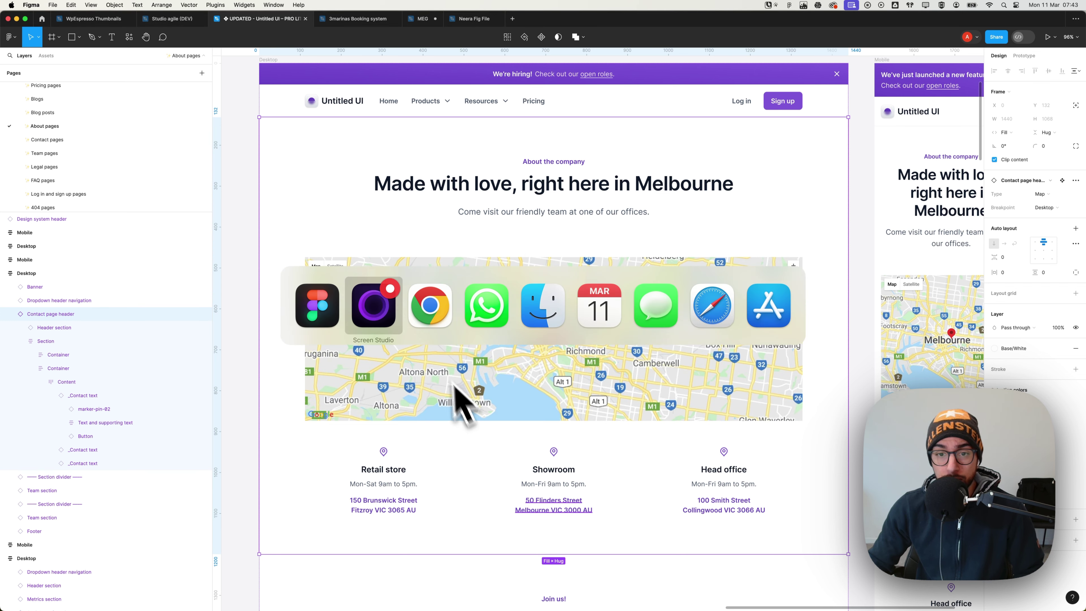
left_click(429, 309)
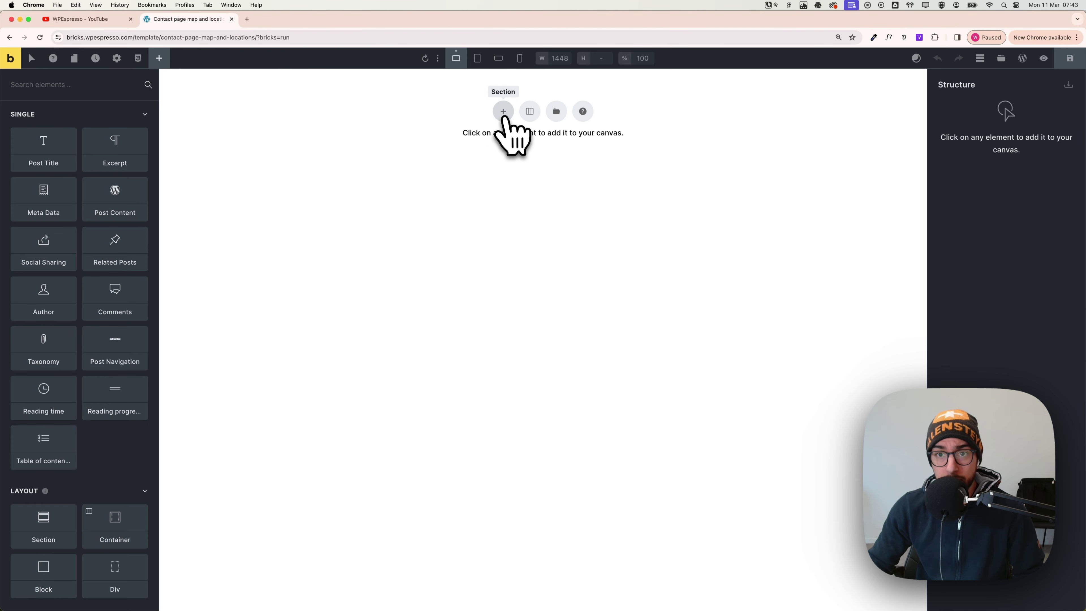
left_click(503, 112)
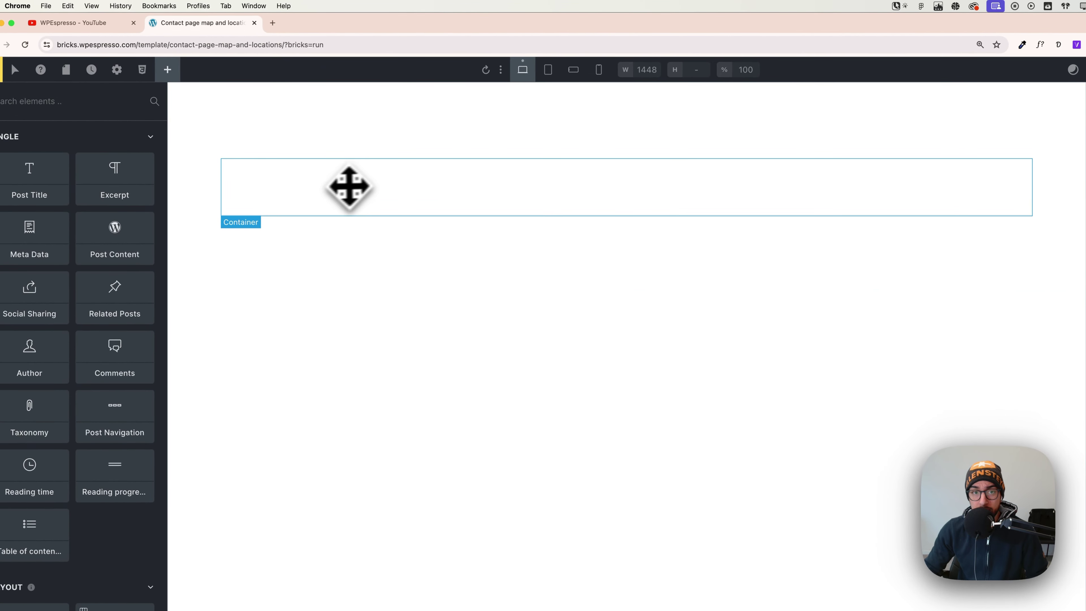
left_click(331, 194)
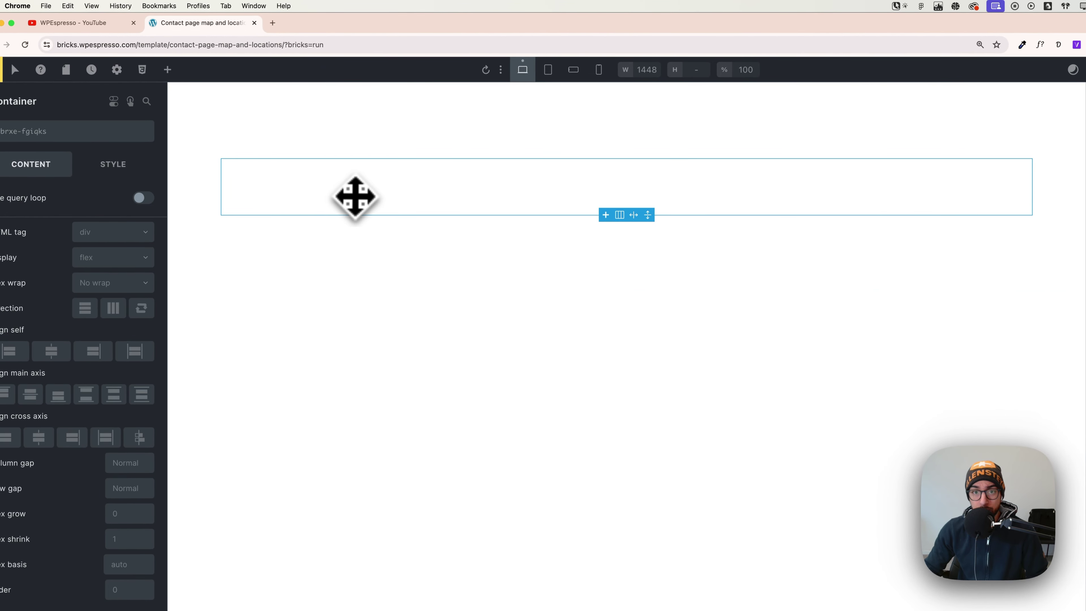
- Copy the subheading text "About the company" from the Figma design and return to the Bricks builder
key("super+Tab")
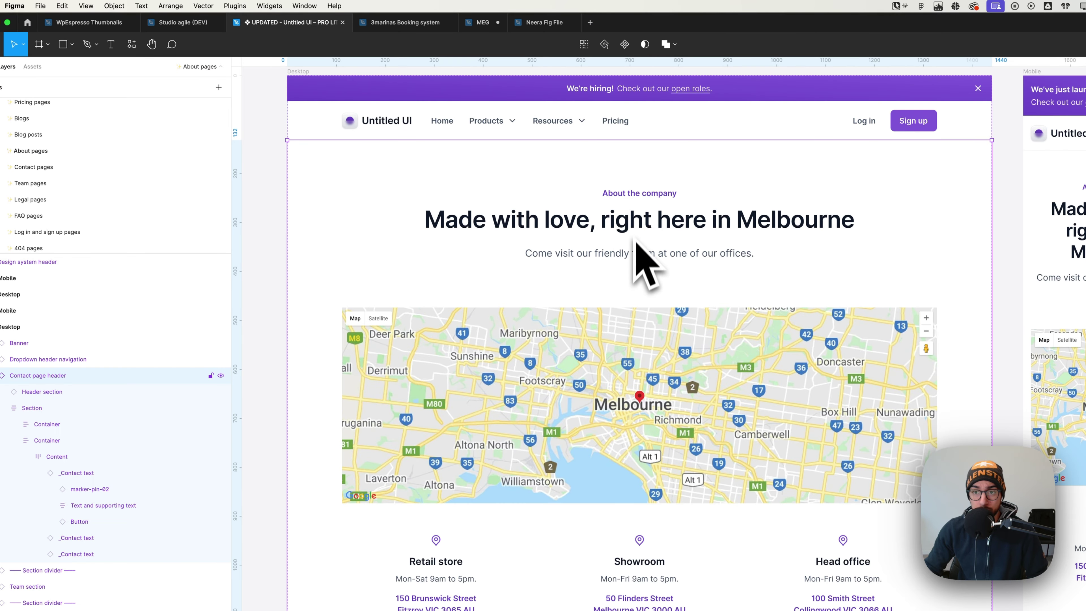
double_click(636, 203)
double_click(640, 205)
double_click(641, 201)
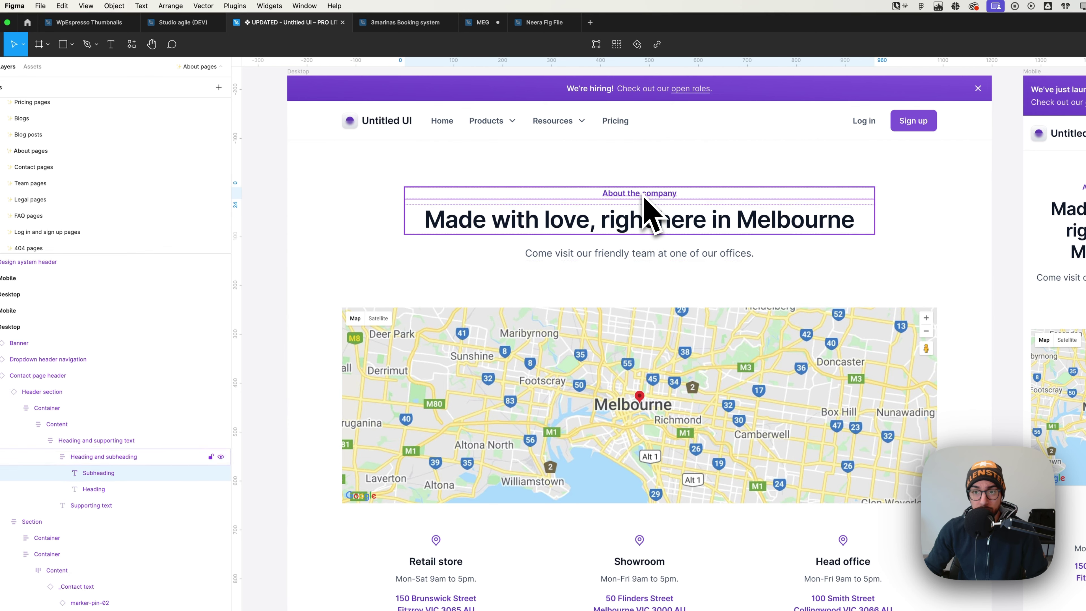
double_click(644, 198)
key("ctrl+c")
key("super+Tab")
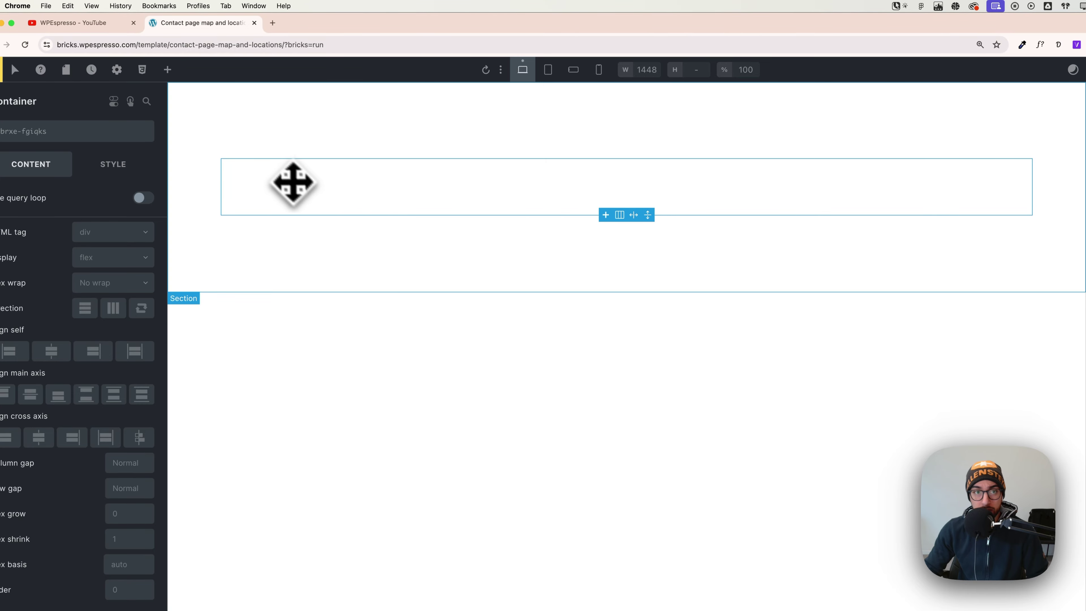
- Add a Heading element to the container and replace its text with "About the company"
left_click(167, 69)
scroll(107, 134, "down", 5)
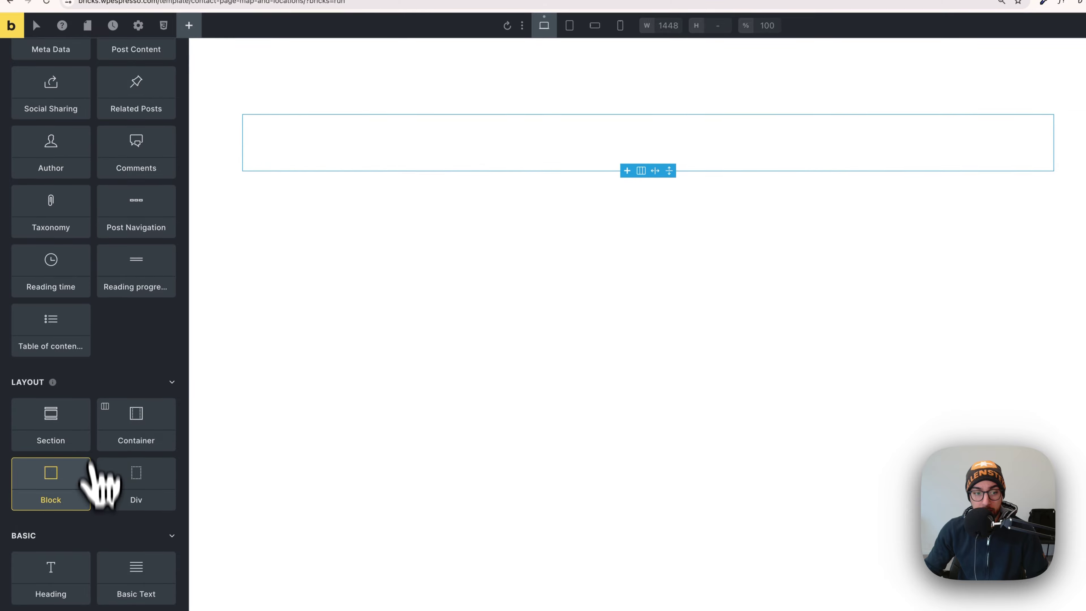
left_click(56, 535)
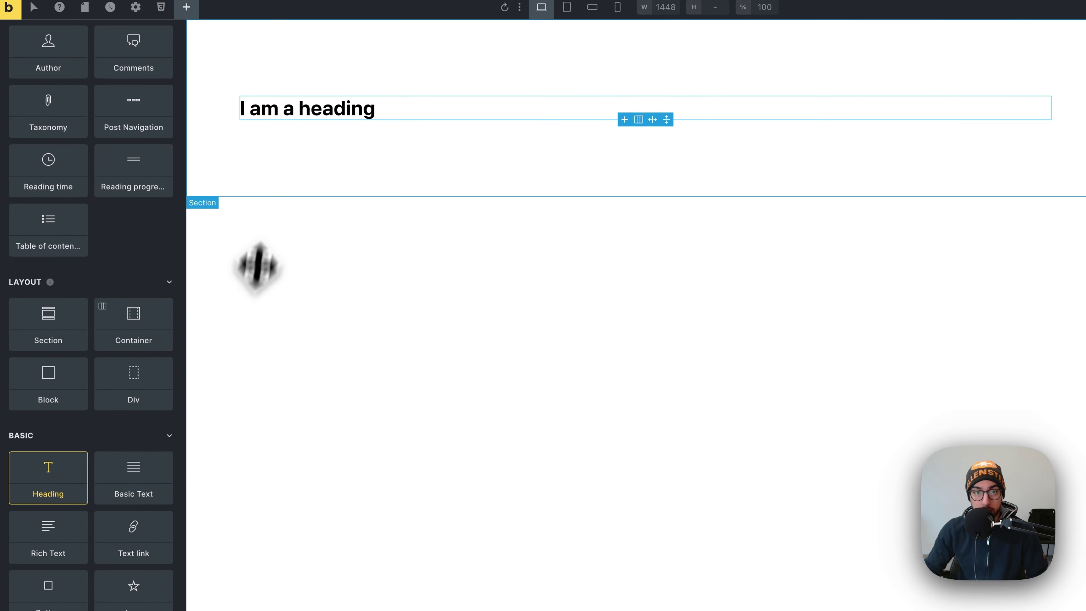
left_click(262, 113)
double_click(75, 138)
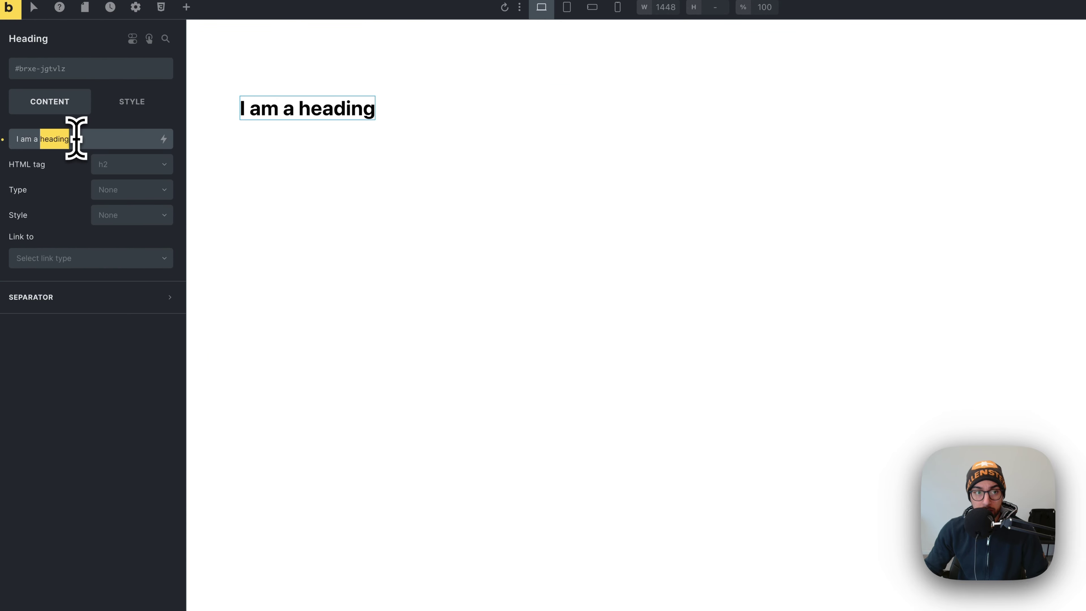
key("ctrl+v")
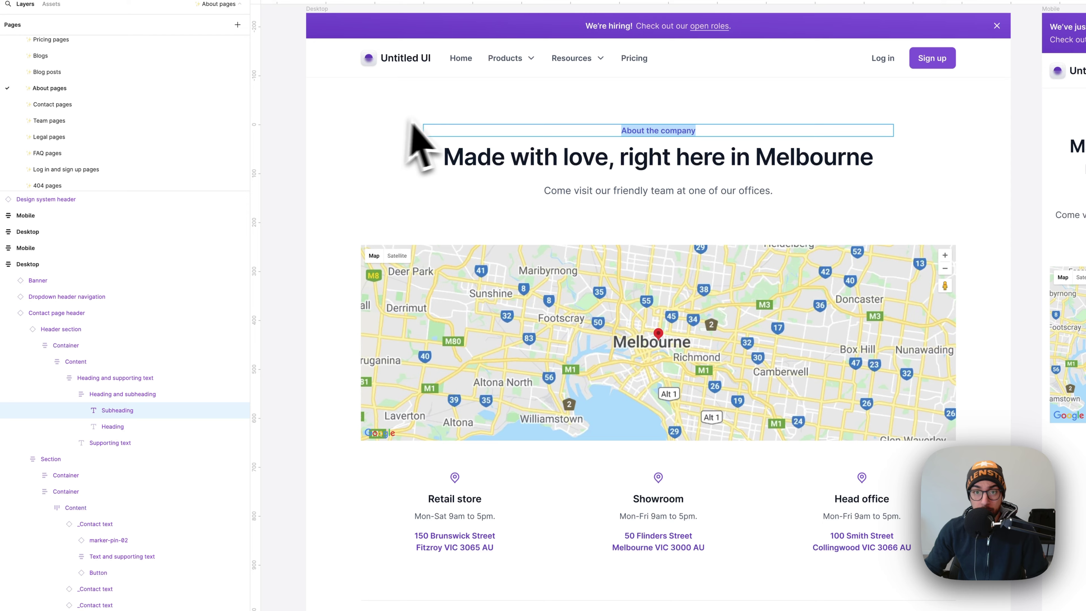
- Copy the main heading "Made with love, right here in Melbourne" from the Figma design and return to Chrome
double_click(634, 156)
key("super+c")
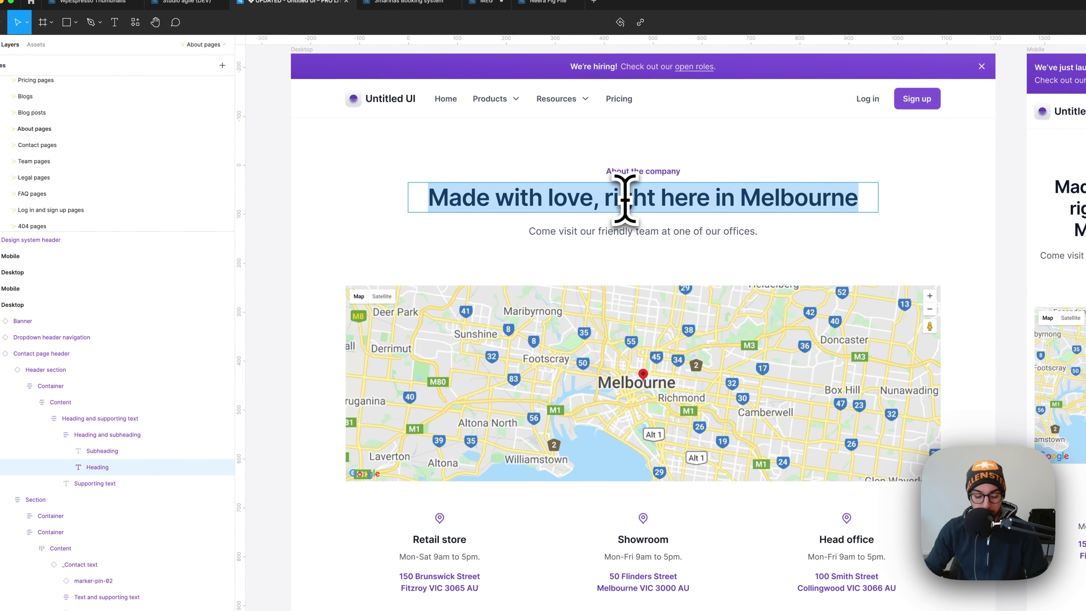
key("super+Tab")
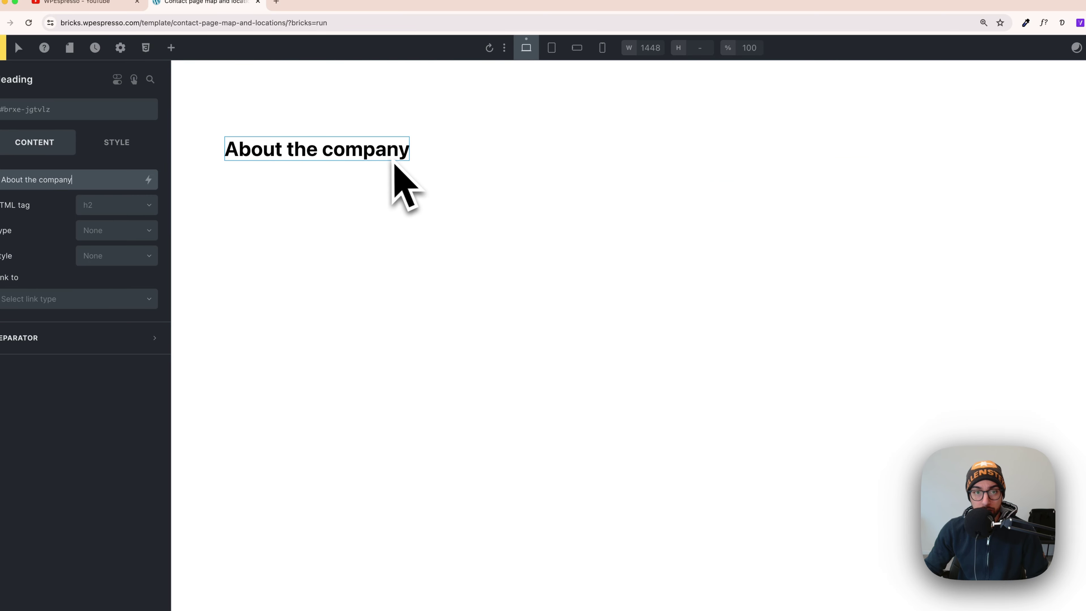
- Add a second Heading element below the "About the company" heading
left_click(171, 47)
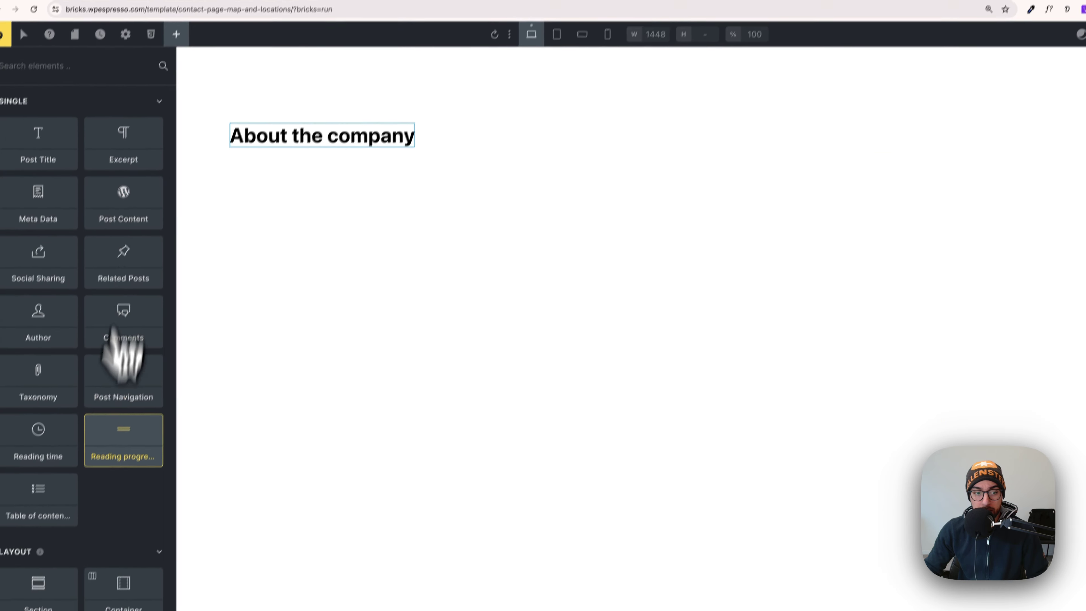
scroll(106, 407, "down", 3)
scroll(109, 470, "down", 2)
left_click(75, 542)
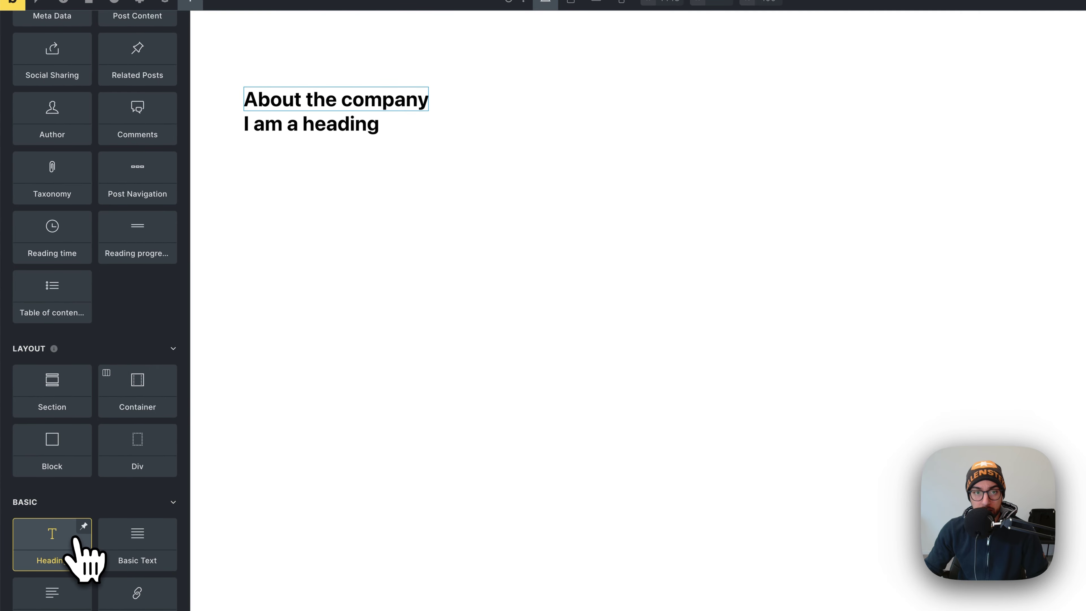
- Add a Basic Text element to the container and move it below the second heading
scroll(75, 551, "down", 1)
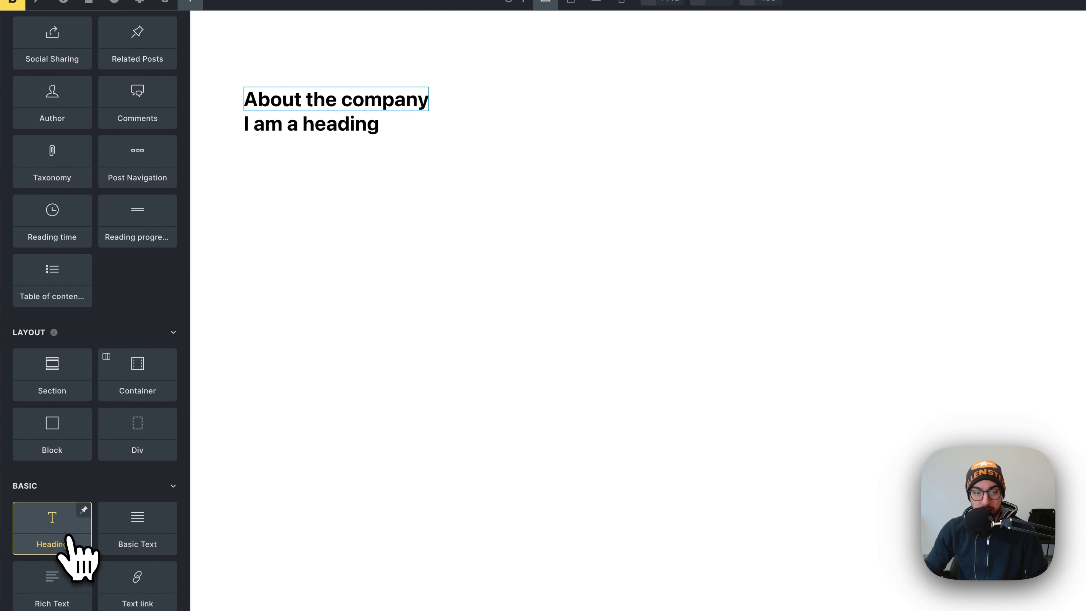
left_click(121, 543)
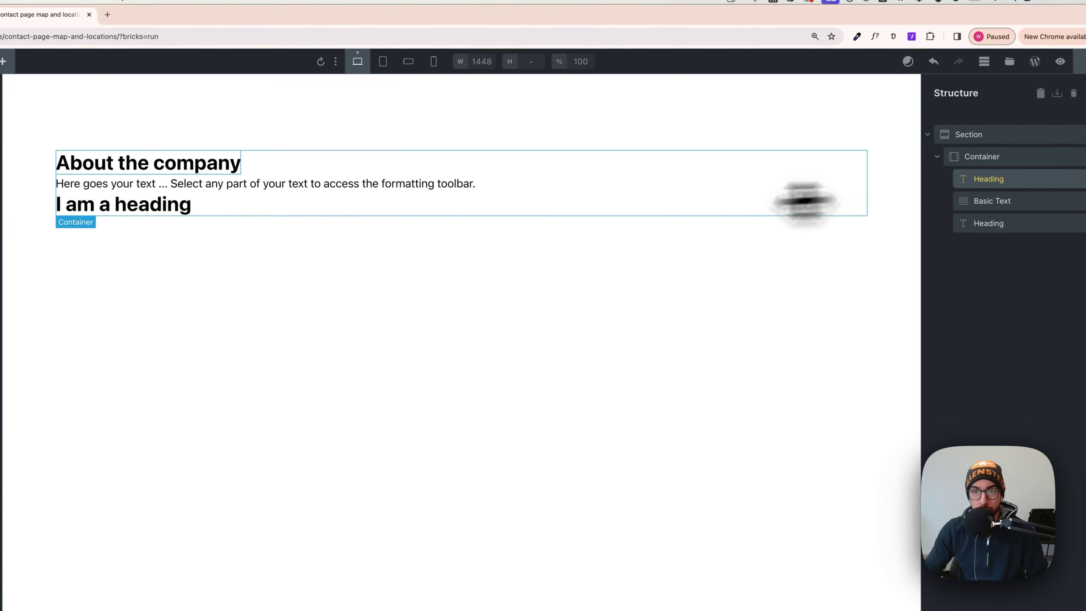
left_click(457, 184)
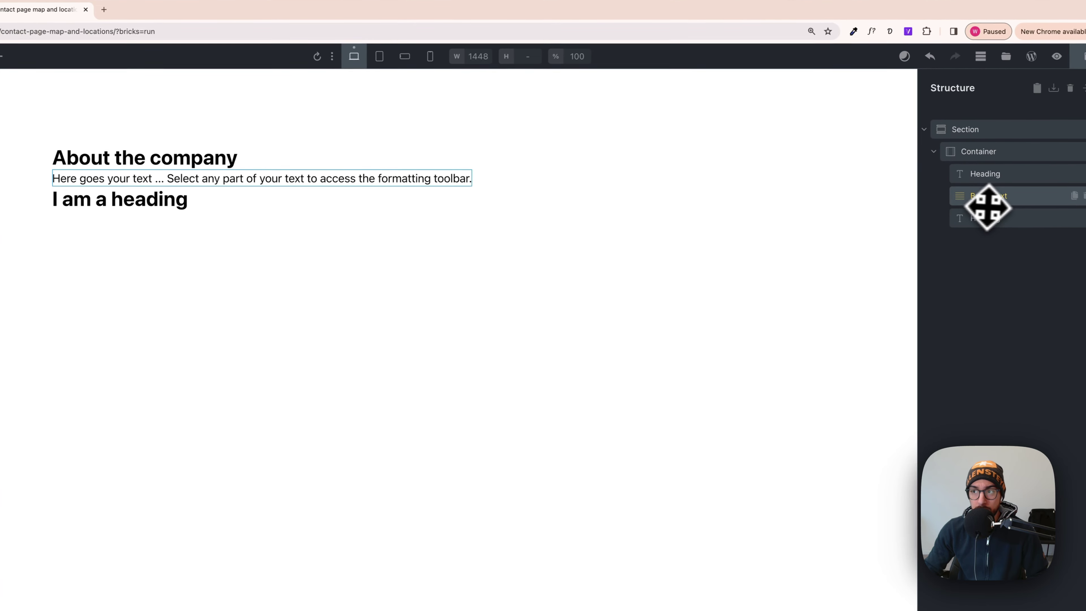
left_click_drag(990, 231, 999, 255)
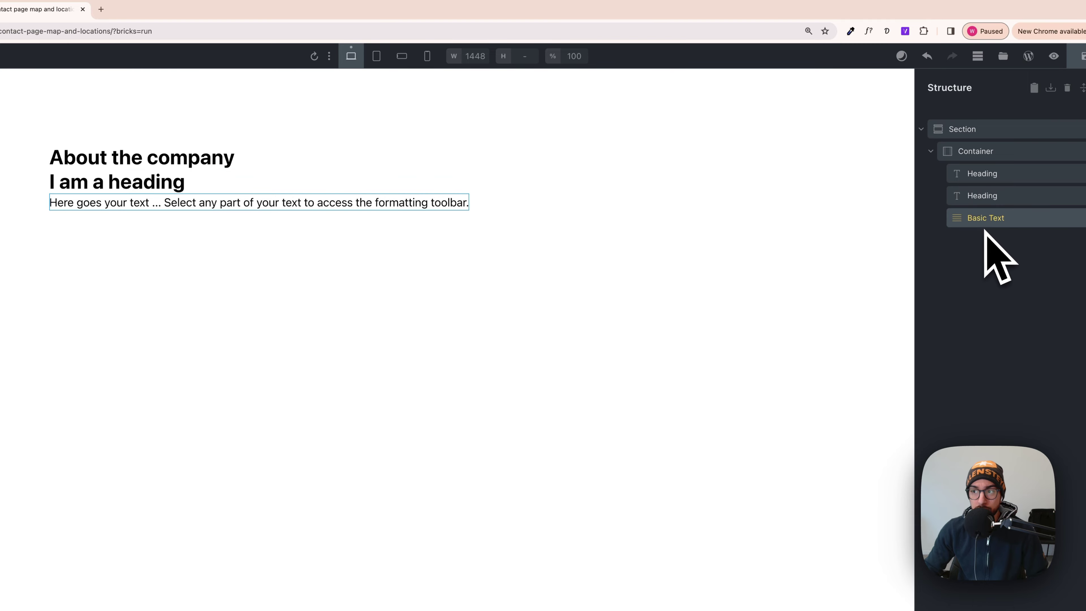
- Replace the second heading's text with "Made with love, right here in Melbourne"
left_click(984, 201)
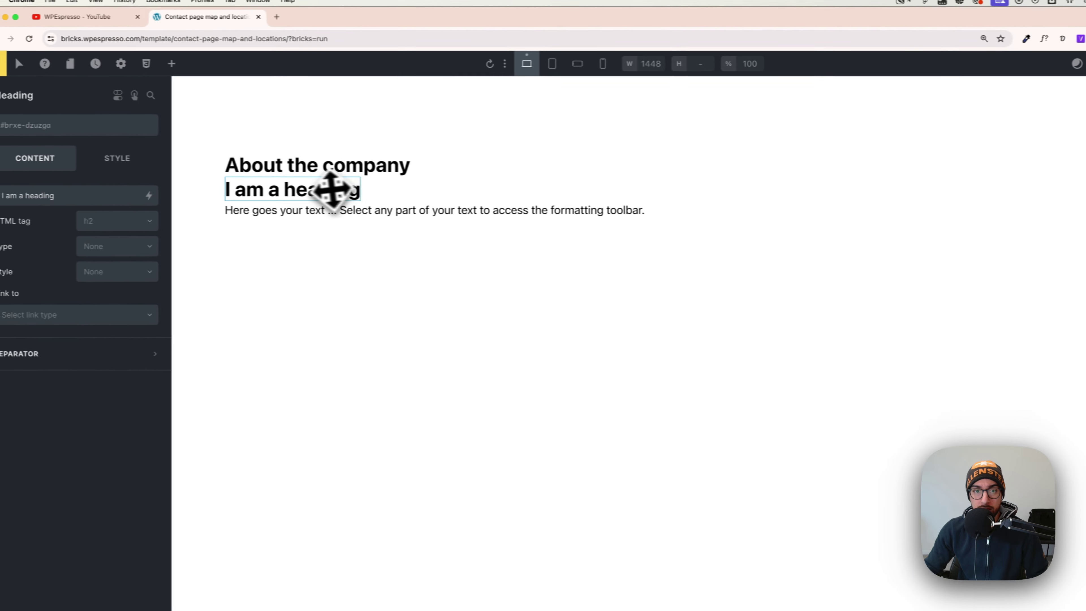
left_click_drag(126, 200, 9, 212)
key("super+v")
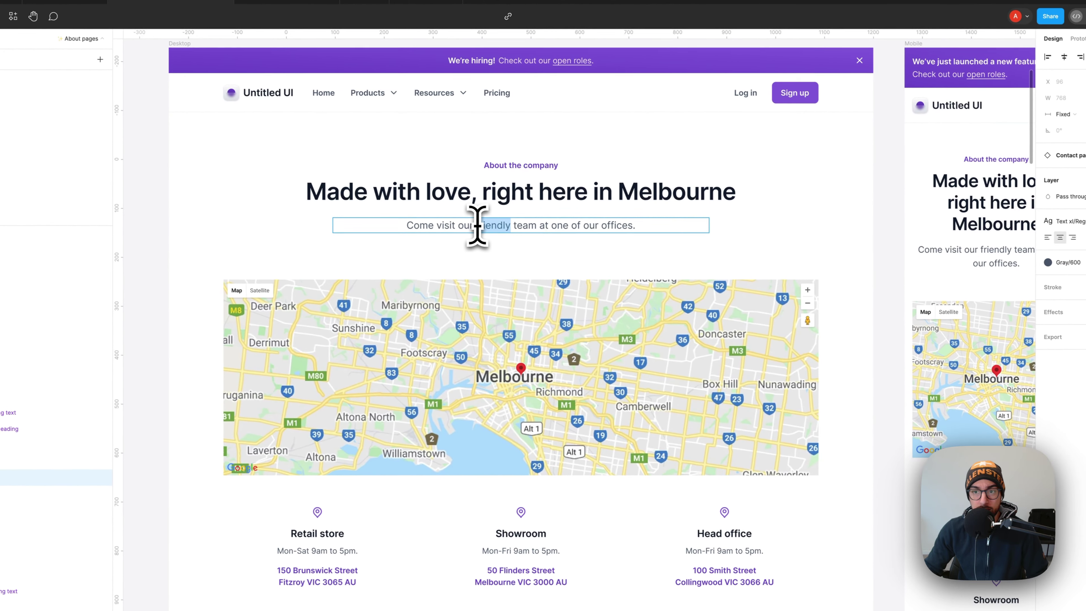
- Copy the supporting text "Come visit our friendly team at one of our offices." from Figma into the Basic Text element in Bricks
double_click(516, 233)
key("super+c")
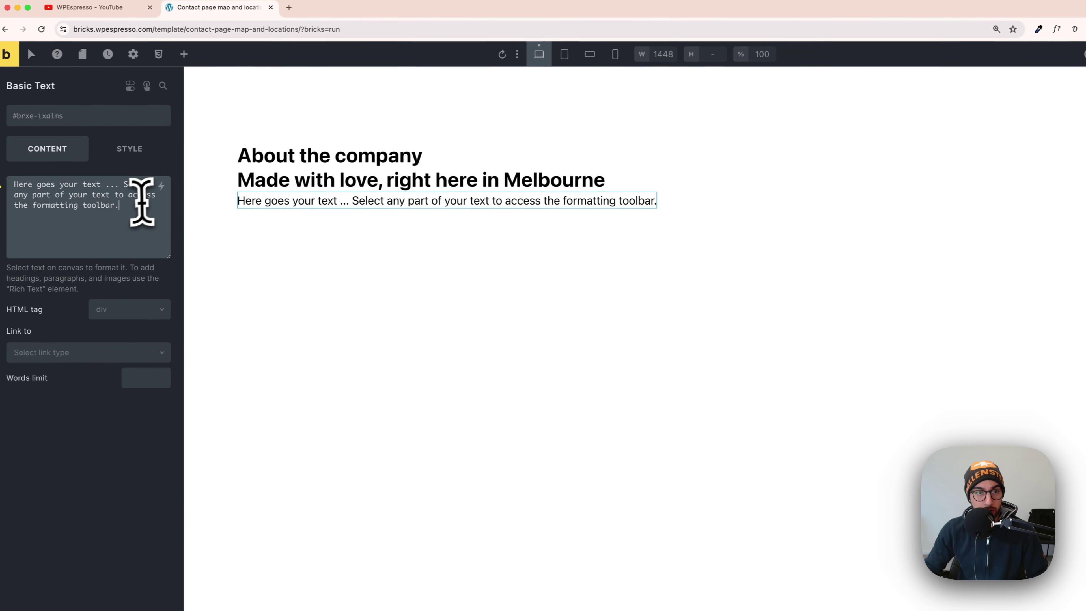
left_click_drag(84, 201, 0, 183)
key("super+v")
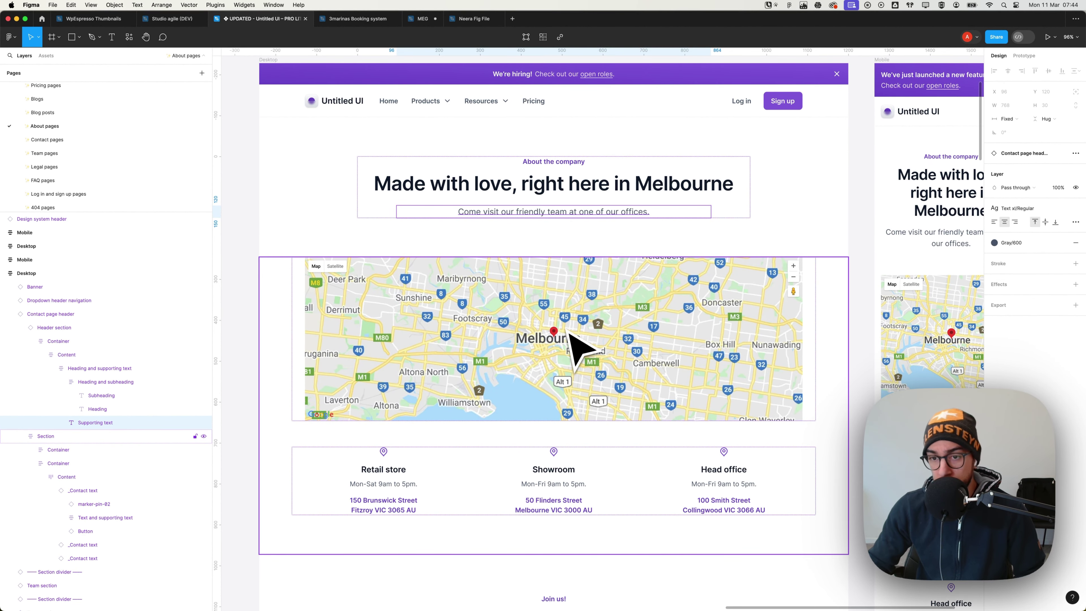
- Add a second container to the section in the Bricks builder, below the container holding the headings
key("super+Tab")
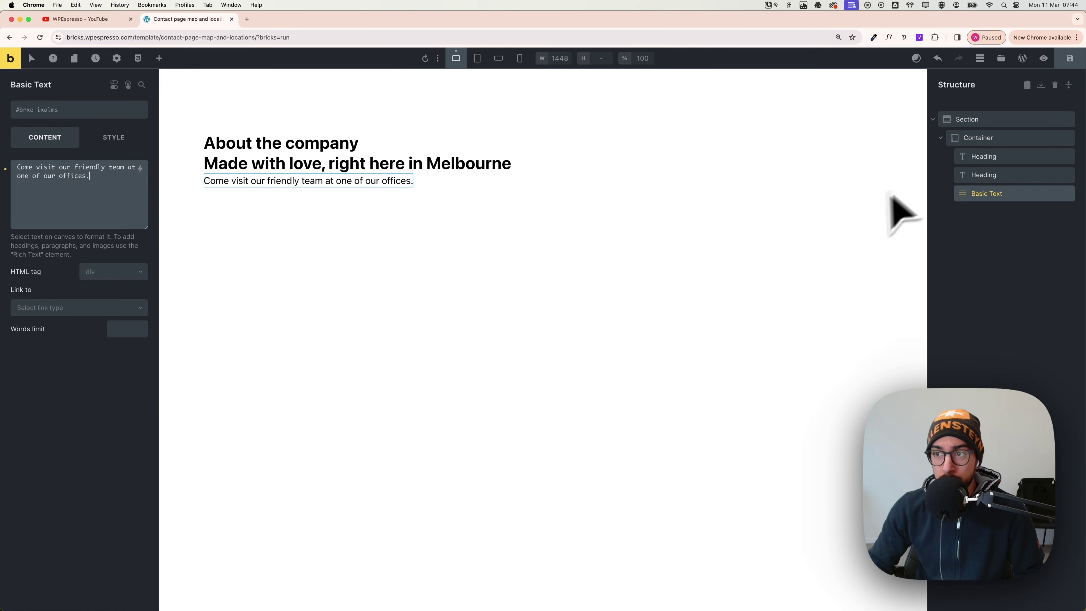
left_click(979, 139)
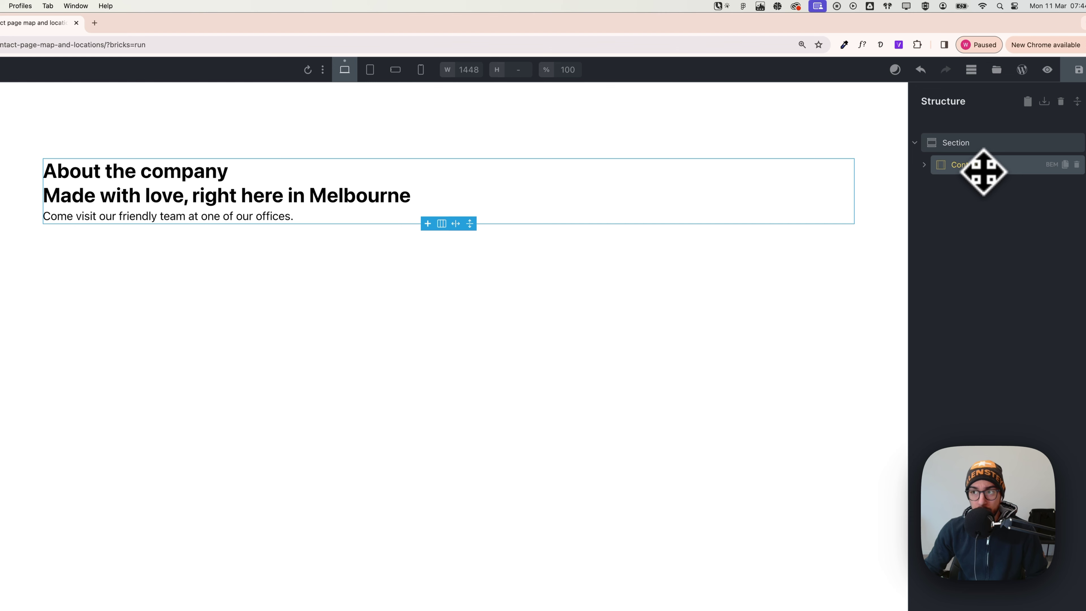
left_click(970, 144)
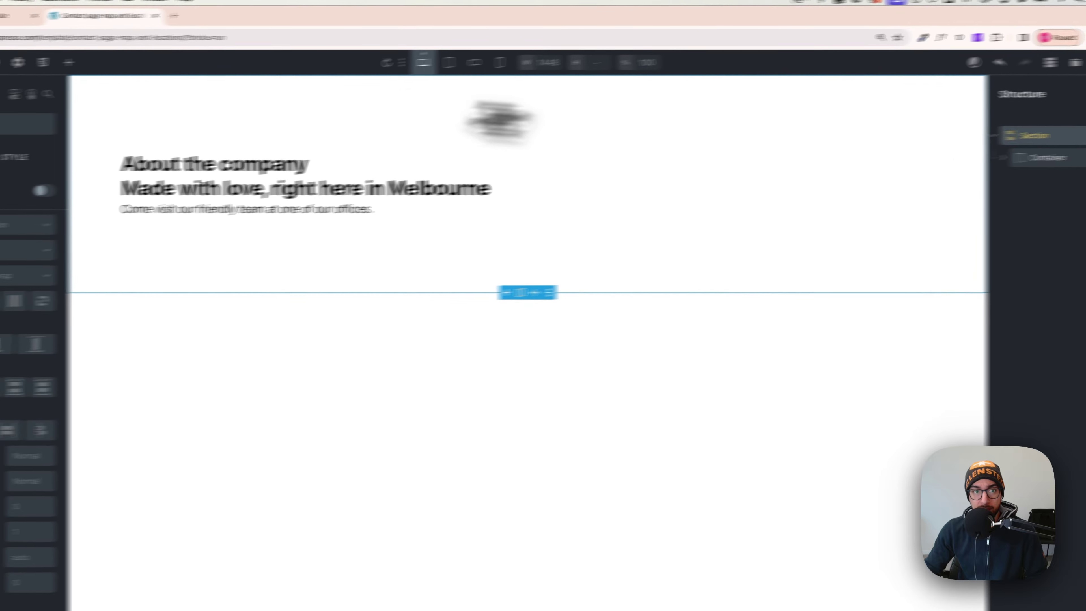
left_click(69, 62)
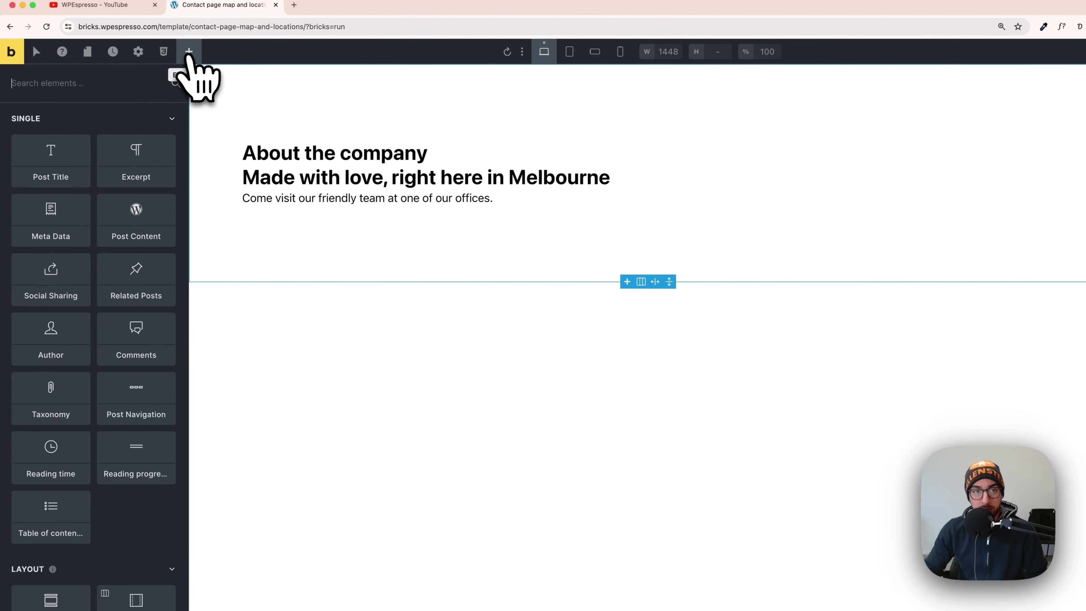
scroll(85, 447, "down", 3)
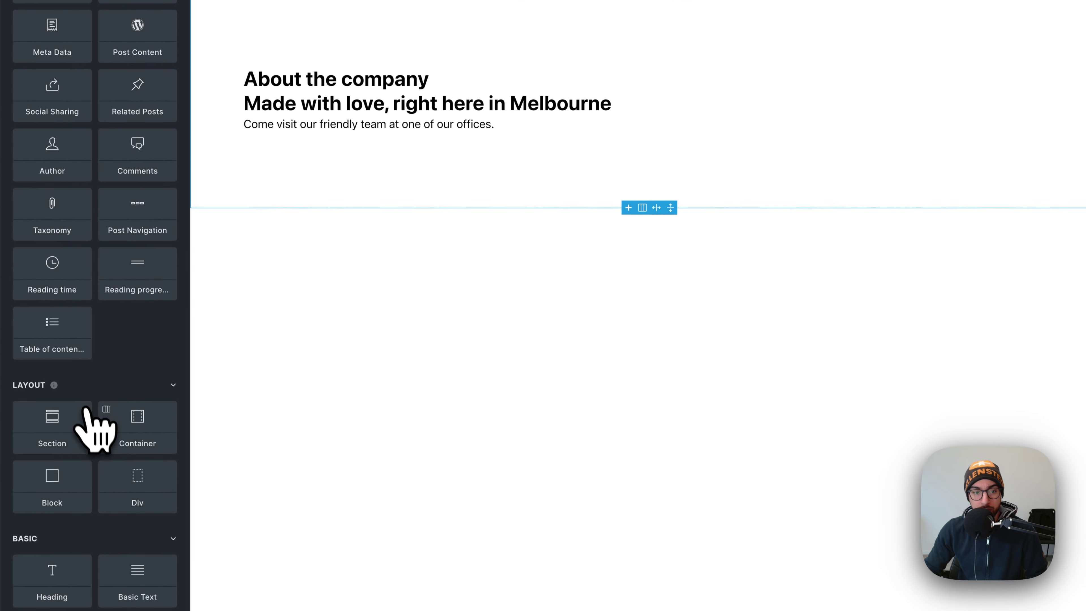
left_click(128, 456)
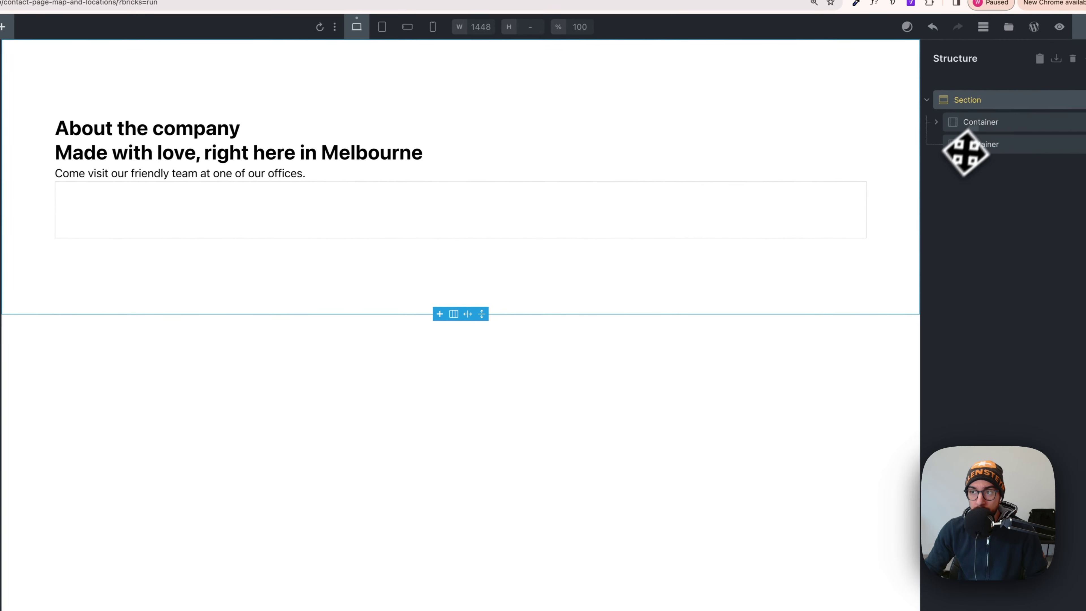
- Find the Code element by searching for "cod" and add it to the new empty container
left_click(986, 149)
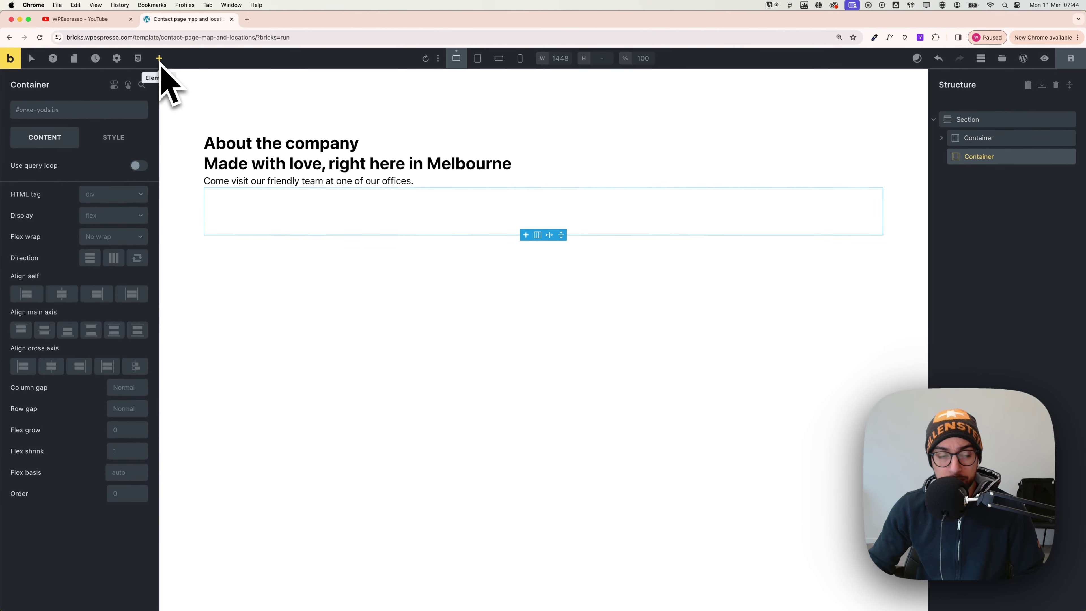
left_click(159, 59)
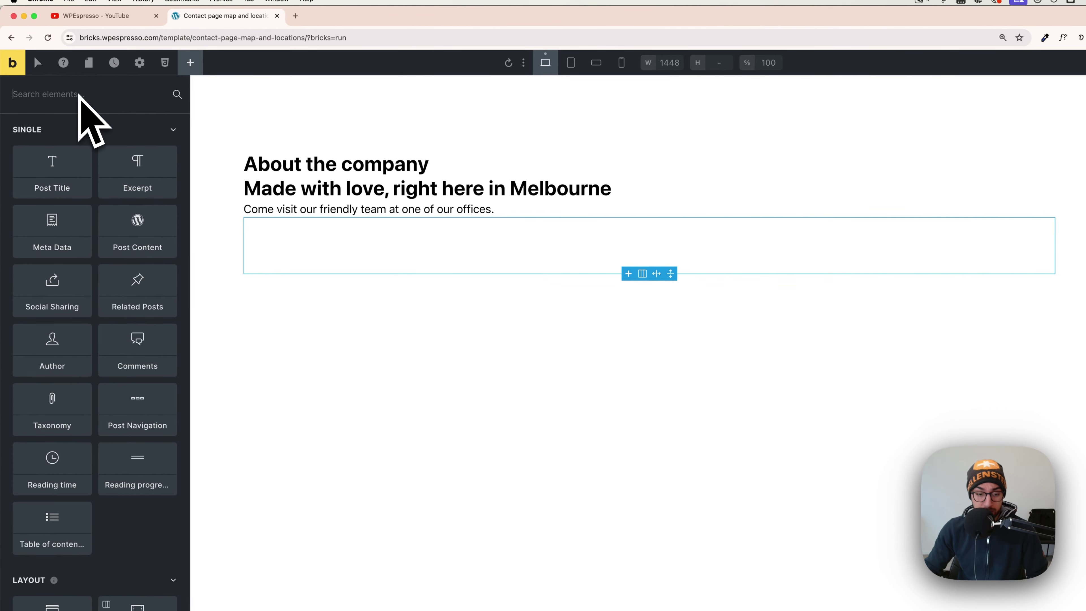
type("cod")
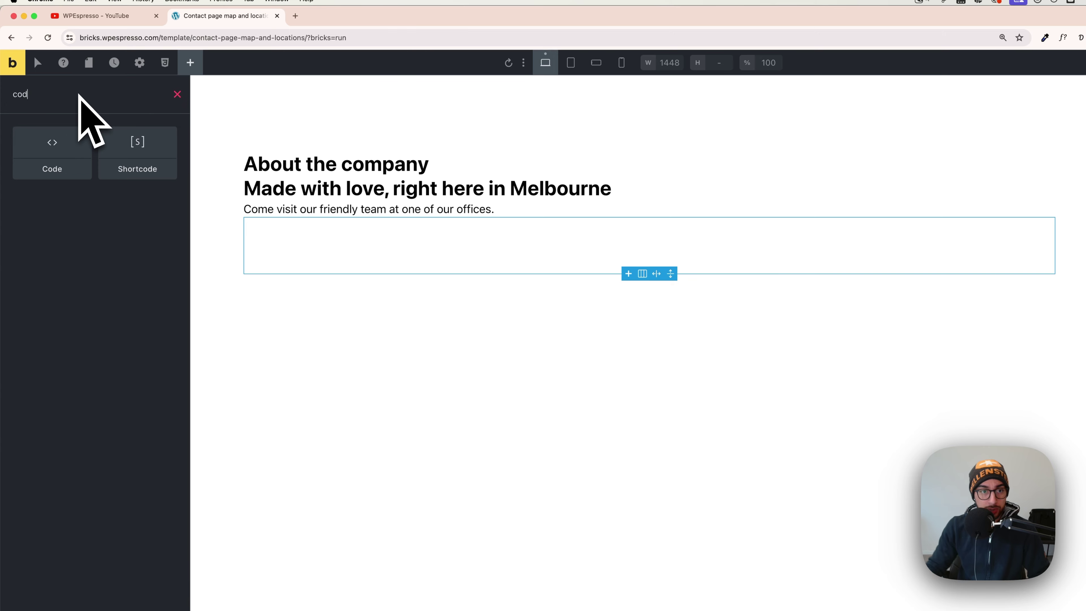
left_click(66, 150)
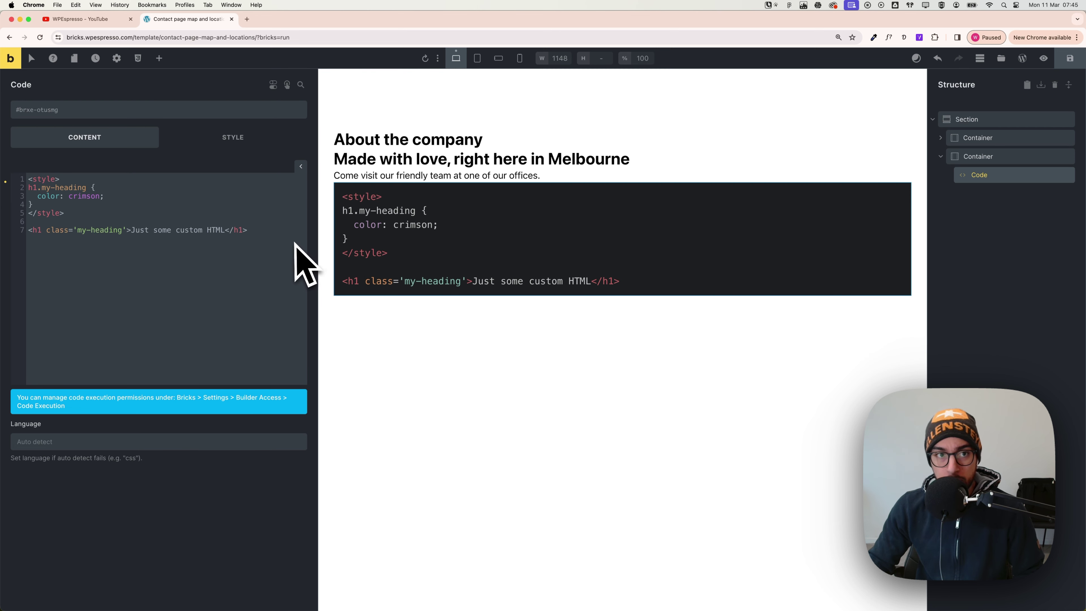
- Open Google Maps in a new browser tab by searching the web for it
key("super+t")
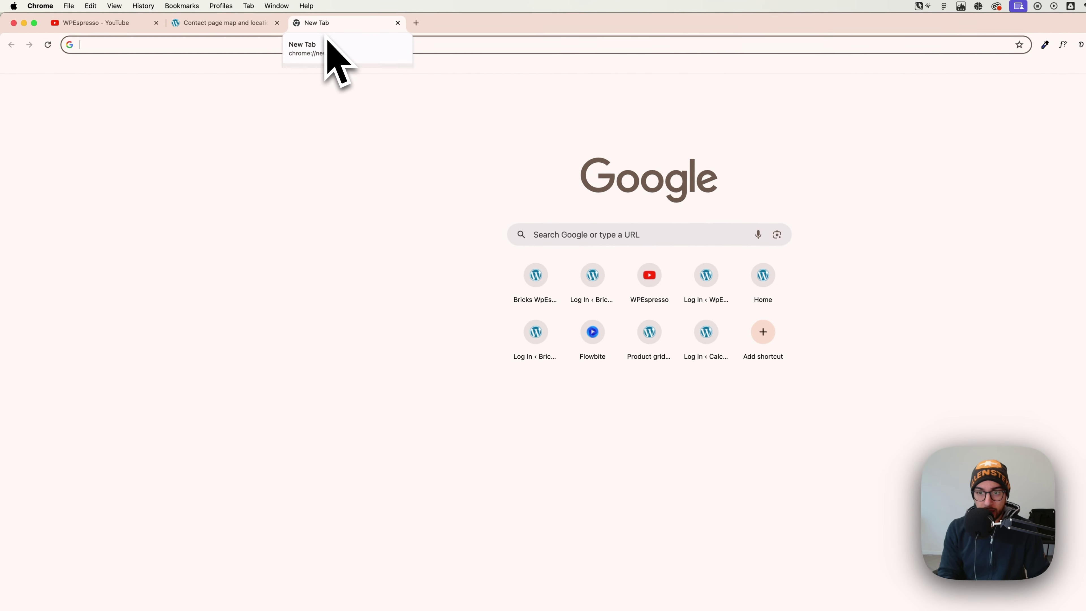
type("googler maps")
key("Return")
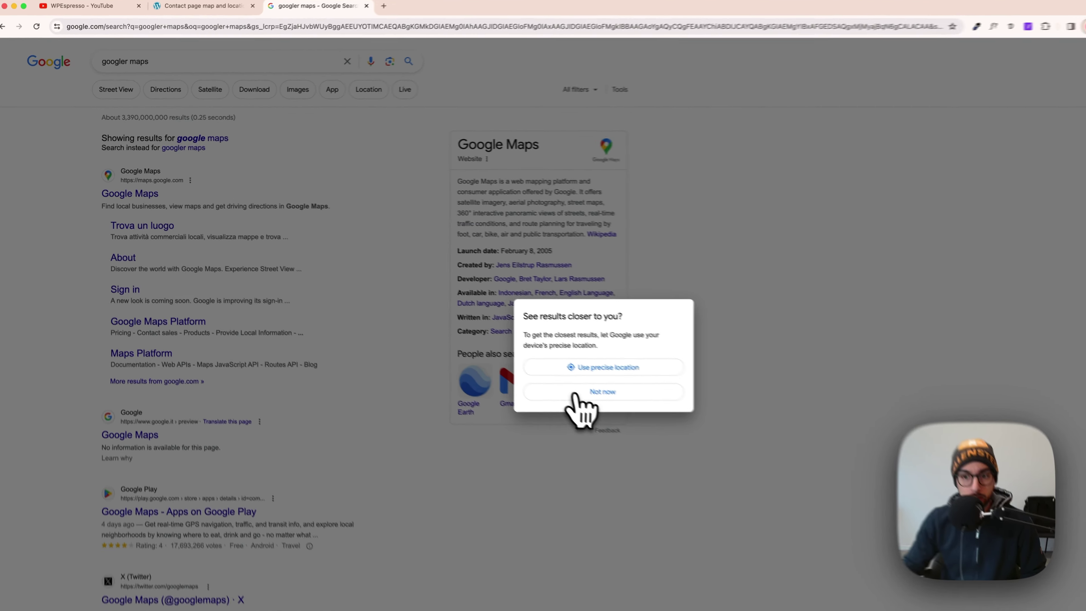
left_click(541, 361)
left_click(141, 186)
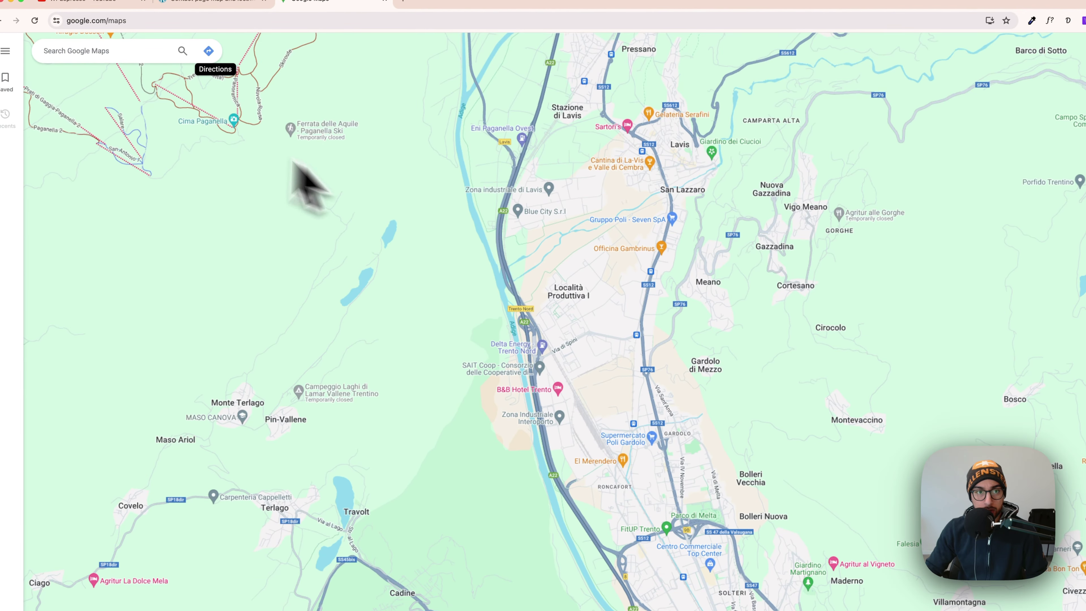
- Search Google Maps for the Colosseum in Rome
left_click(97, 52)
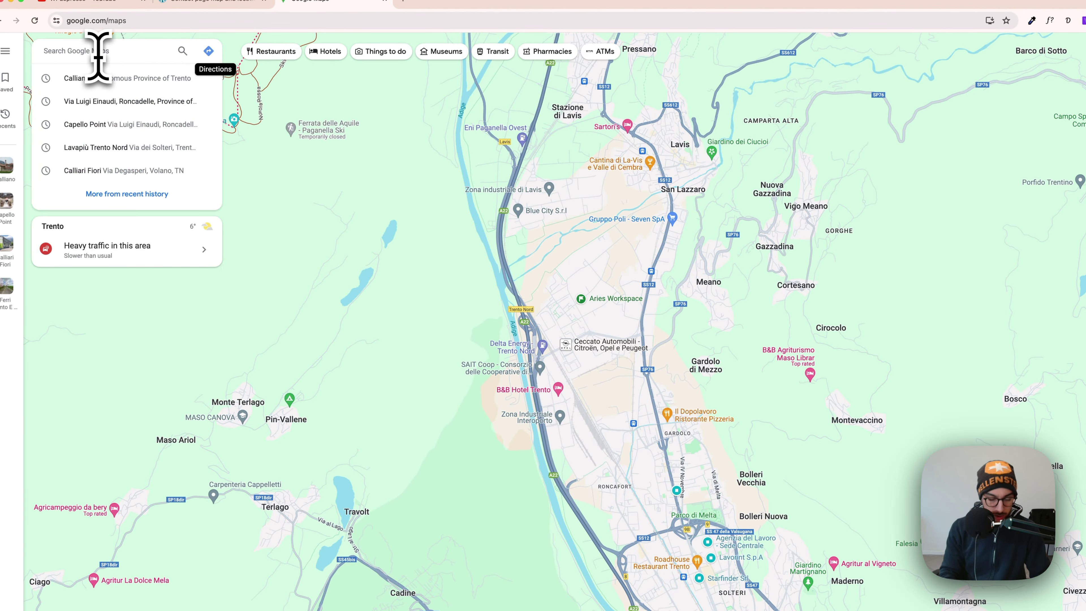
type("colosseum rom")
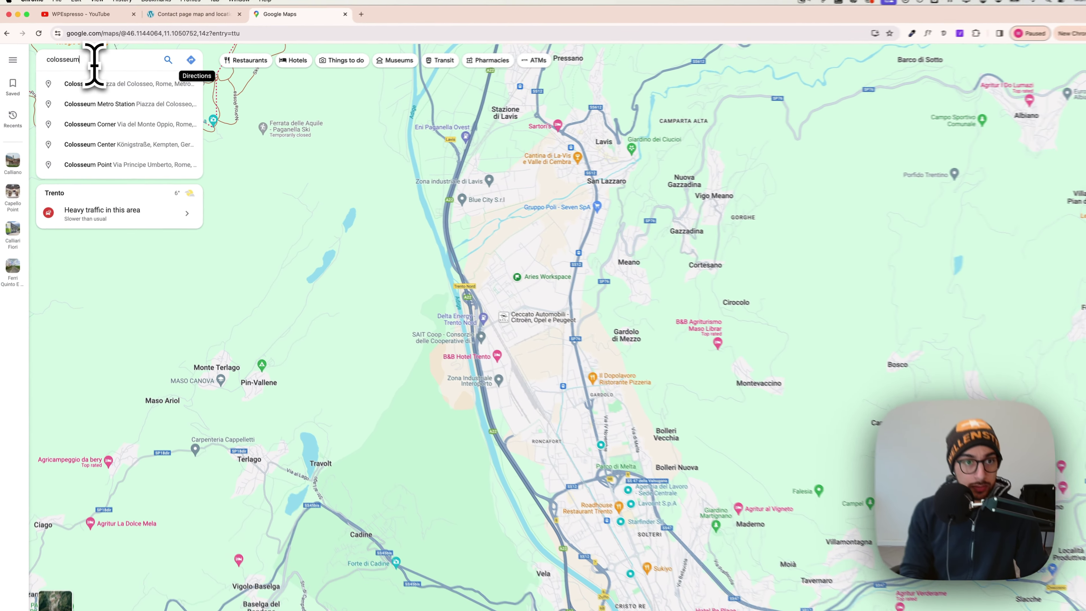
key("Return")
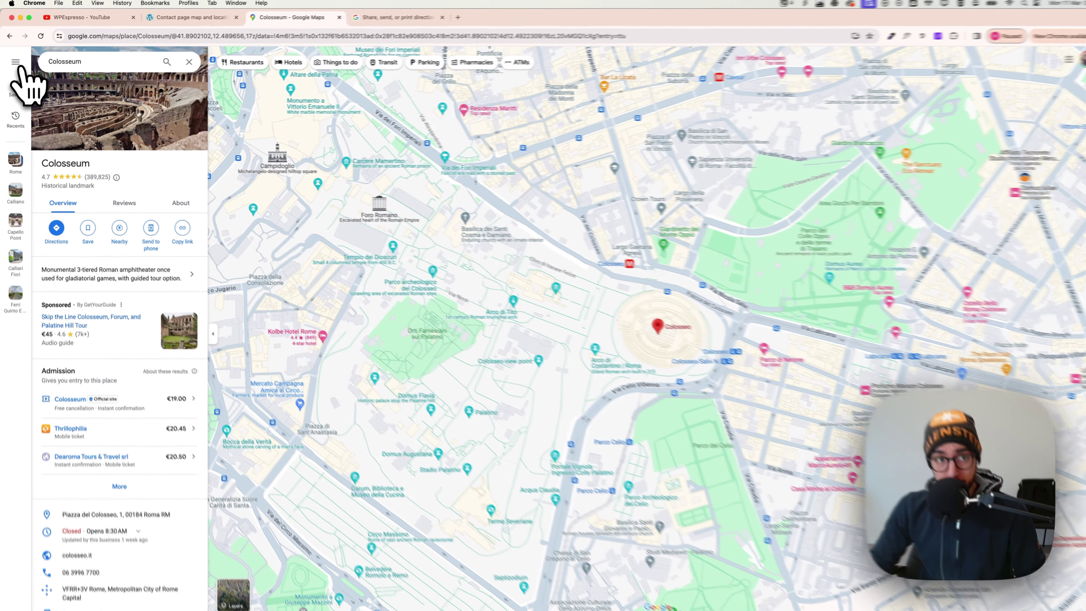
- Copy the HTML for embedding the Colosseum map at Medium size
left_click(16, 64)
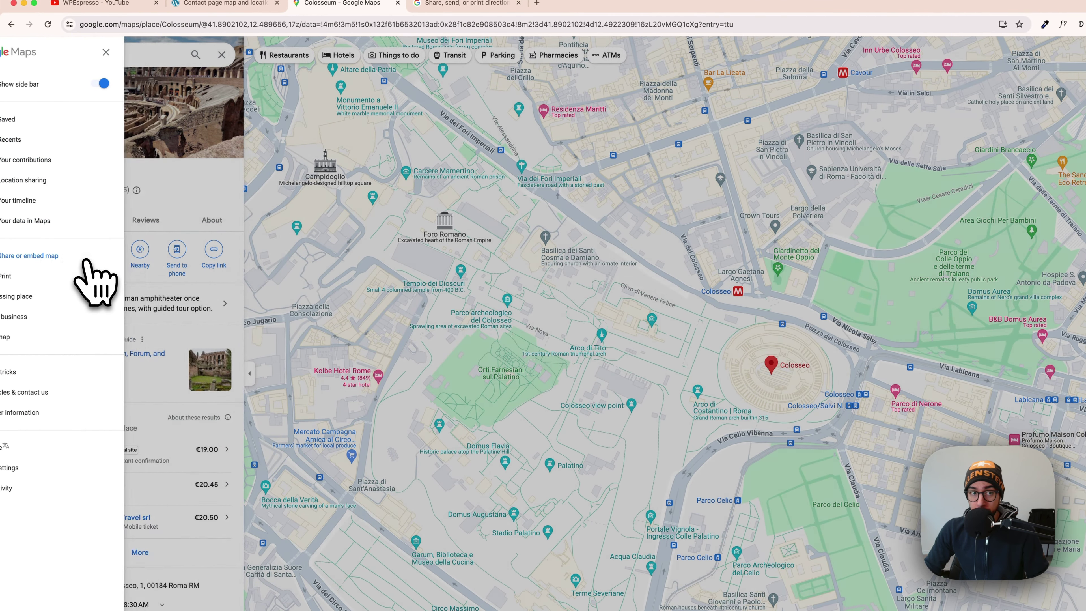
left_click(86, 259)
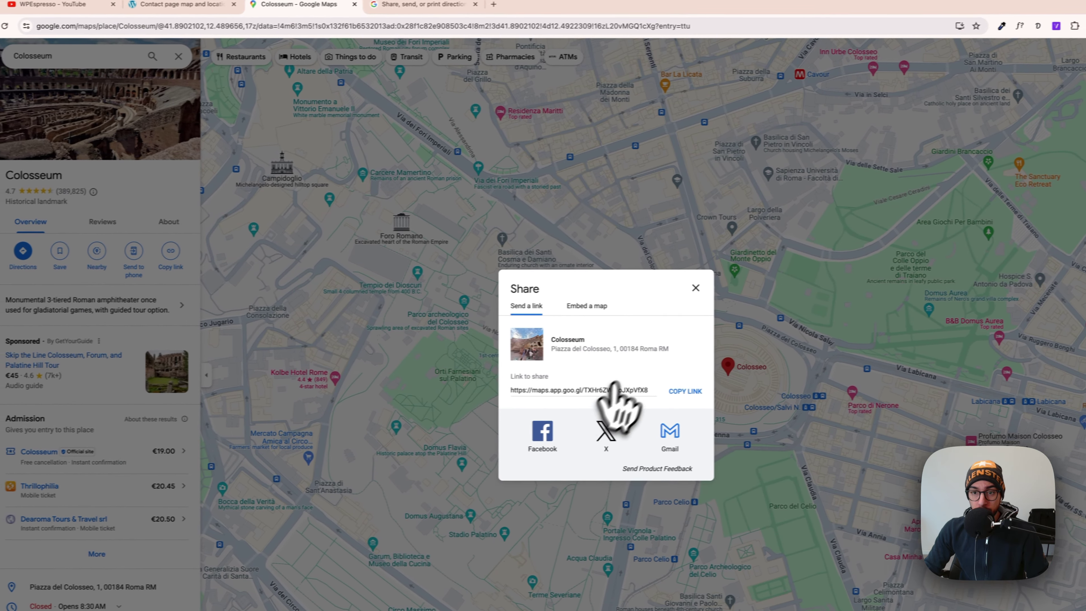
left_click(565, 308)
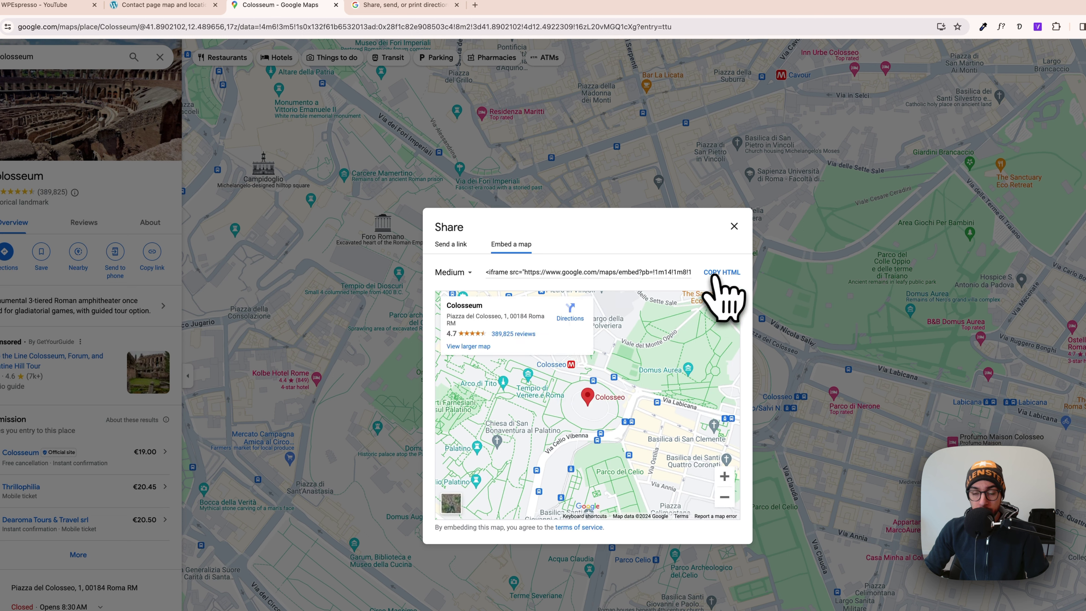
left_click(722, 273)
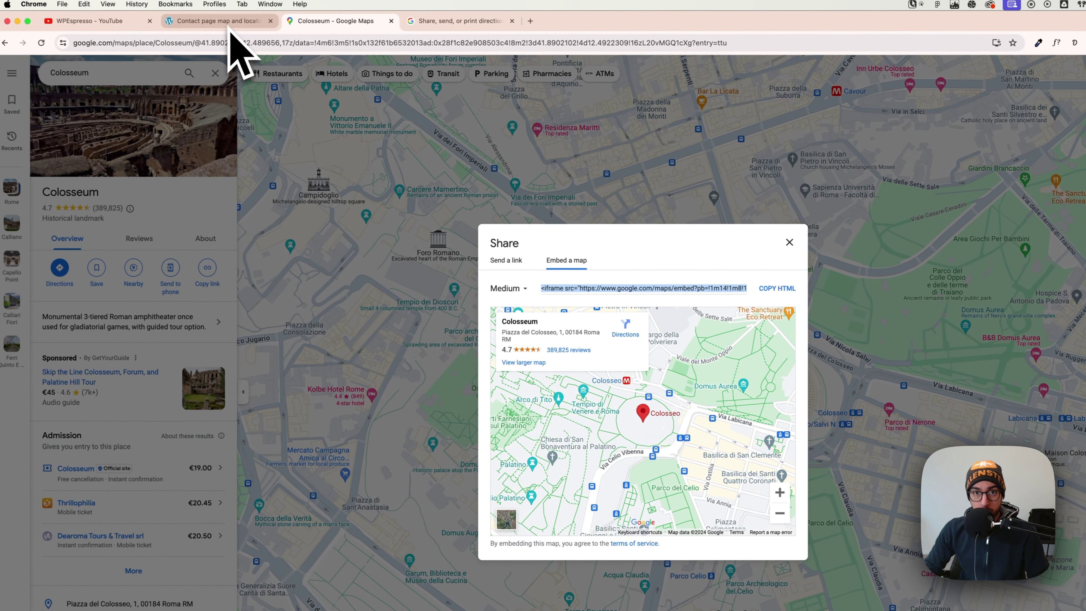
- Back in Bricks, replace the Code element's sample code with the copied map iframe and set its width to 100%
left_click(229, 27)
left_click_drag(278, 262, 58, 214)
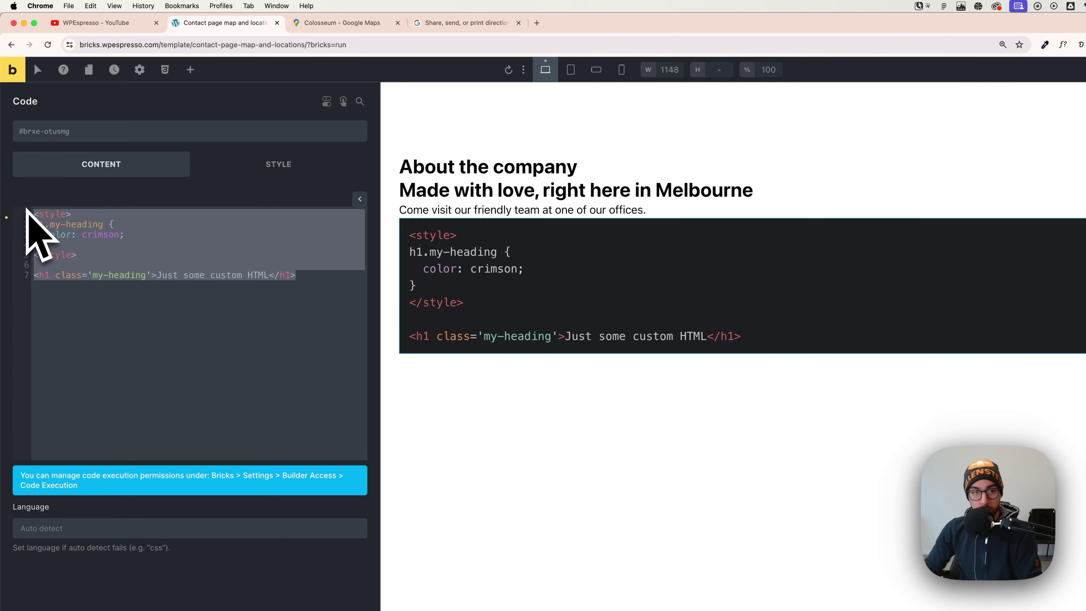
key("BackSpace")
key("super+v")
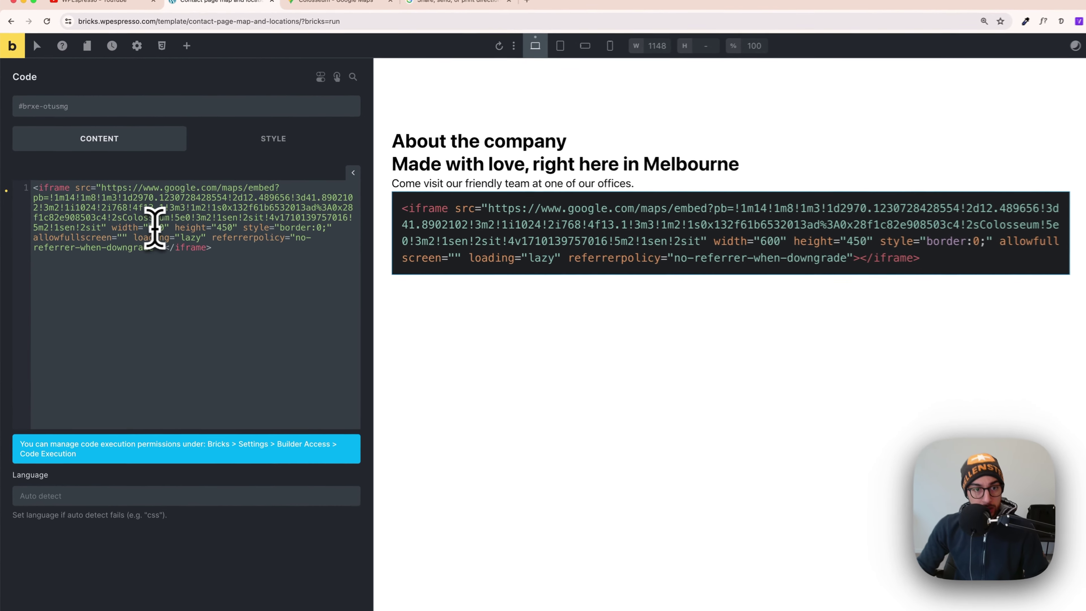
double_click(137, 213)
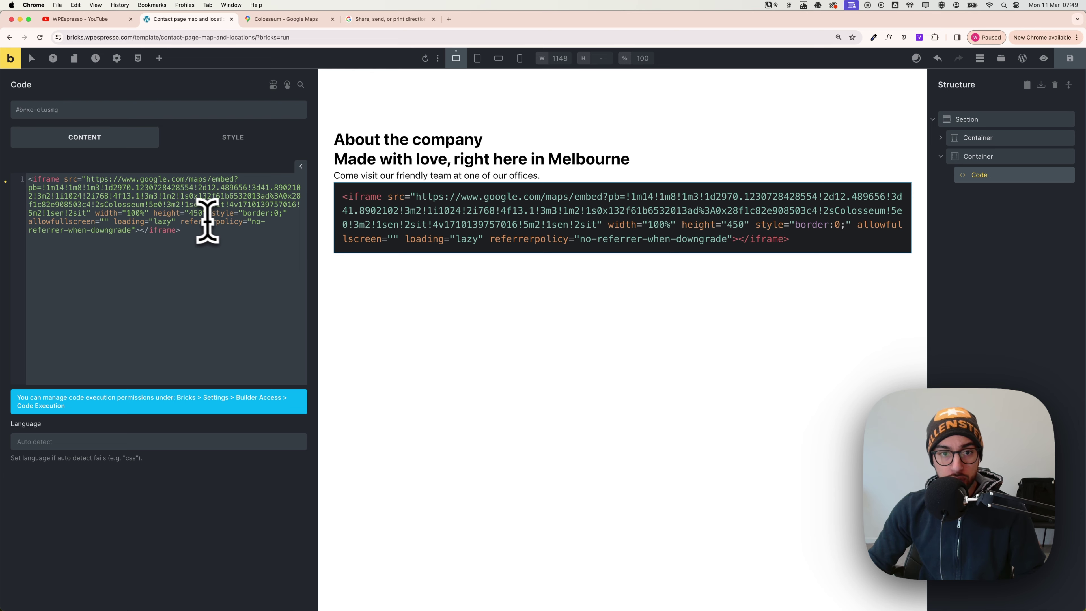
- Check the height of the map container in the Figma design against the iframe's height value in Bricks
double_click(200, 214)
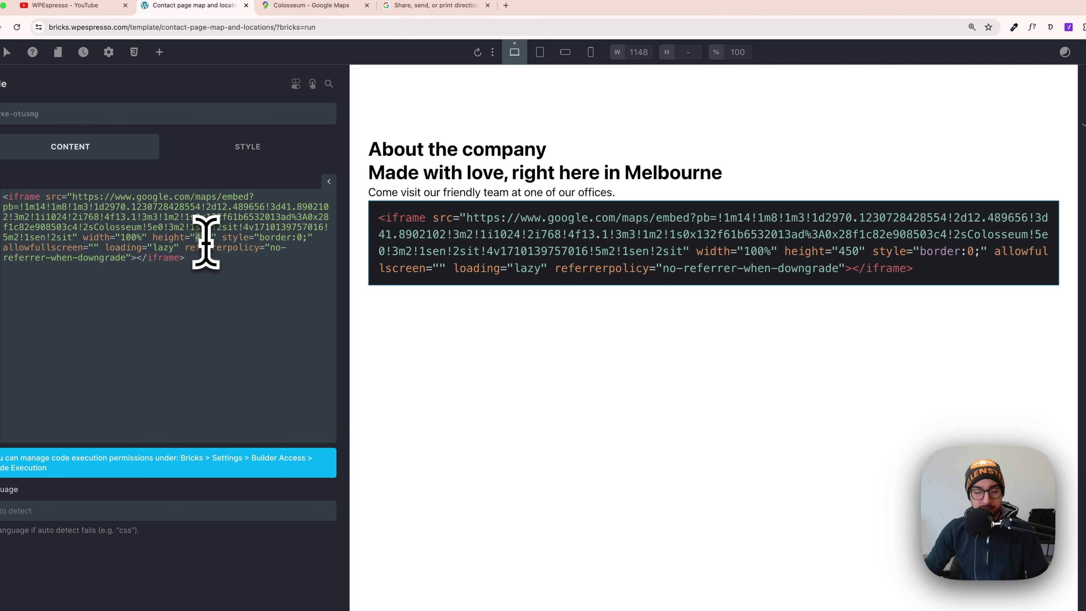
key("super+Tab")
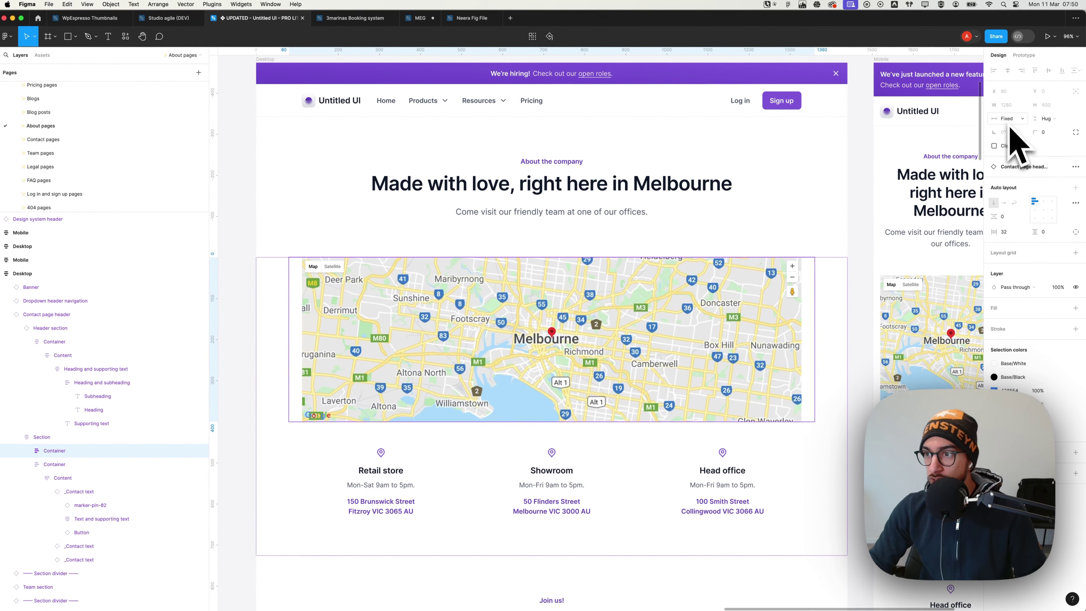
key("super+Tab")
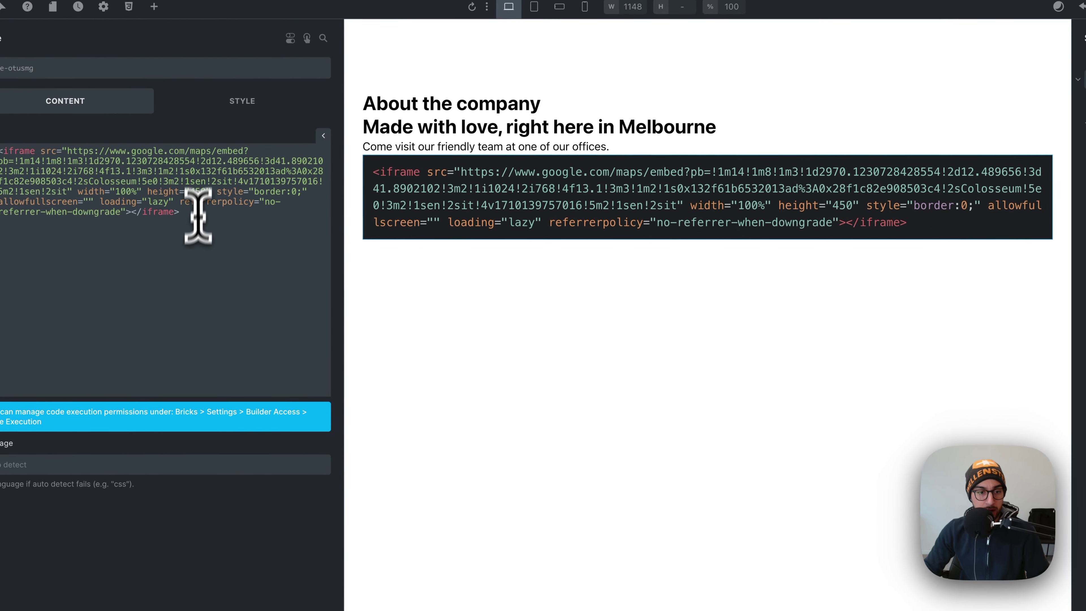
left_click(195, 192)
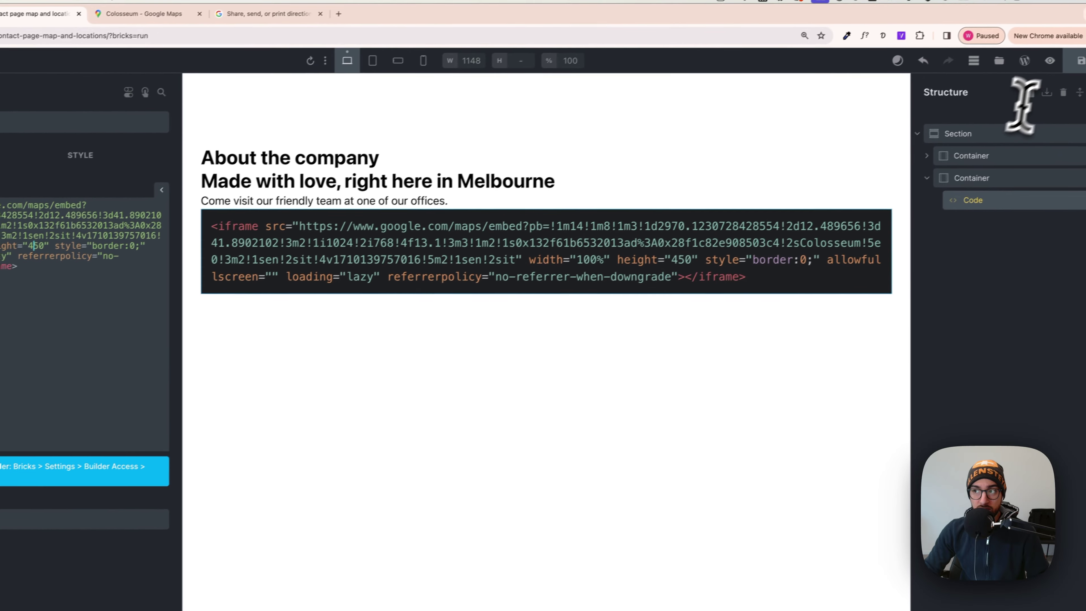
- Save the template and open its front-end preview
left_click(1059, 65)
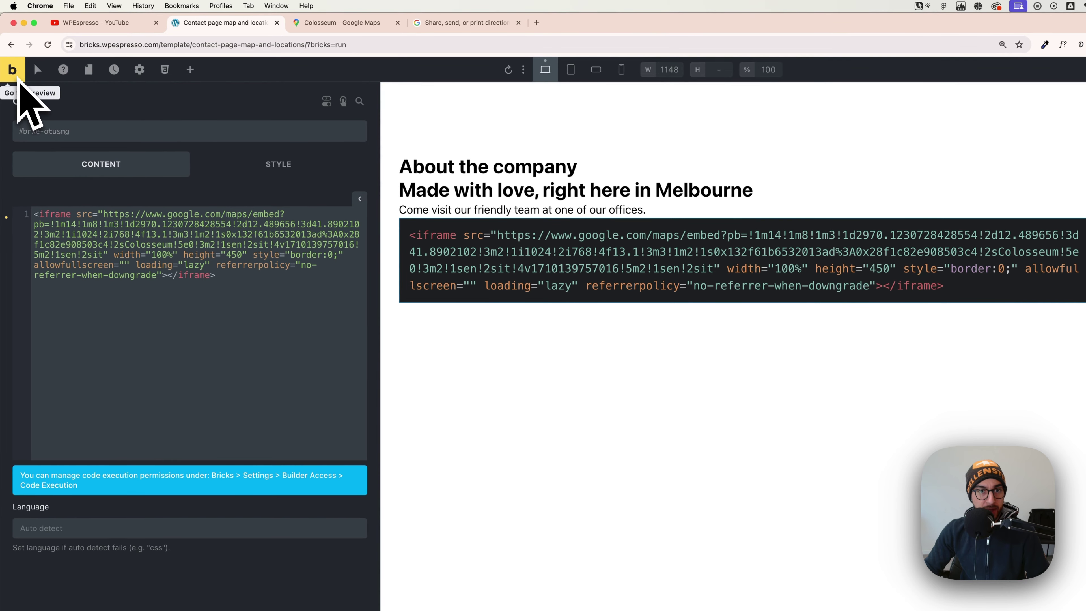
left_click(16, 74)
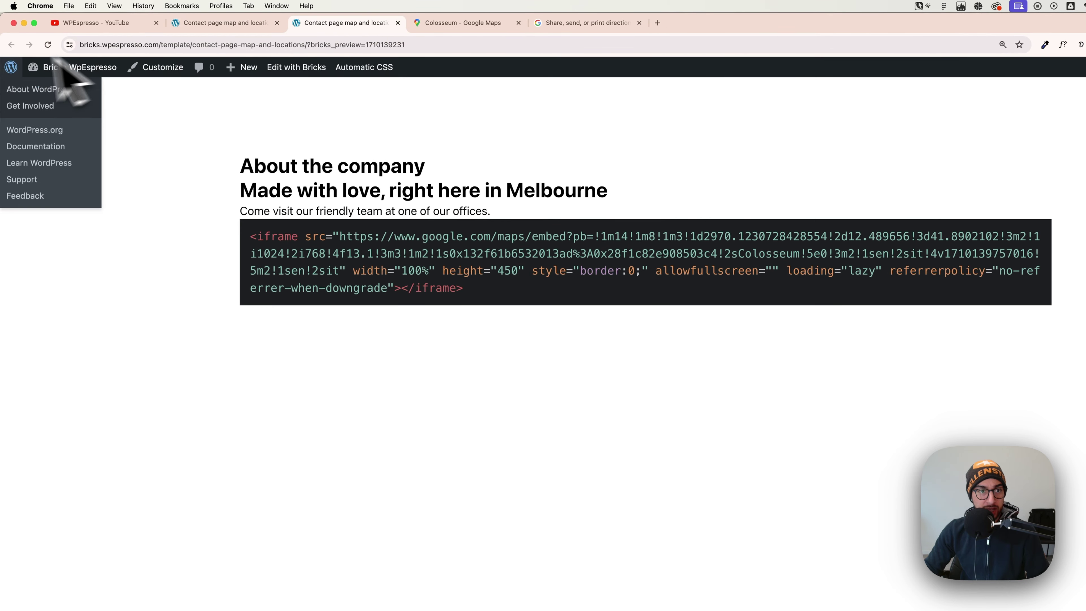
- Allow code execution for the Administrator role in the Bricks builder access settings and save the settings
left_click(32, 89)
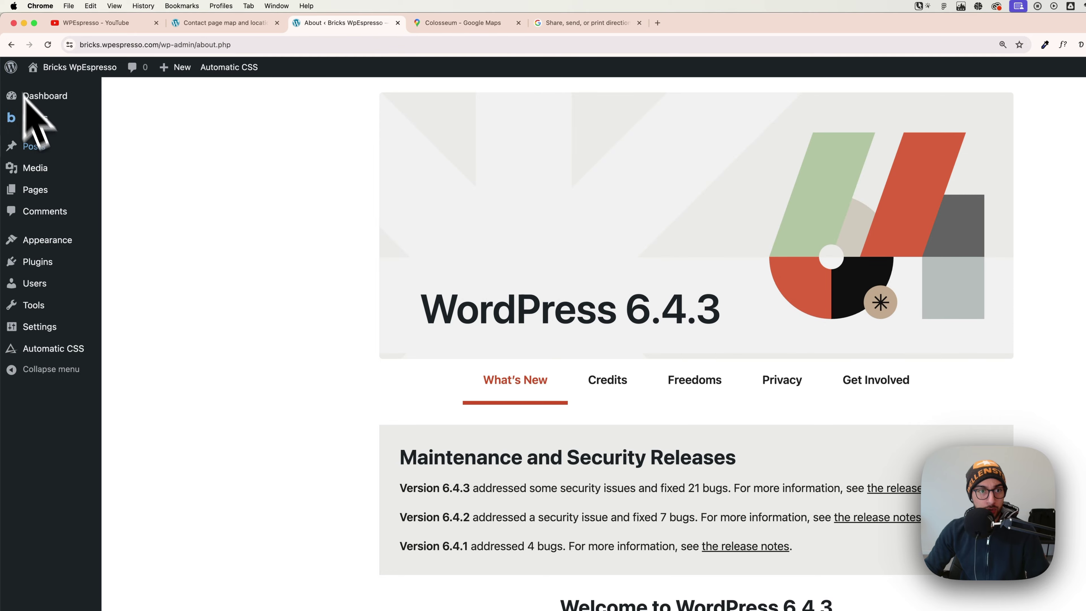
left_click(43, 120)
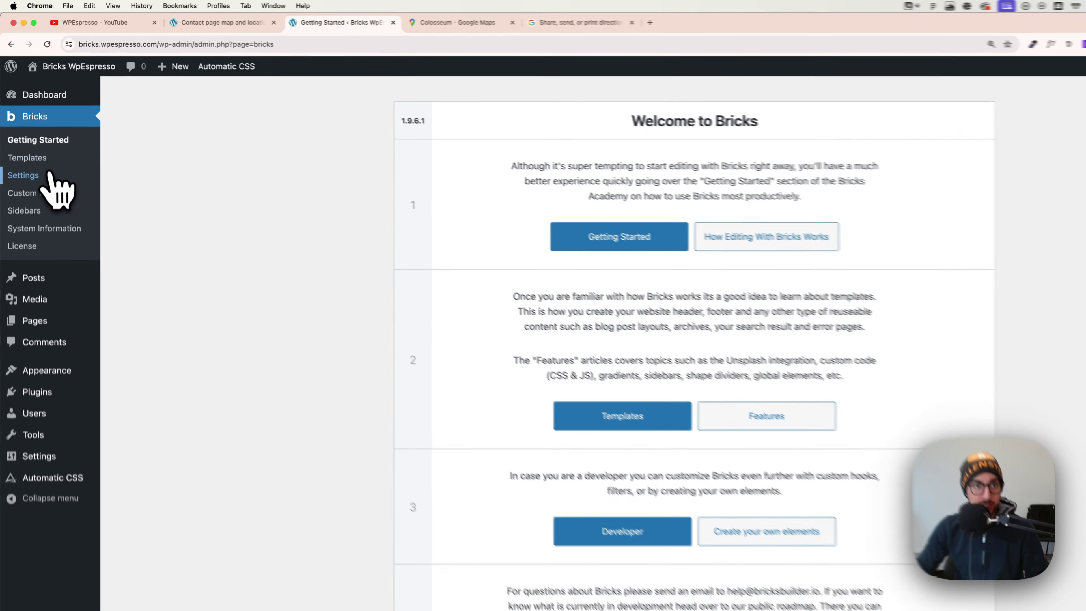
left_click(41, 177)
left_click(173, 117)
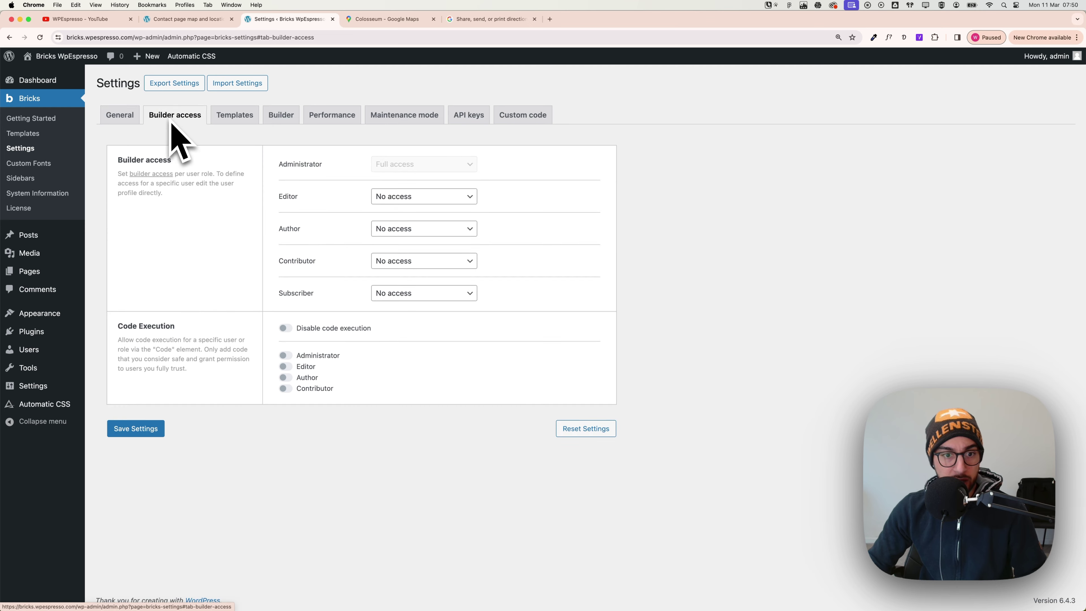
left_click_drag(117, 325, 168, 331)
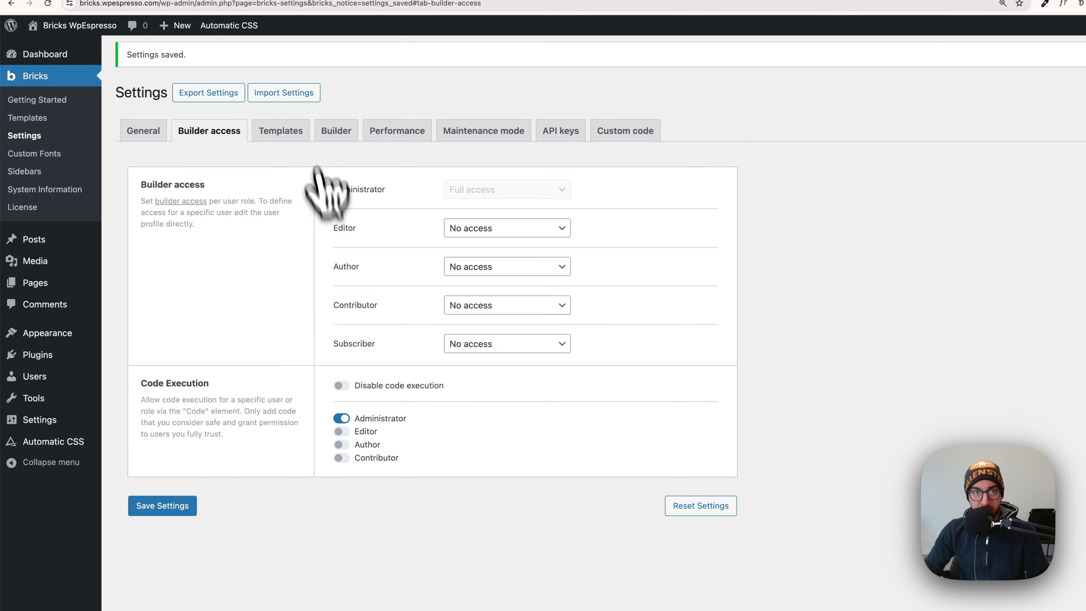
- Save the template, reload the Bricks builder and enable Execute code for the Code element holding the map iframe
left_click(239, 24)
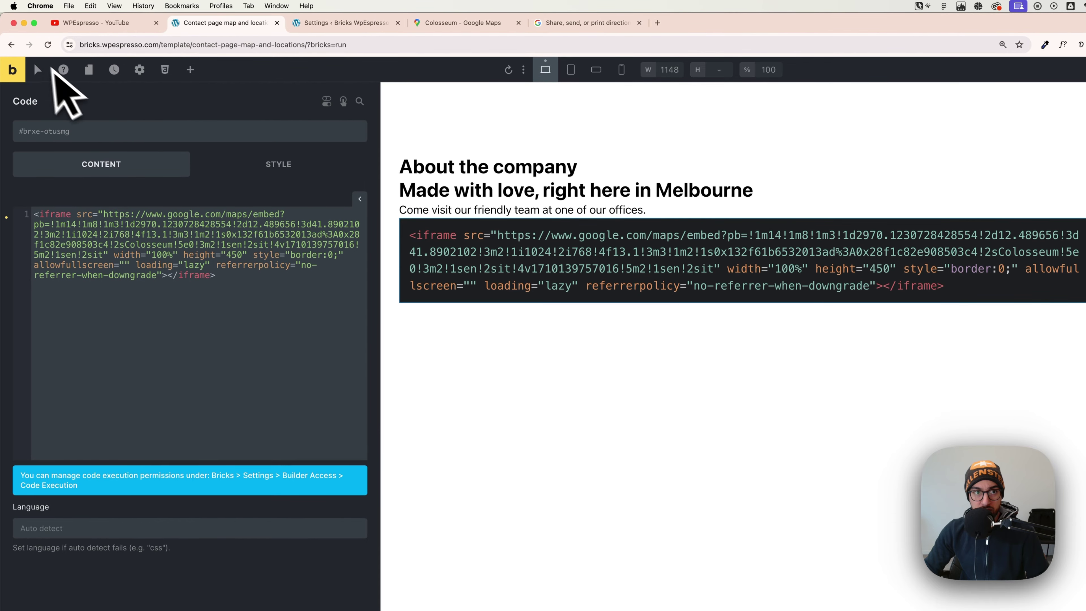
left_click(1067, 75)
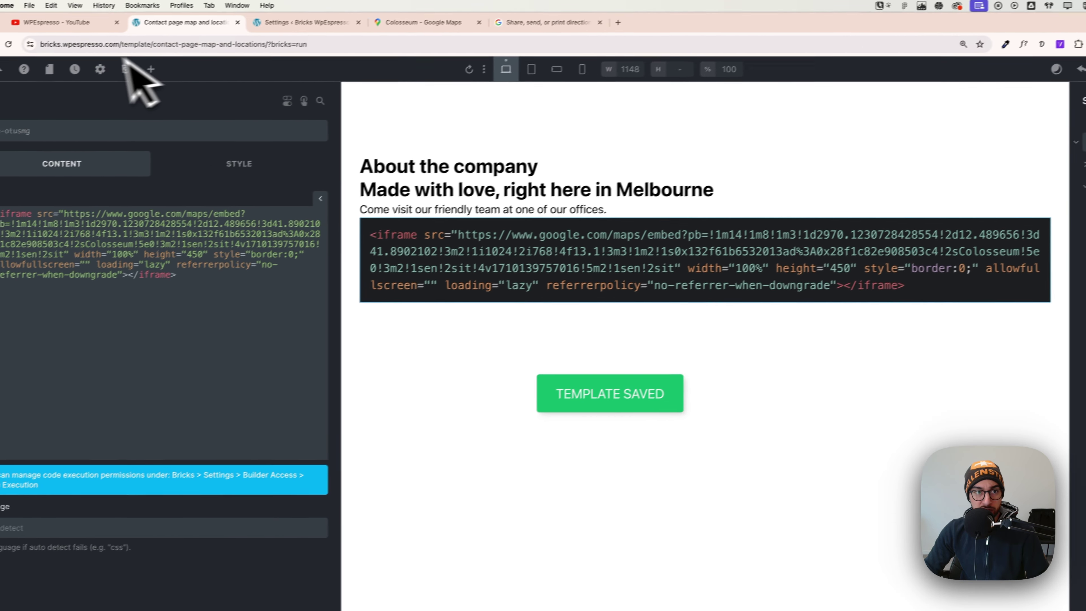
left_click(8, 44)
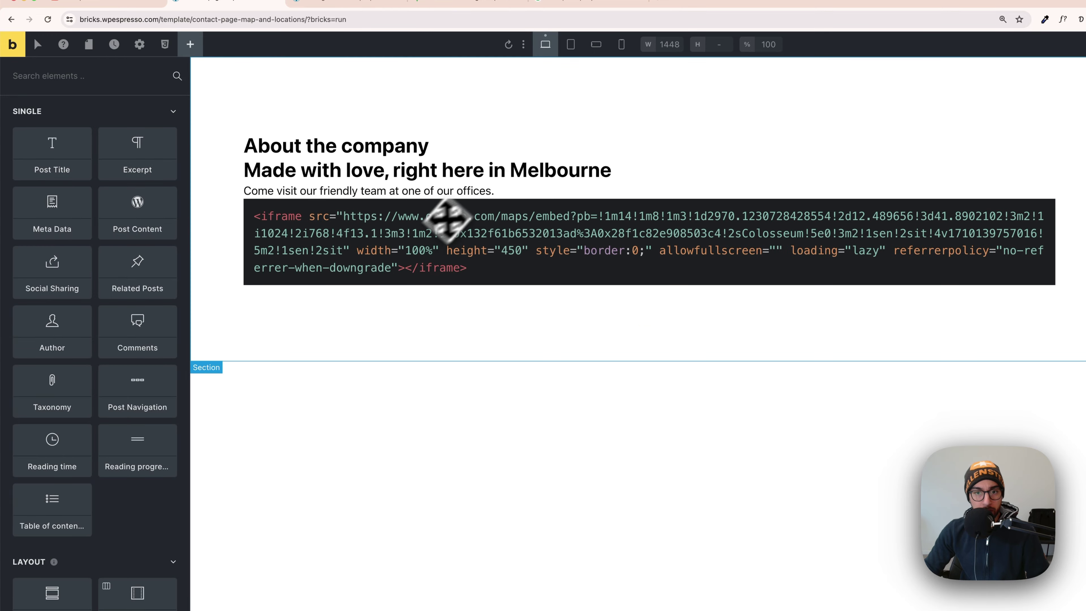
left_click(447, 220)
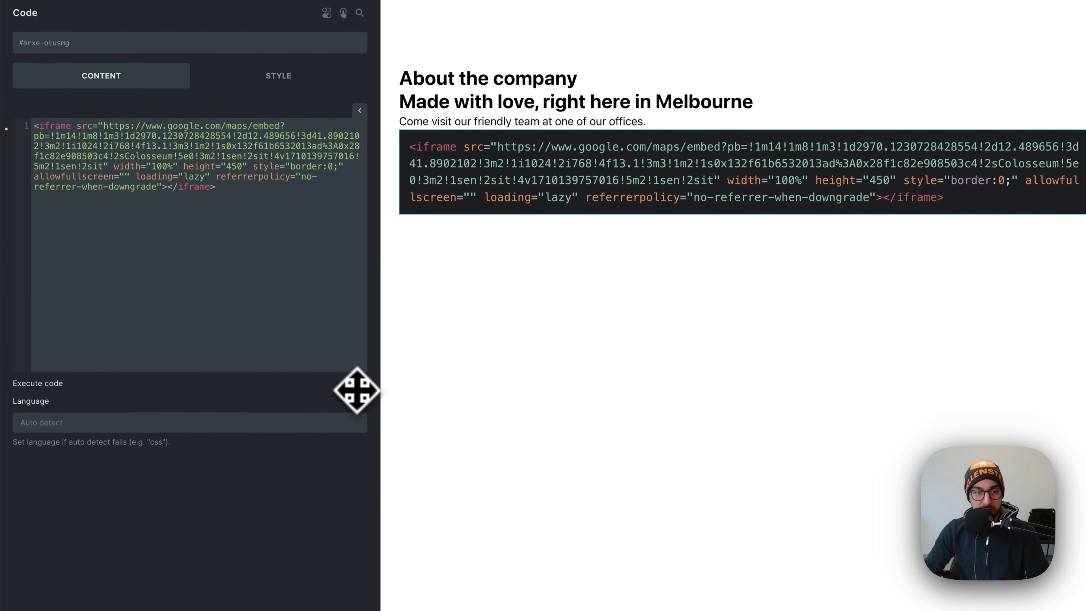
left_click(356, 382)
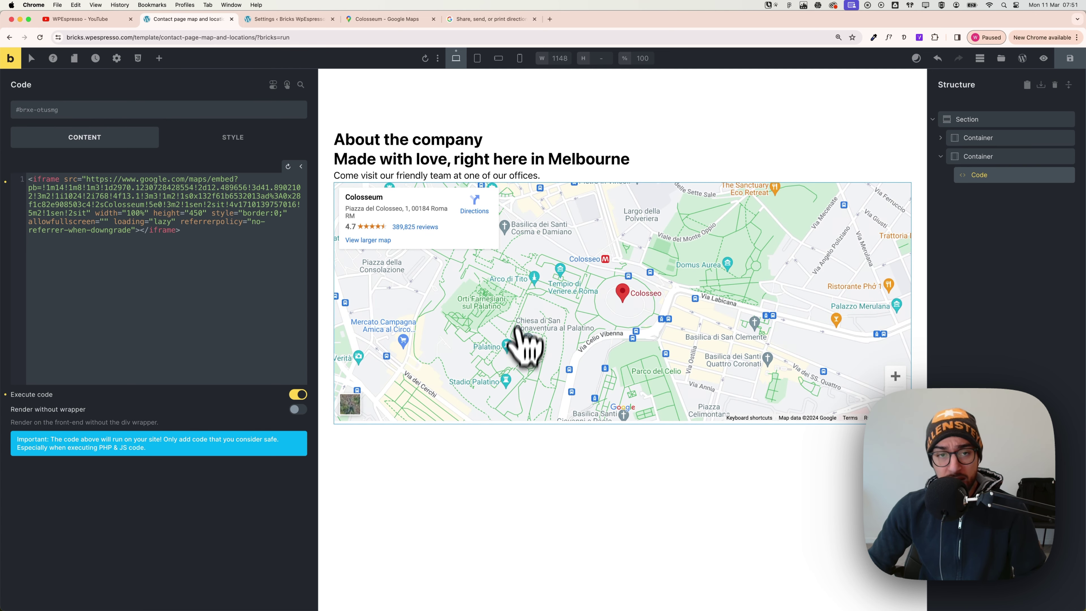
- Switch to Figma and examine how the Retail store, Showroom and Head office blocks below the map are structured
key("super+Tab")
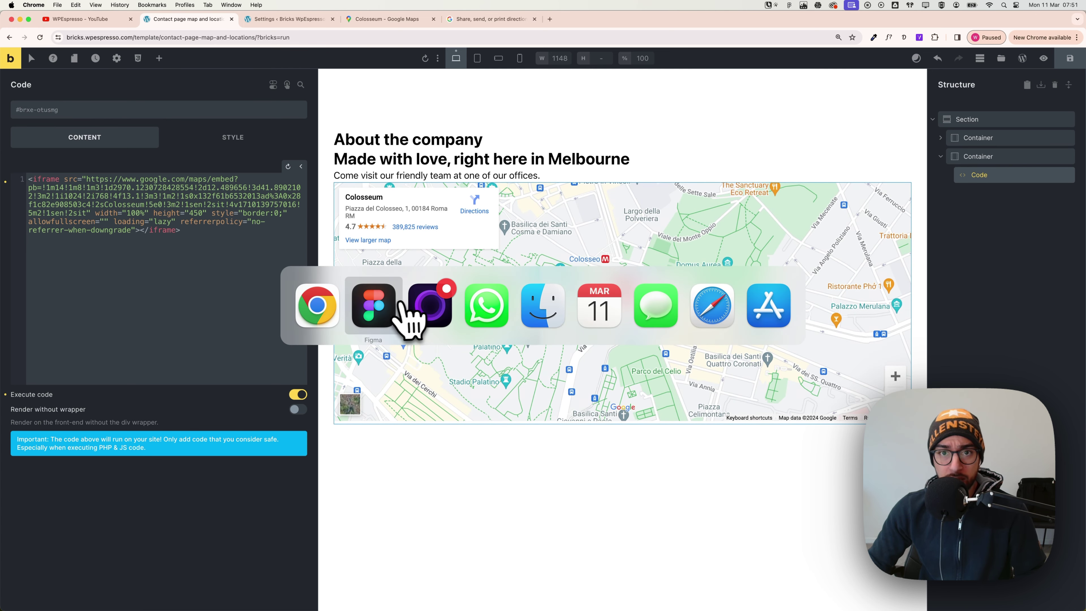
left_click(384, 304)
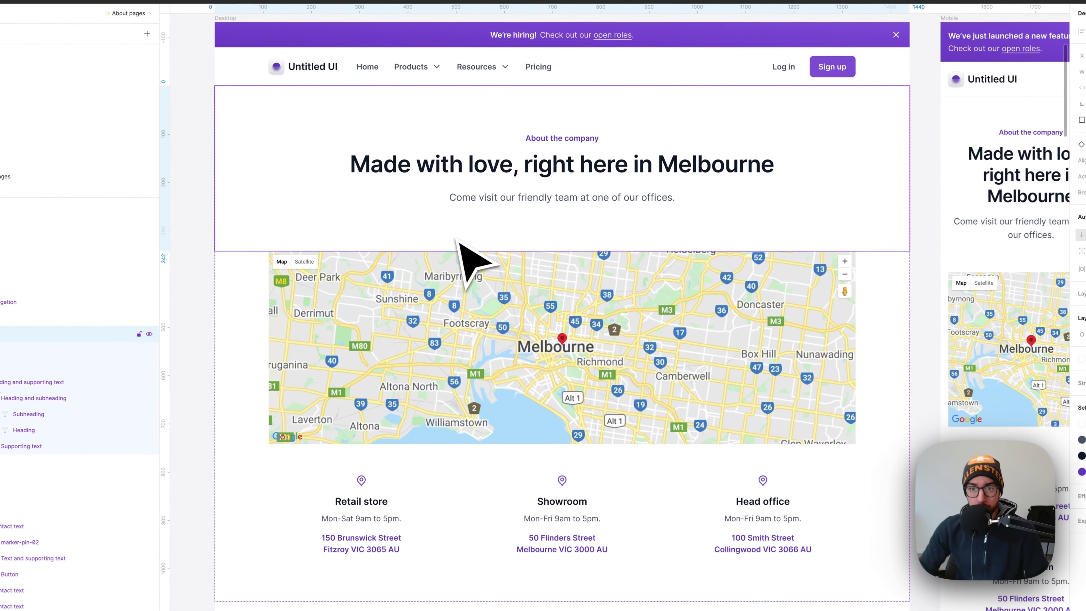
scroll(466, 257, "down", 5)
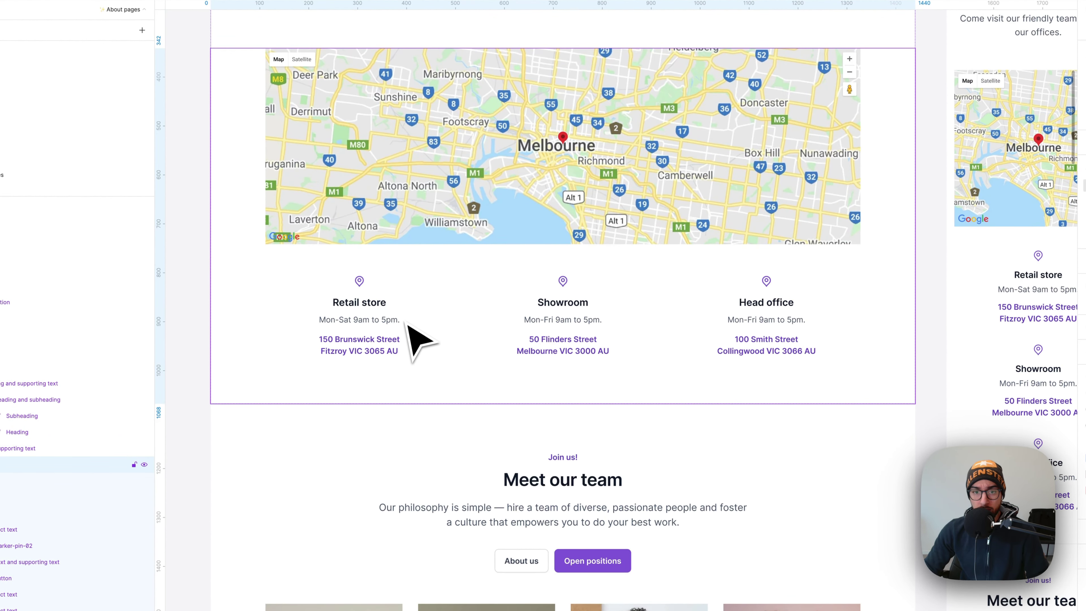
double_click(409, 327)
scroll(402, 325, "up", 2)
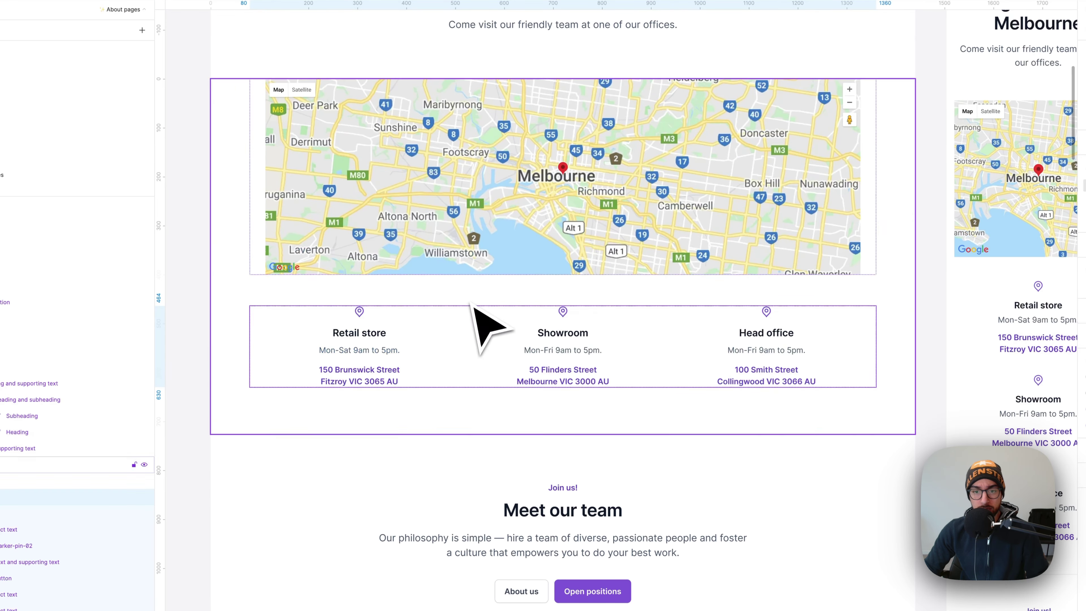
double_click(370, 326)
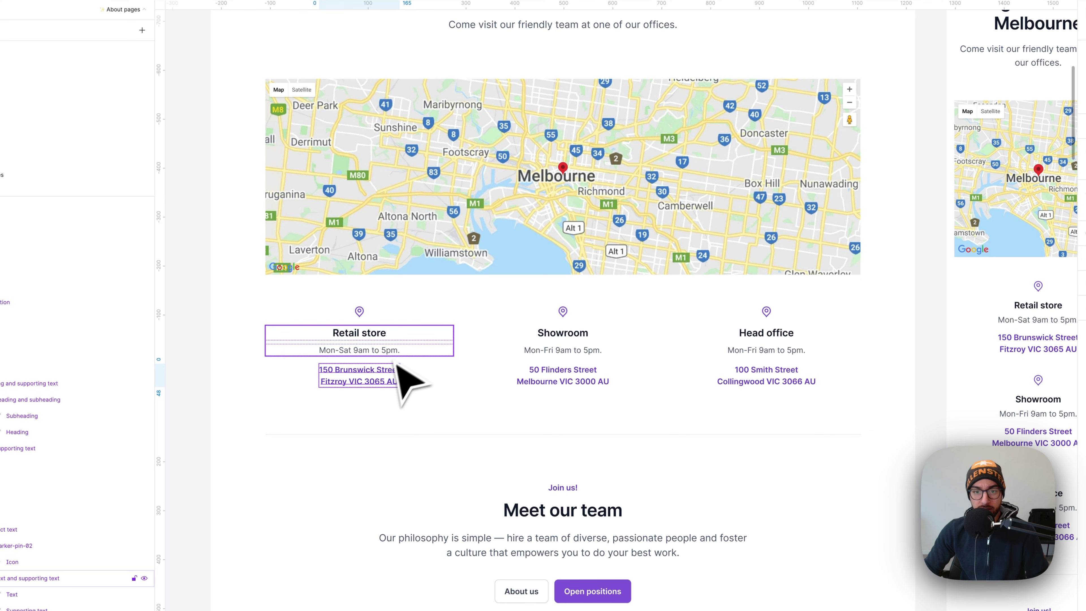
key("shift+Tab")
scroll(482, 345, "up", 1)
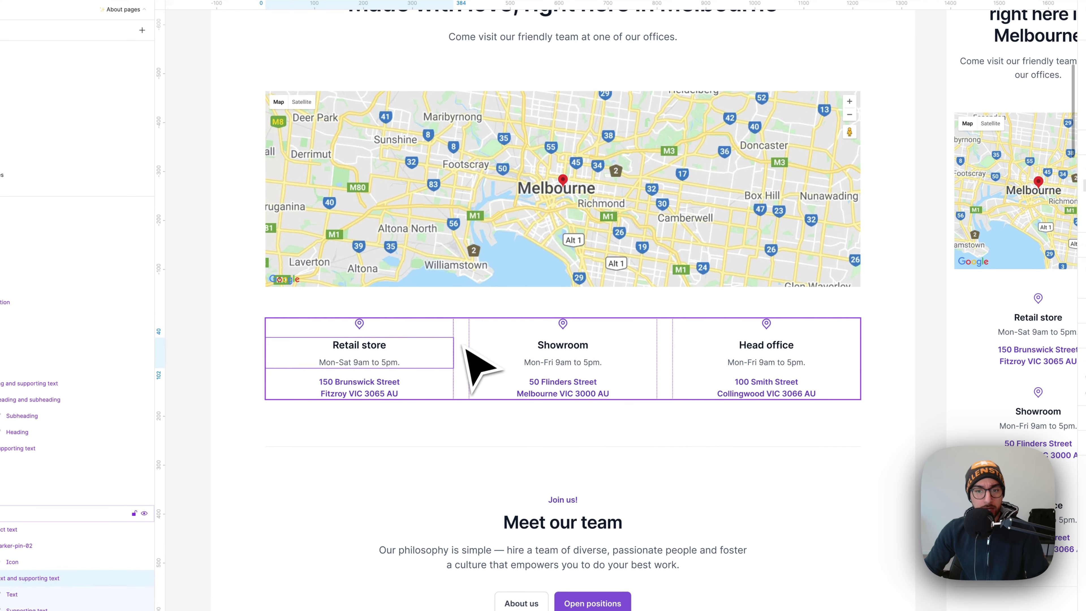
left_click(469, 347)
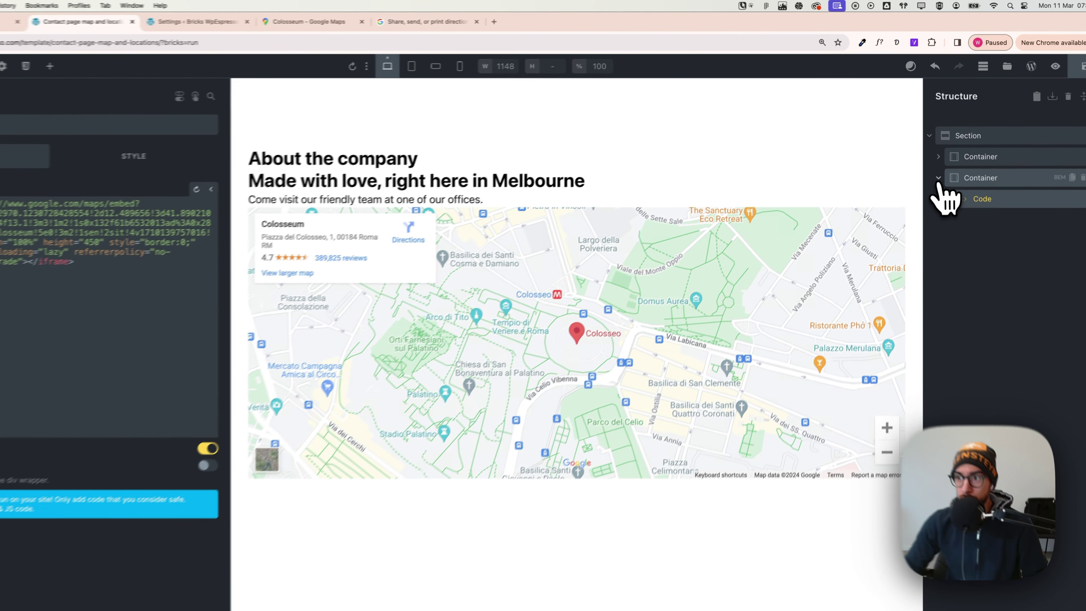
- Add a new empty Container to the section, directly below the container holding the map
left_click(938, 177)
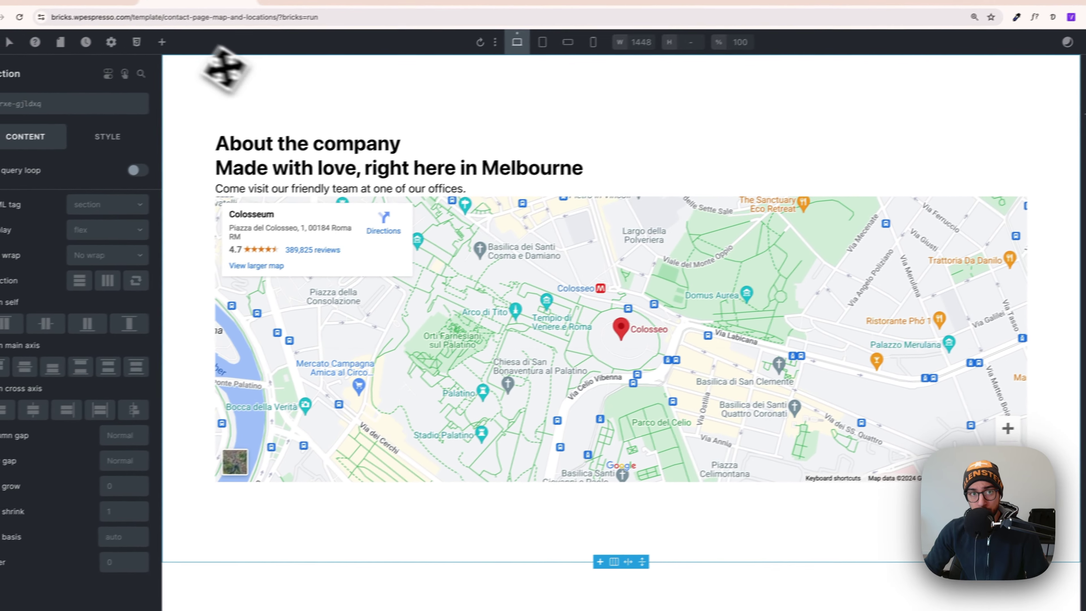
left_click(2, 70)
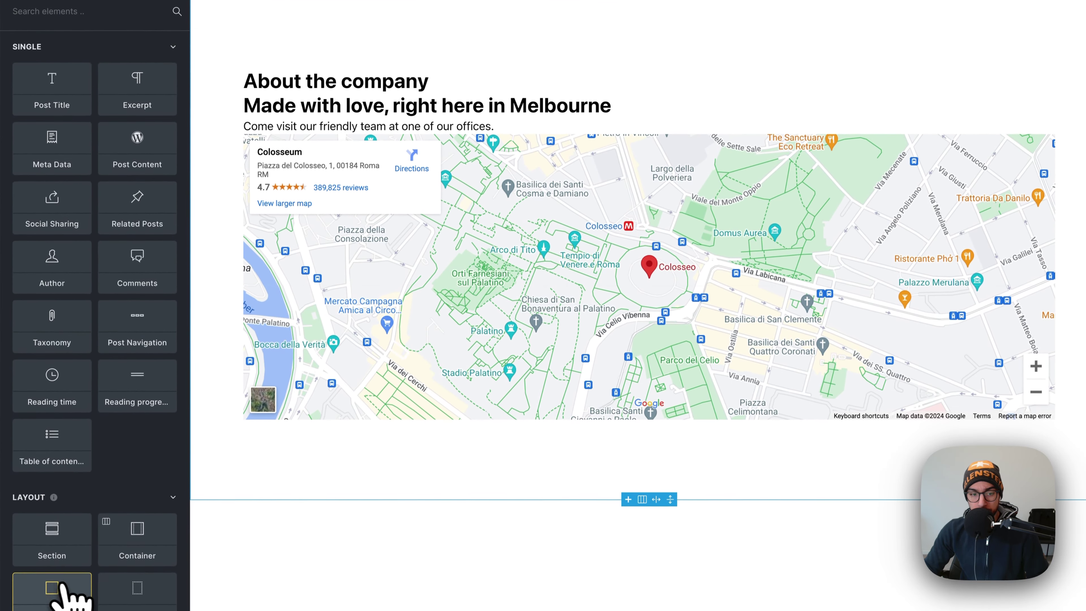
left_click_drag(138, 556, 474, 443)
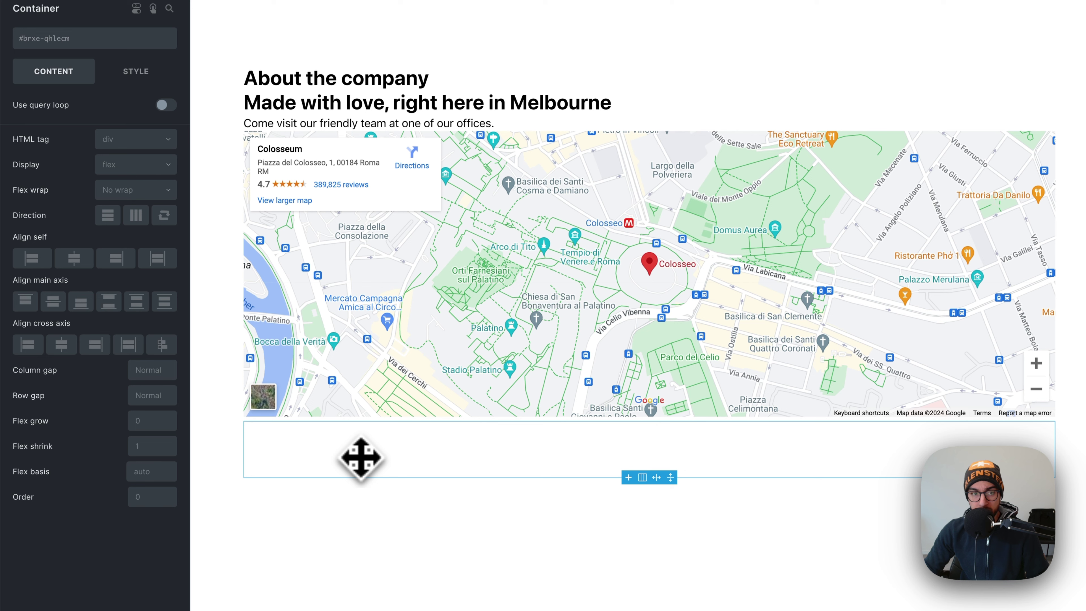
- Set the new container's display to grid, with template columns var(--grid-3) and a gap of var(--space-s)
left_click(116, 170)
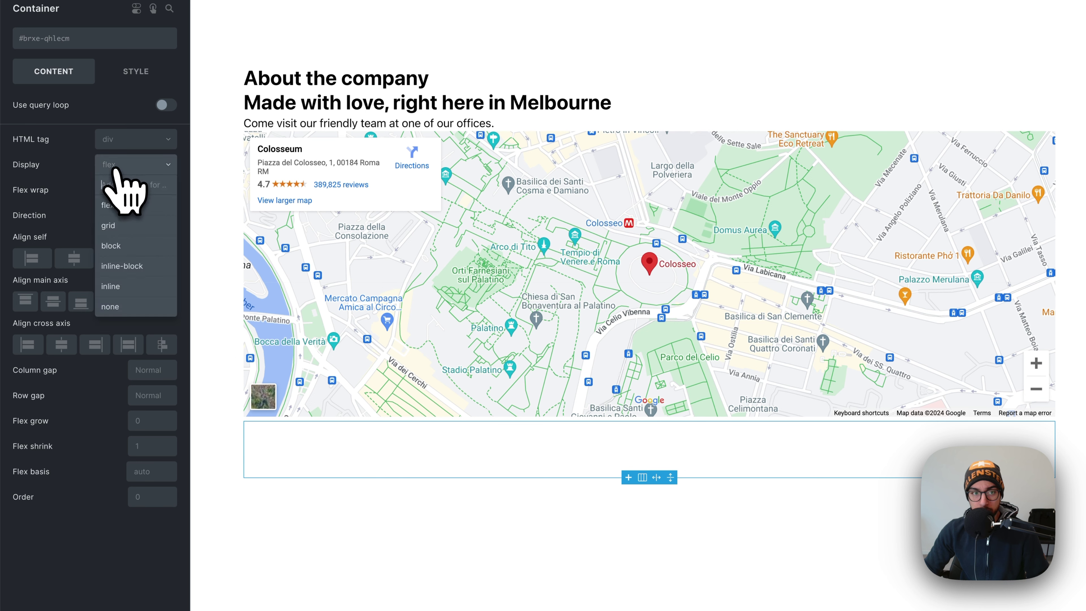
left_click(127, 224)
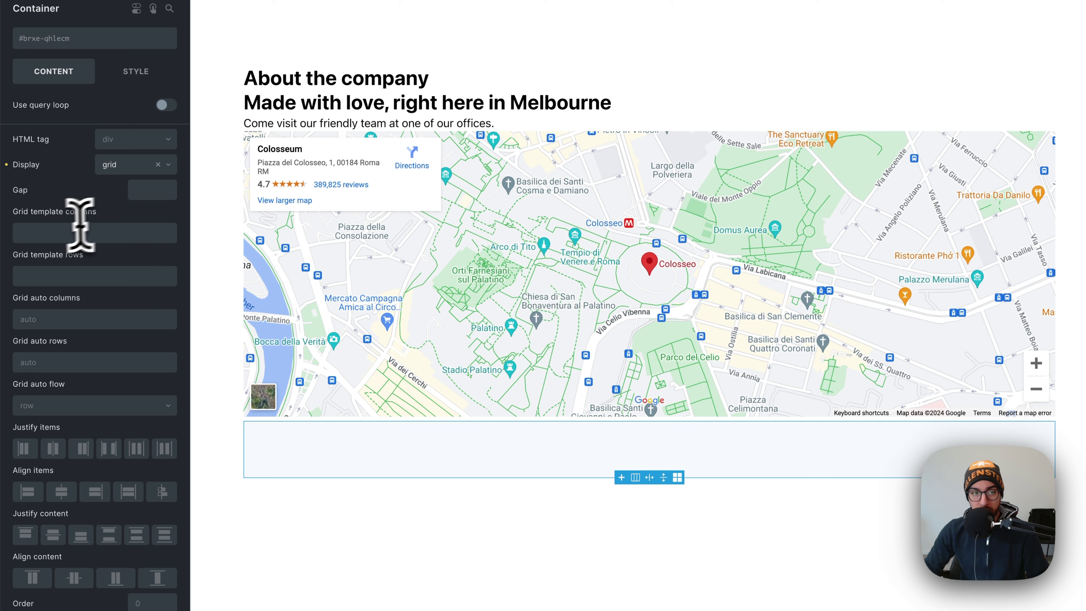
right_click(53, 239)
left_click(87, 100)
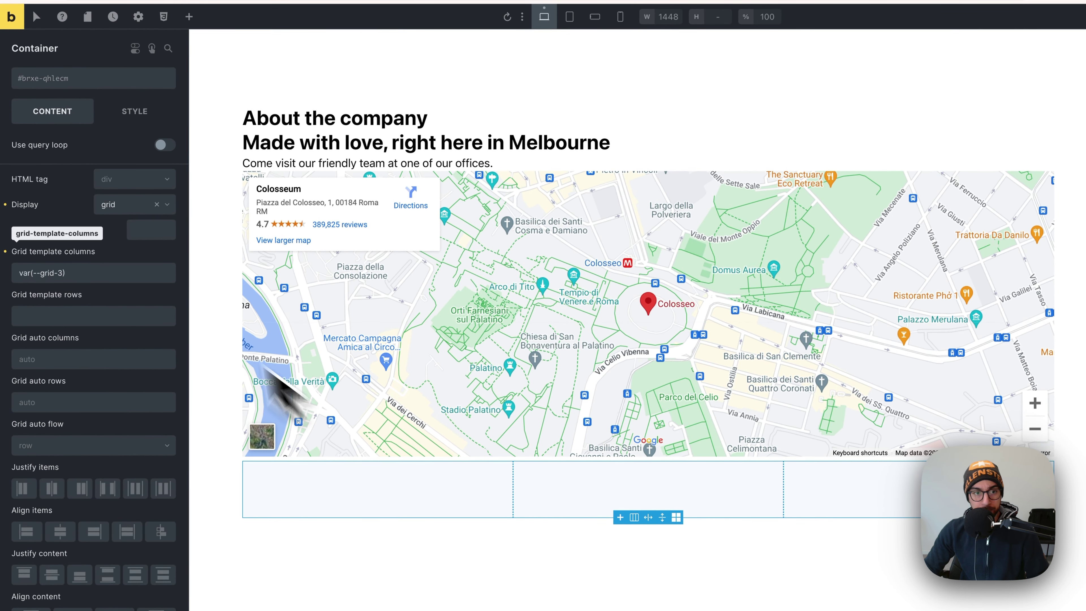
right_click(143, 230)
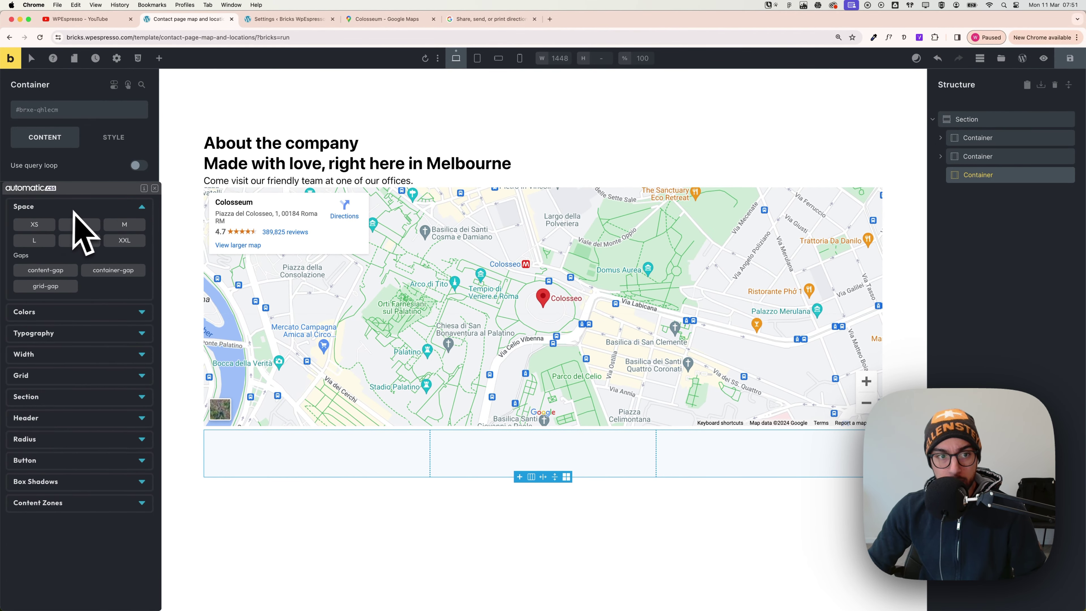
left_click(92, 223)
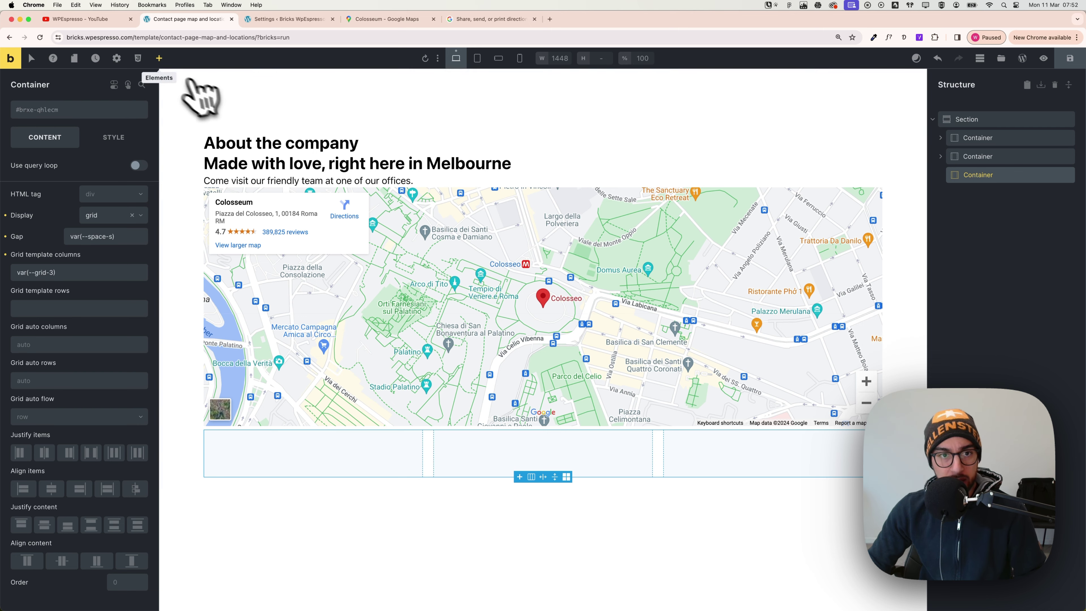
- Add a Block inside the grid container and rename it "Store position info"
left_click(159, 58)
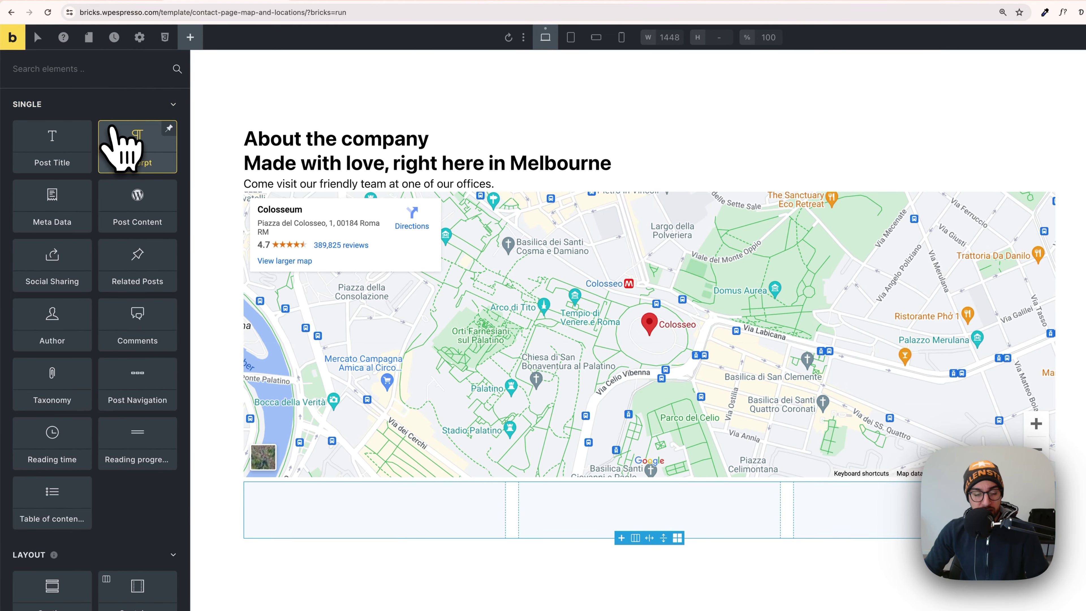
scroll(116, 300, "down", 3)
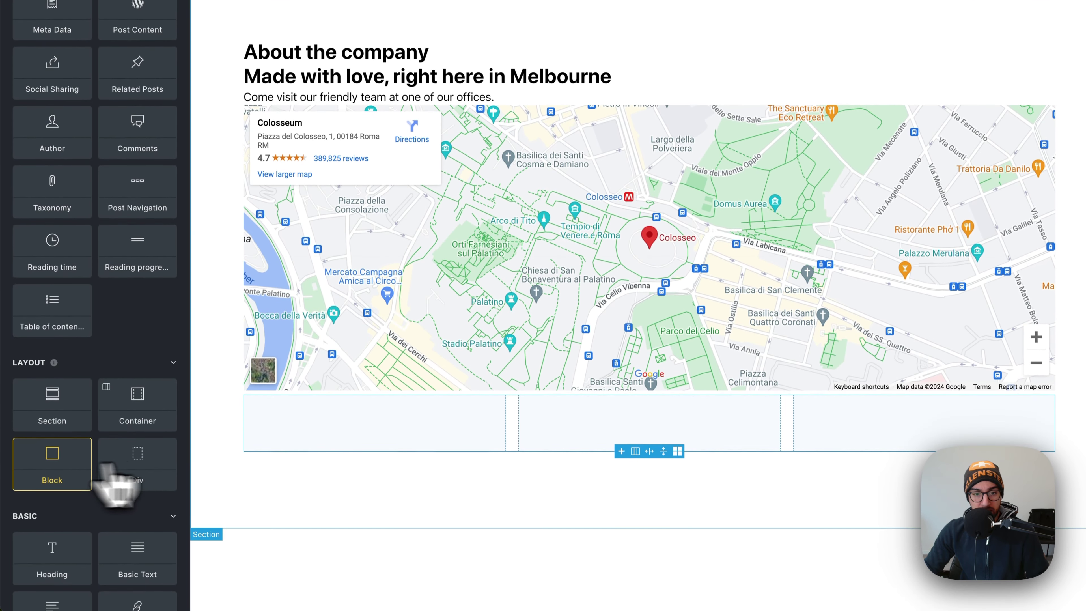
left_click_drag(115, 488, 1085, 113)
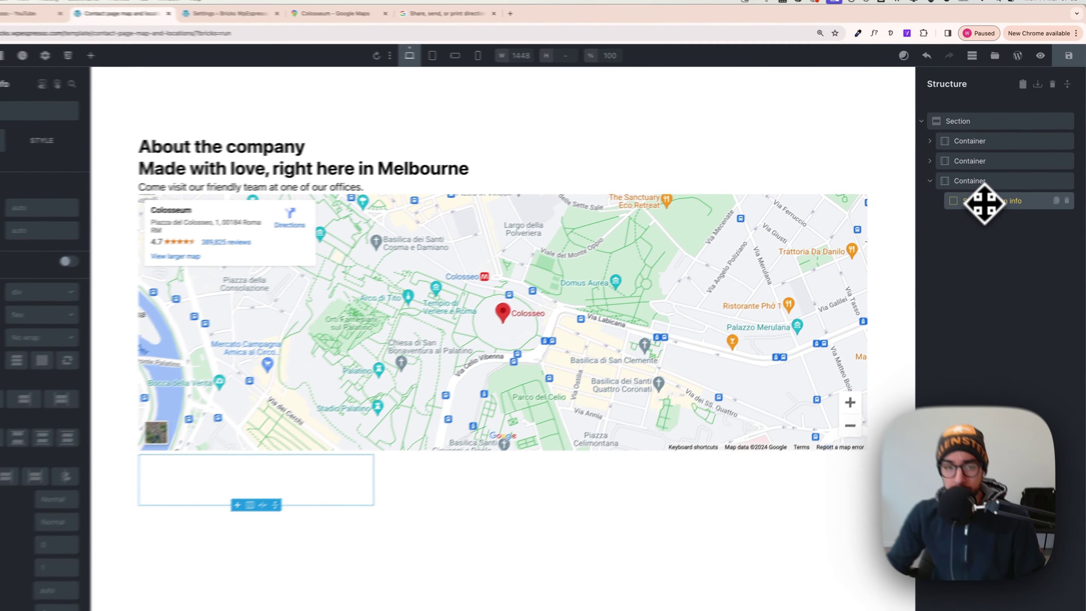
- Following the Figma location layout, add an Icon, a Heading, a Basic Text and a Text link to the Store position info block
key("super+Tab")
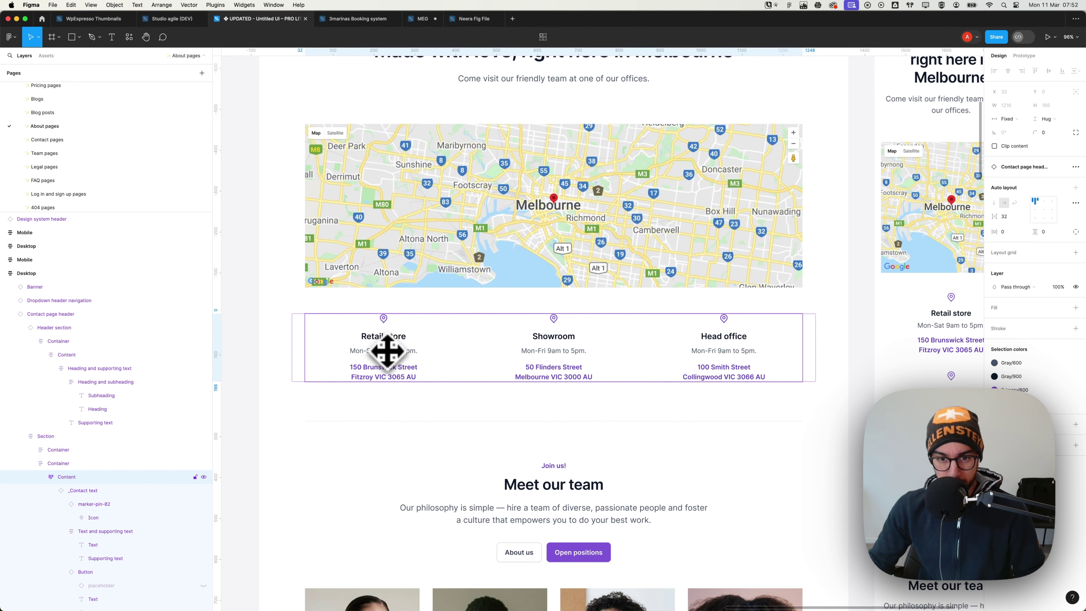
key("super+Tab")
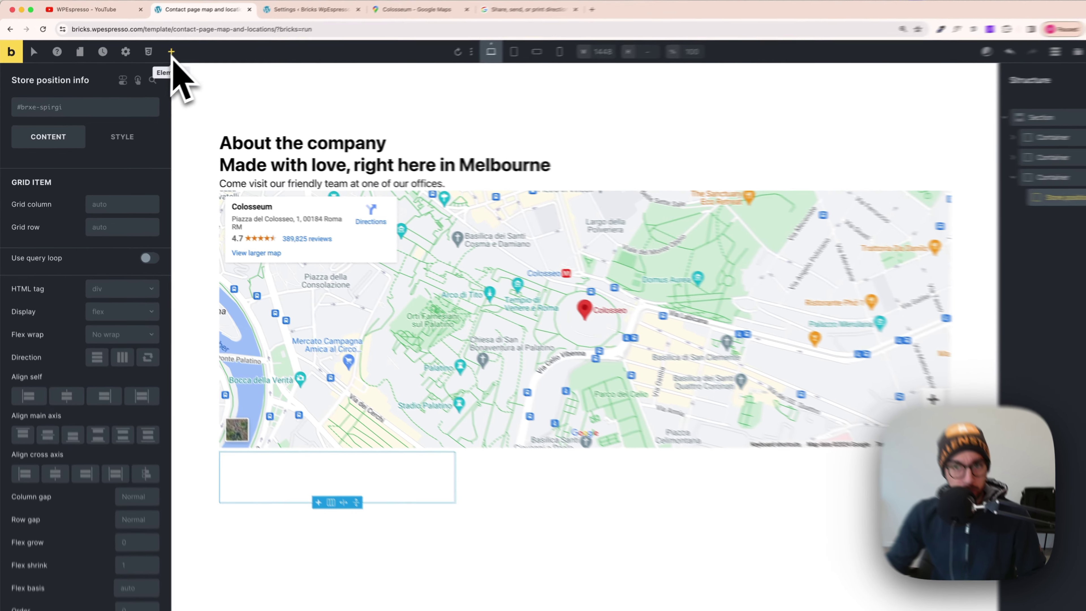
left_click(159, 58)
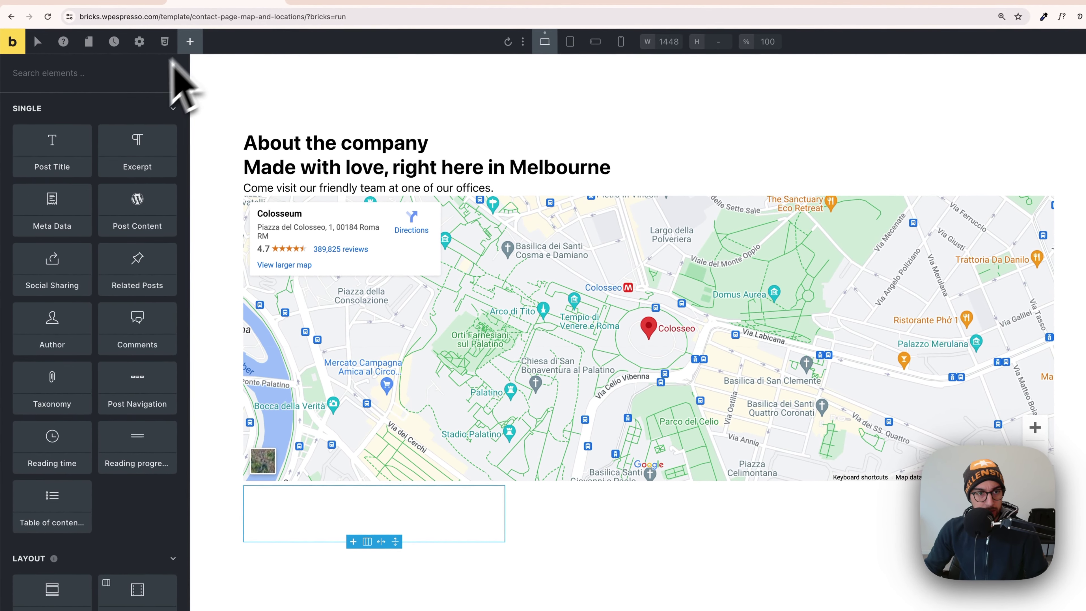
type("icon")
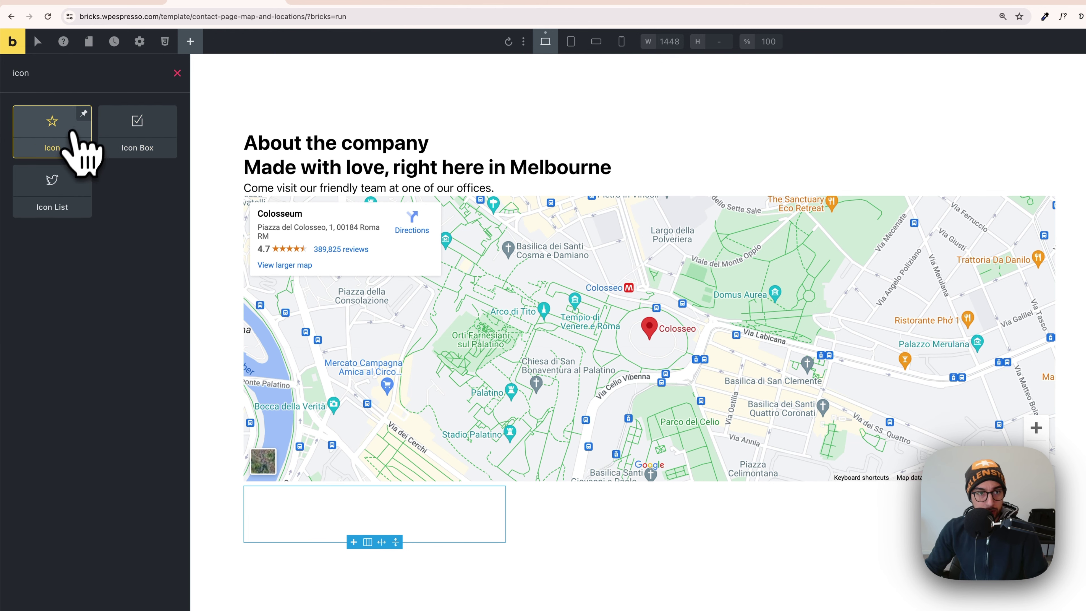
left_click(70, 131)
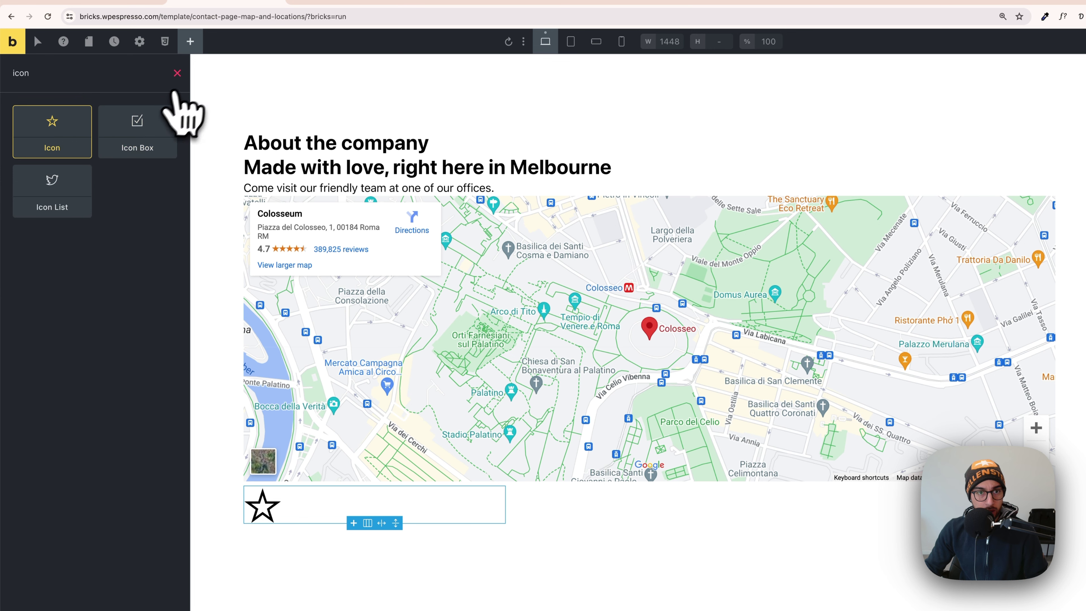
left_click(177, 73)
scroll(107, 342, "down", 9)
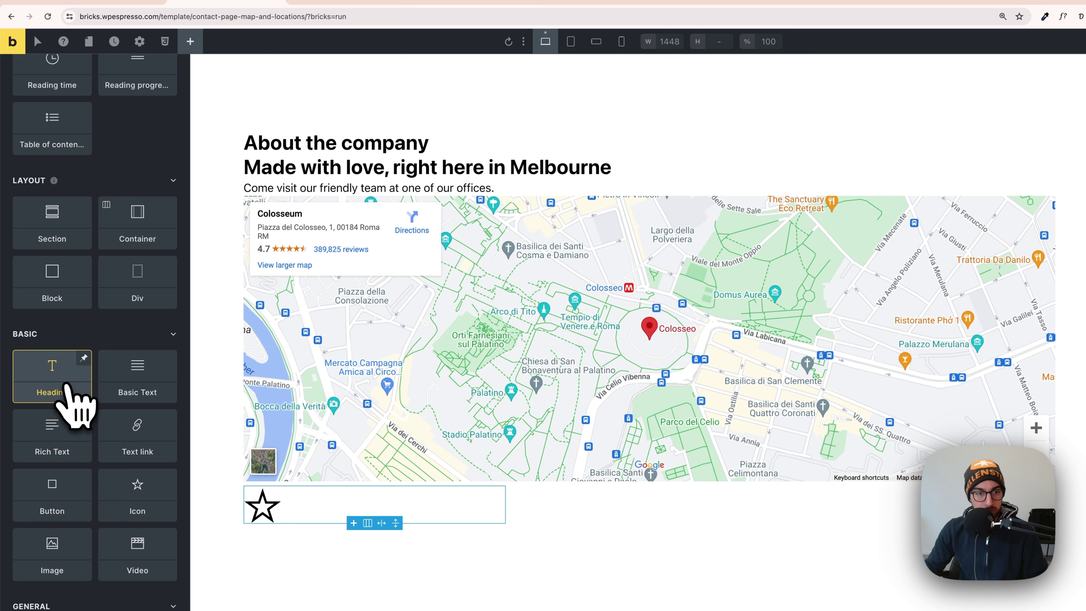
left_click(66, 385)
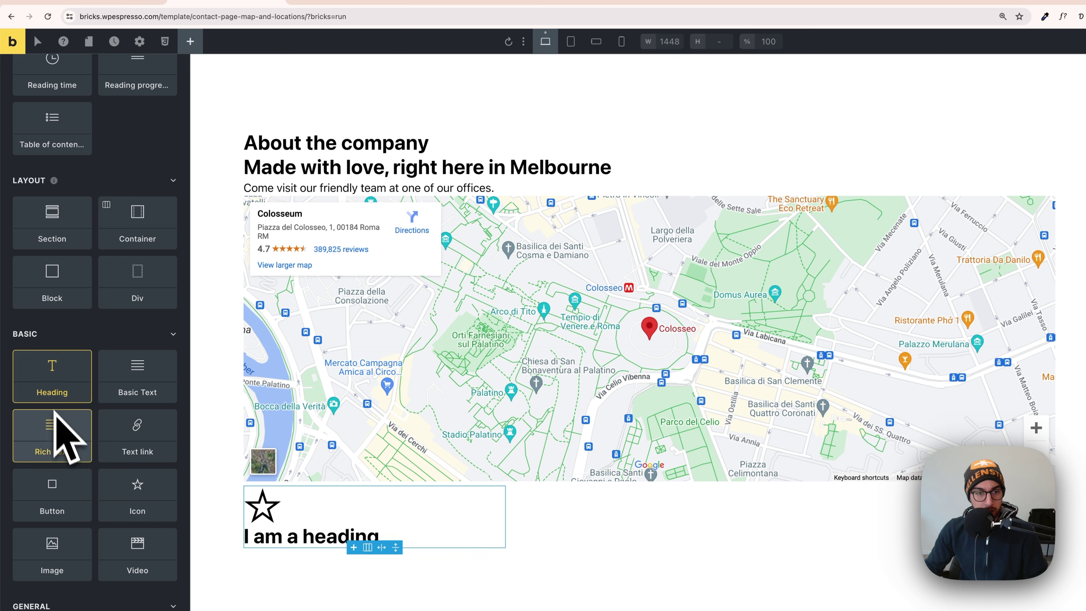
left_click(120, 384)
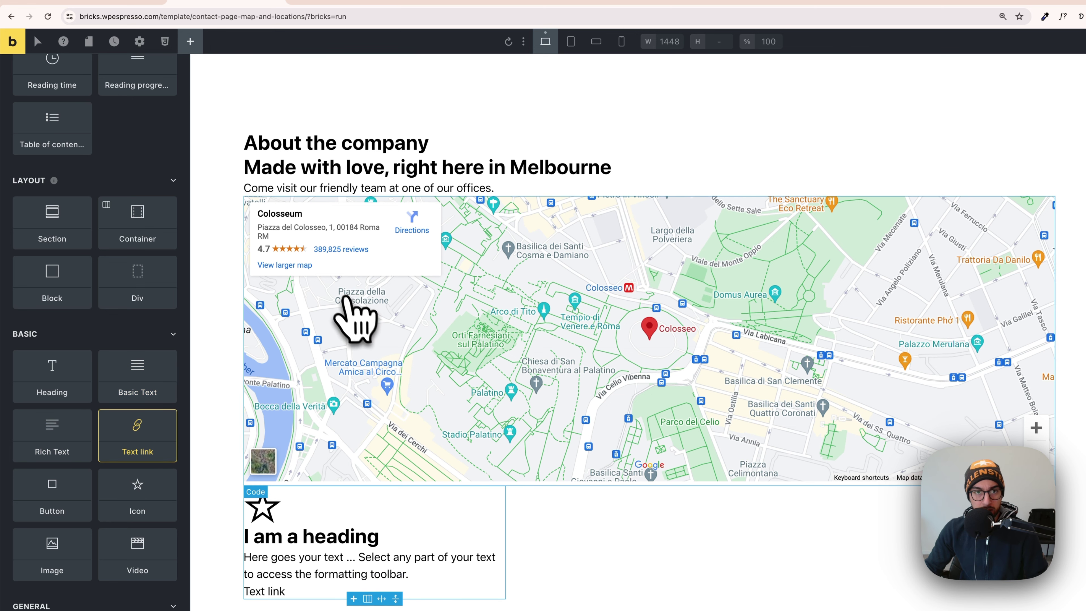
- Copy the first location's title from Figma and set the block's heading in Bricks to "Retail store"
key("super+Tab")
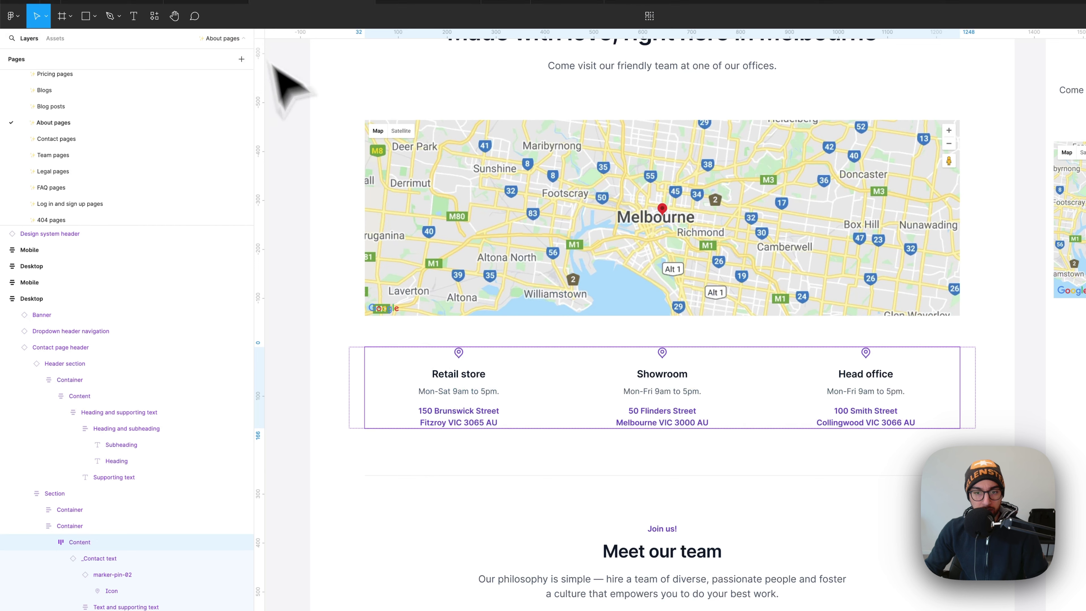
left_click(466, 420)
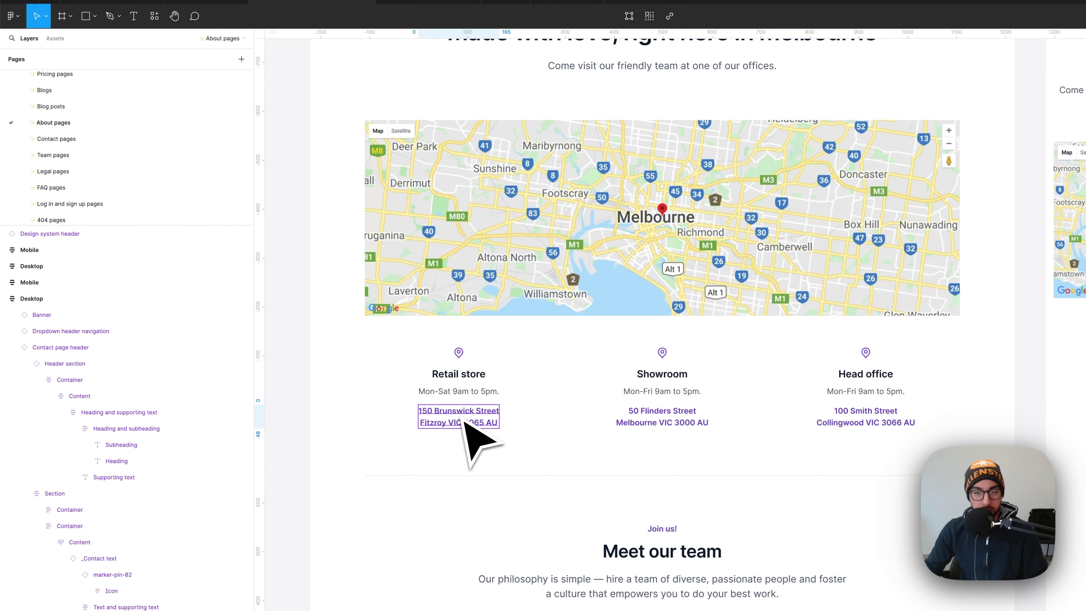
key("super+Tab")
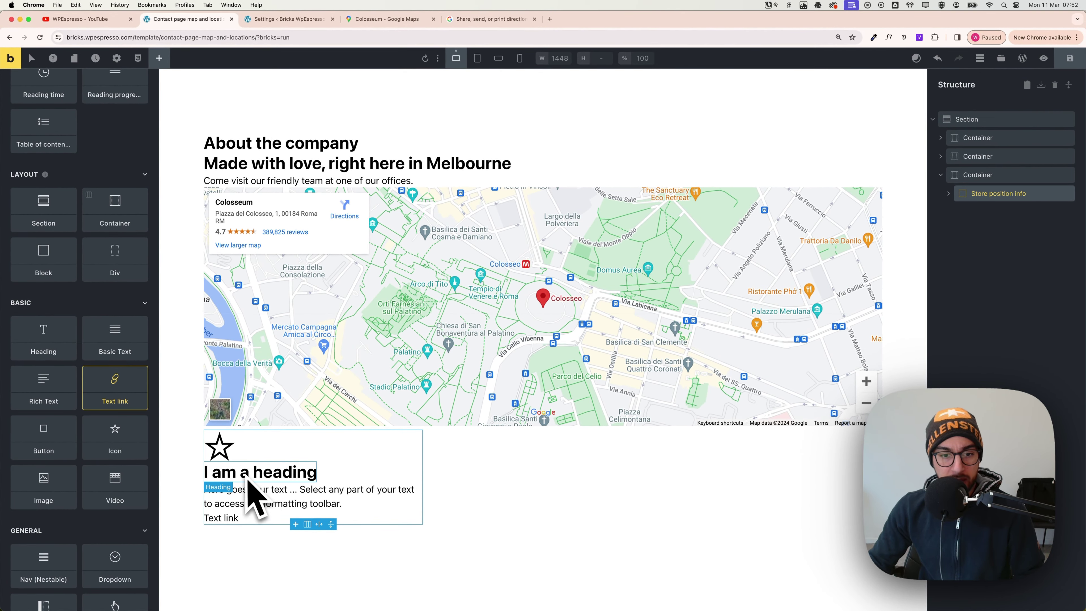
key("super+Tab")
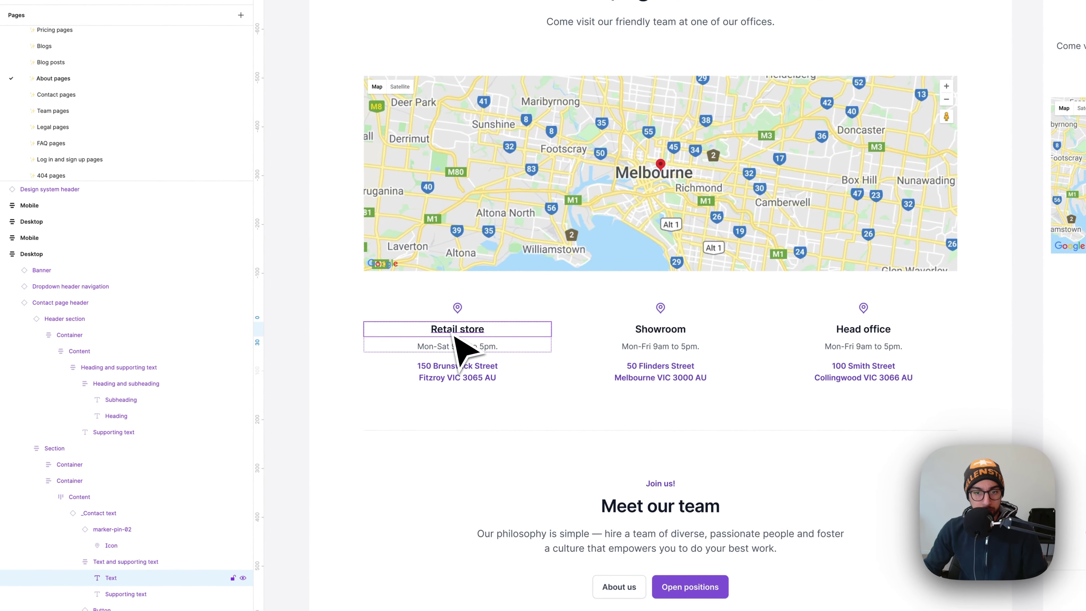
double_click(452, 333)
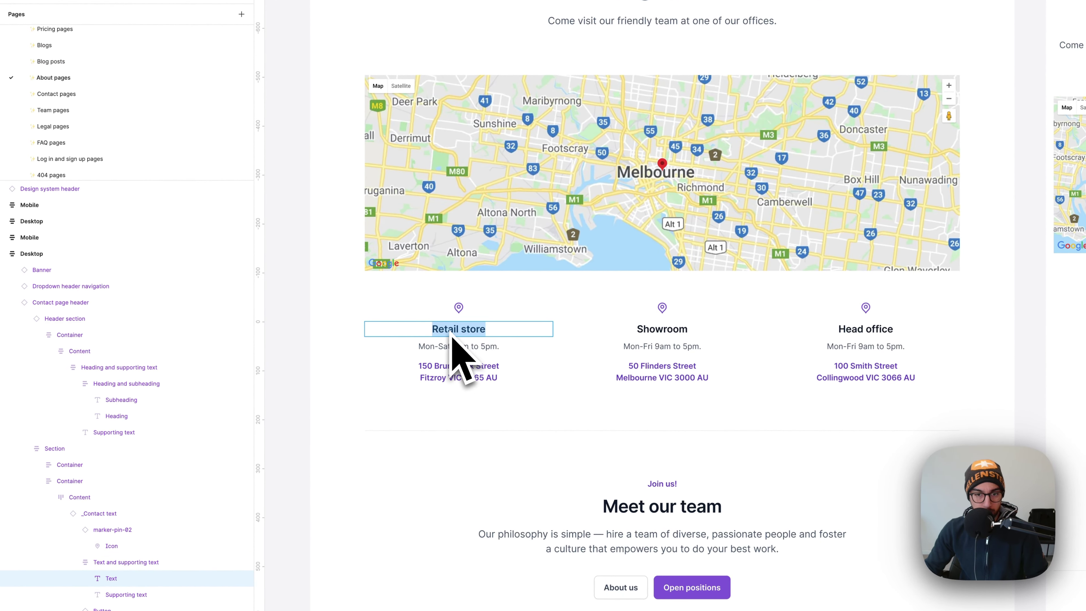
key("super+Tab")
left_click(321, 494)
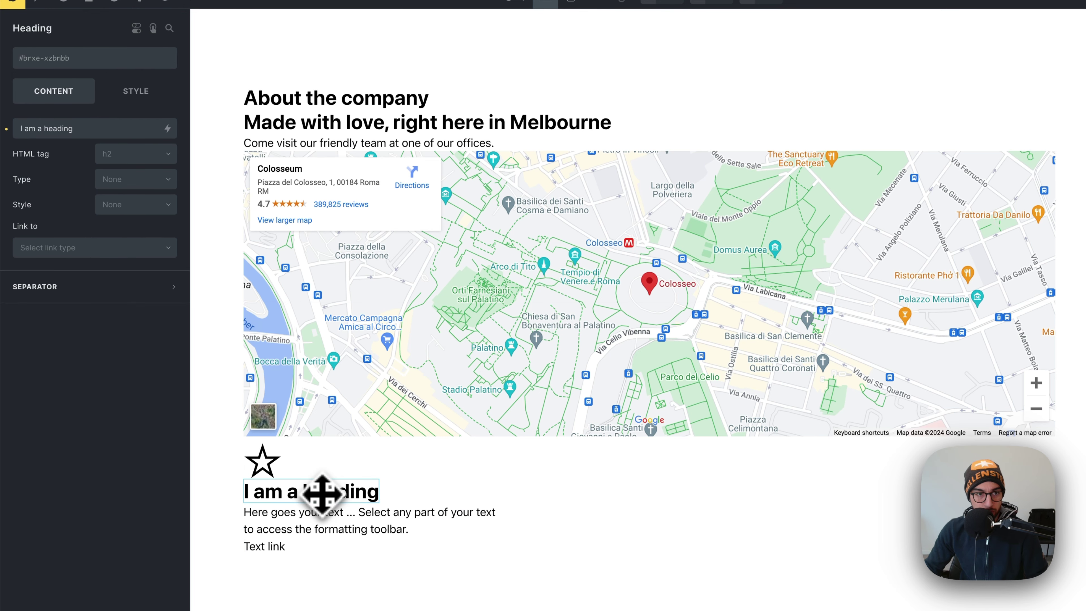
left_click(88, 129)
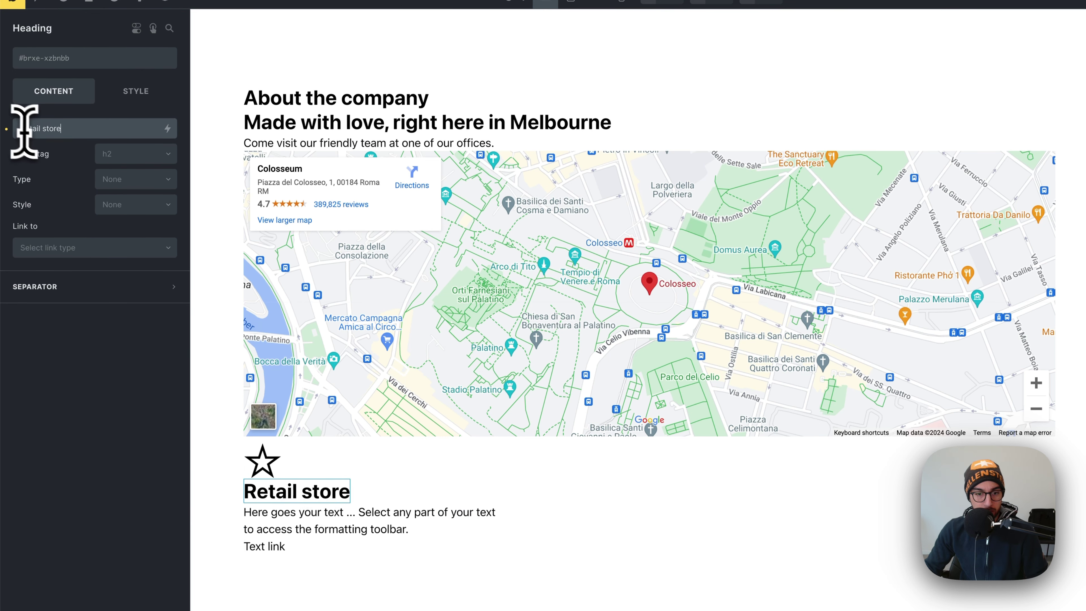
- Copy the retail store's opening hours from Figma and set the Basic Text in Bricks to "Mon-Sat 9am to 5pm."
key("super+Tab")
left_click(444, 347)
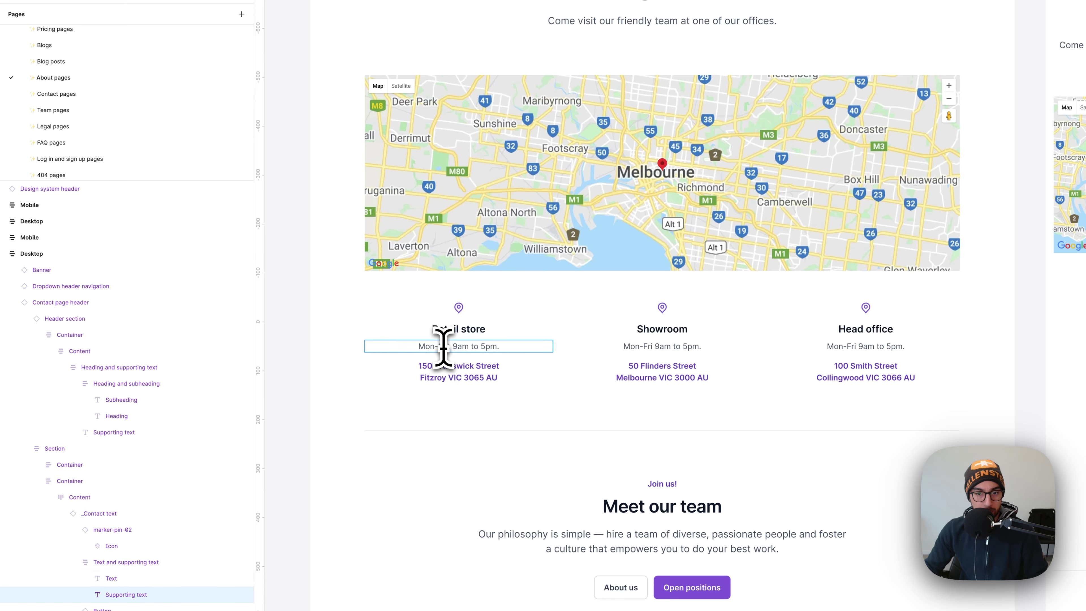
key("super+Tab")
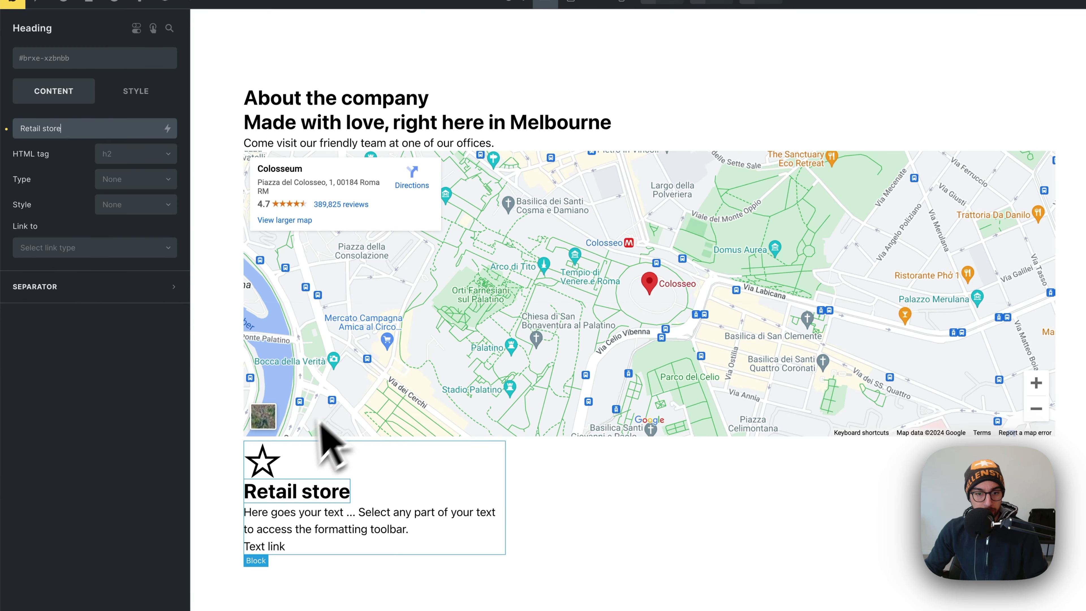
left_click(296, 506)
left_click_drag(125, 147, 15, 137)
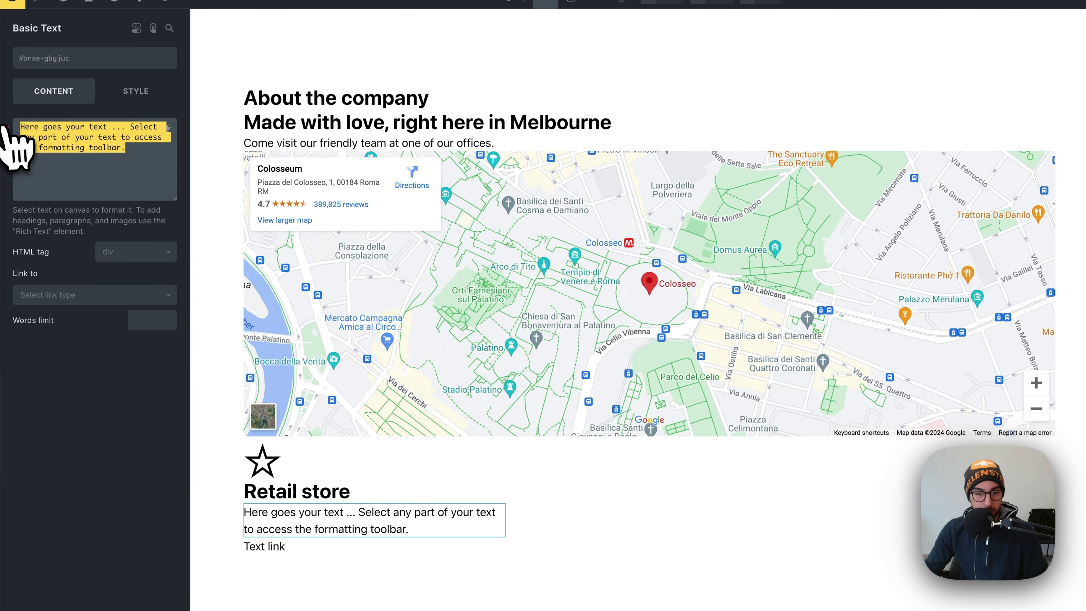
type("Mon-Sat 9am to 5pm.")
- Copy the retail store's street address from Figma and use it as the text of the Text link in Bricks
key("super+Tab")
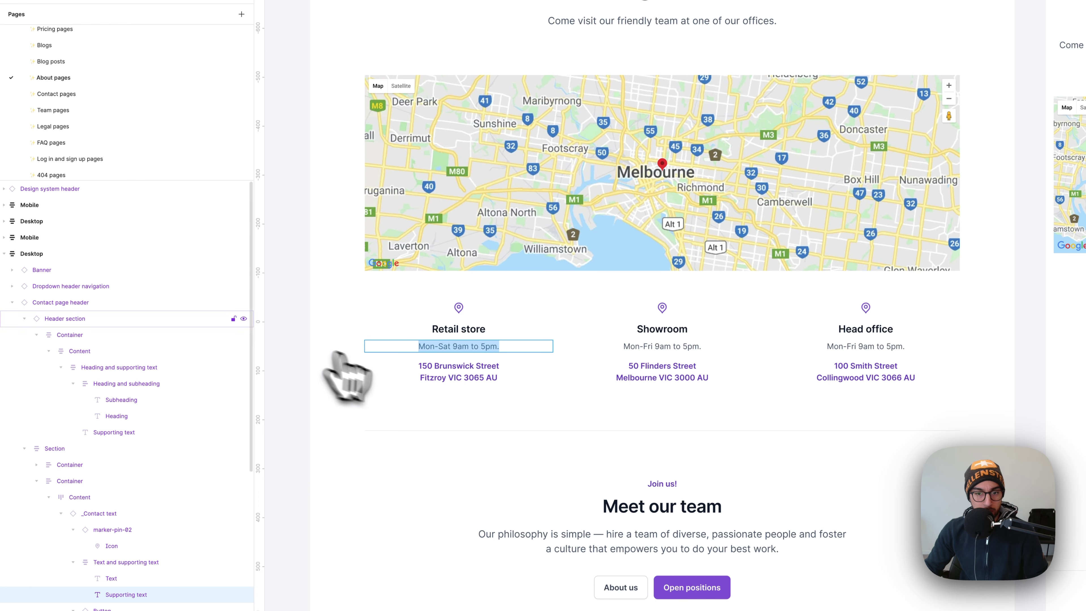
double_click(438, 367)
key("super+Tab")
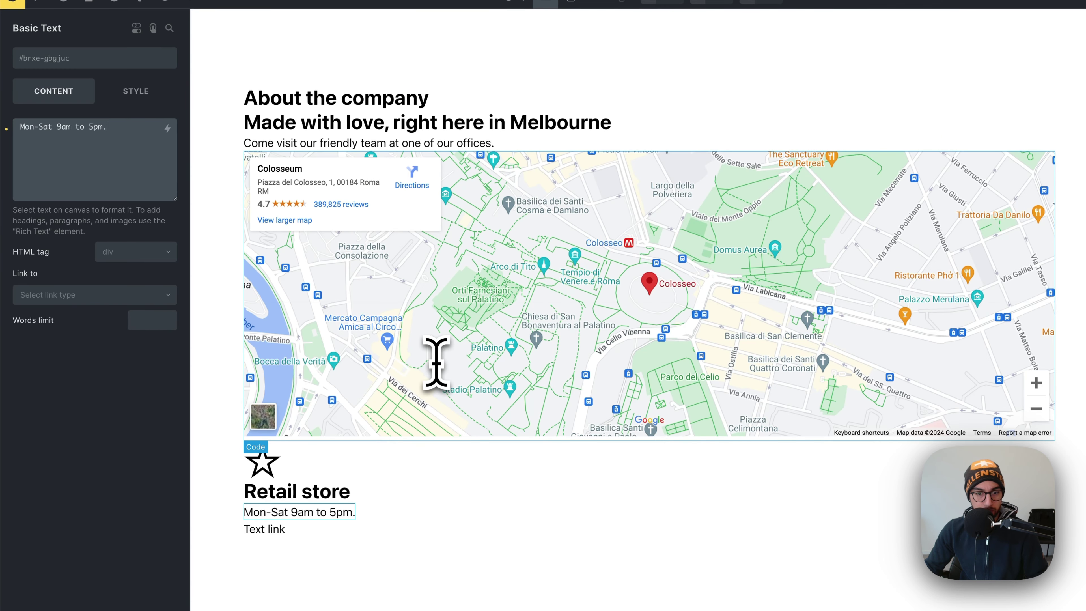
left_click(274, 529)
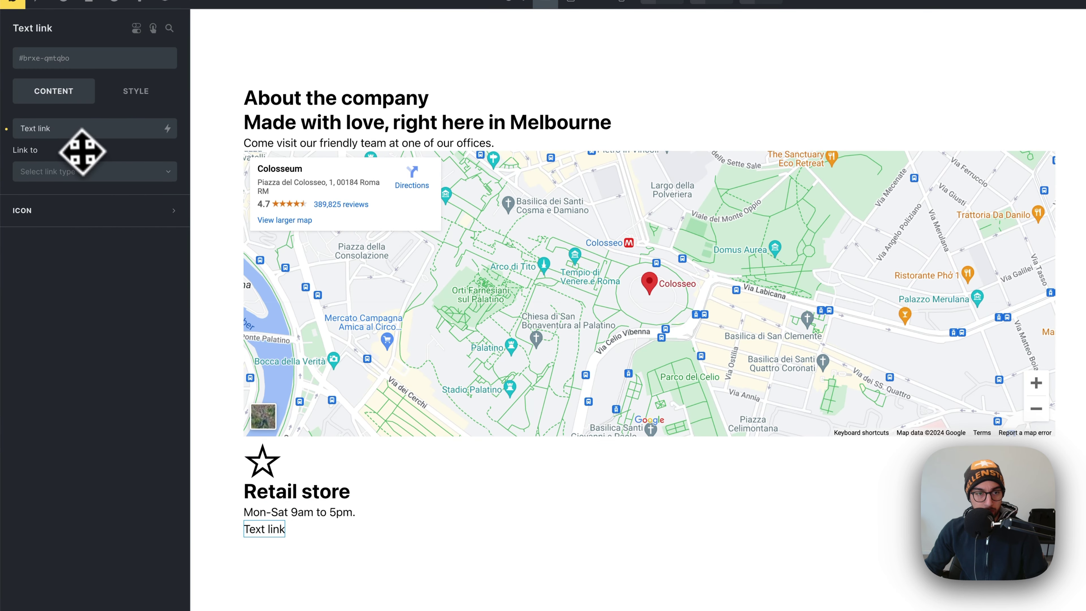
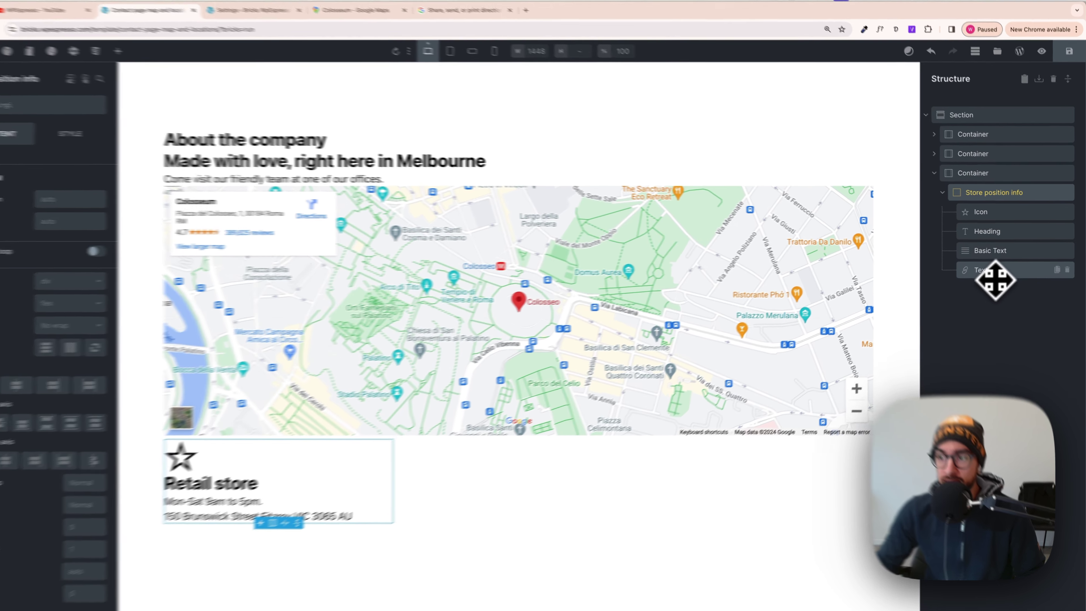
- Rename the address Text link and the opening-hours Basic Text in the structure with descriptive names
left_click(996, 268)
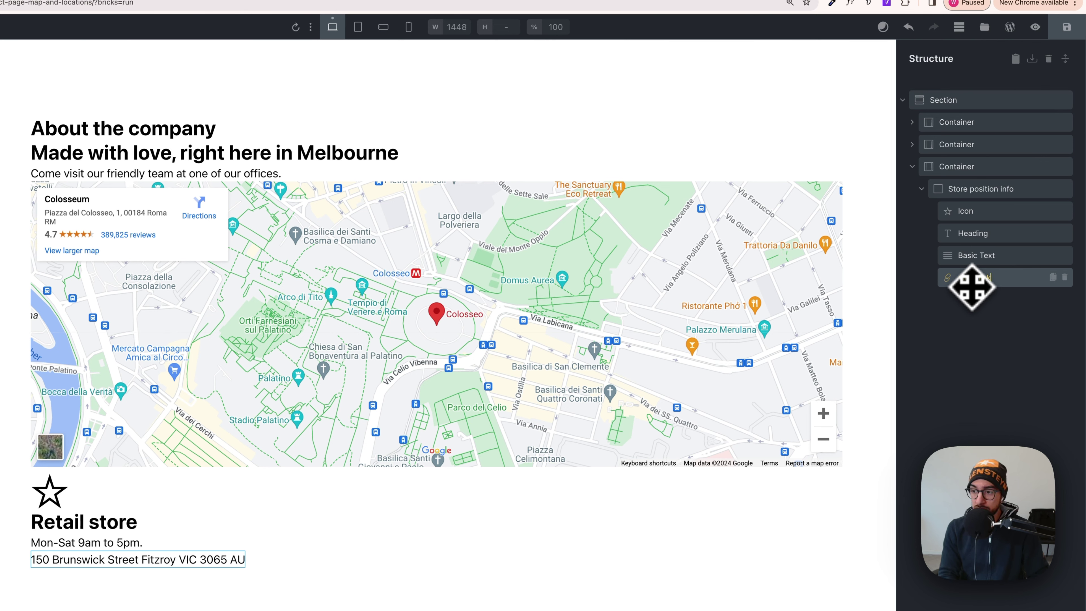
left_click(977, 257)
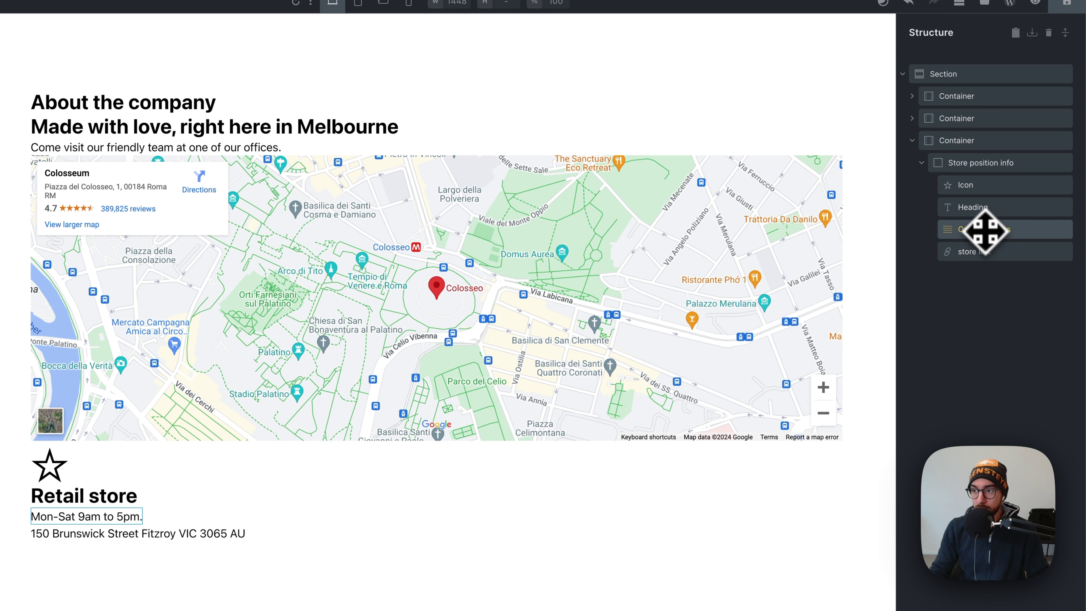
- Rename the retail block's Heading as "Store title" and its Icon as "Store pin" in the structure
left_click(985, 214)
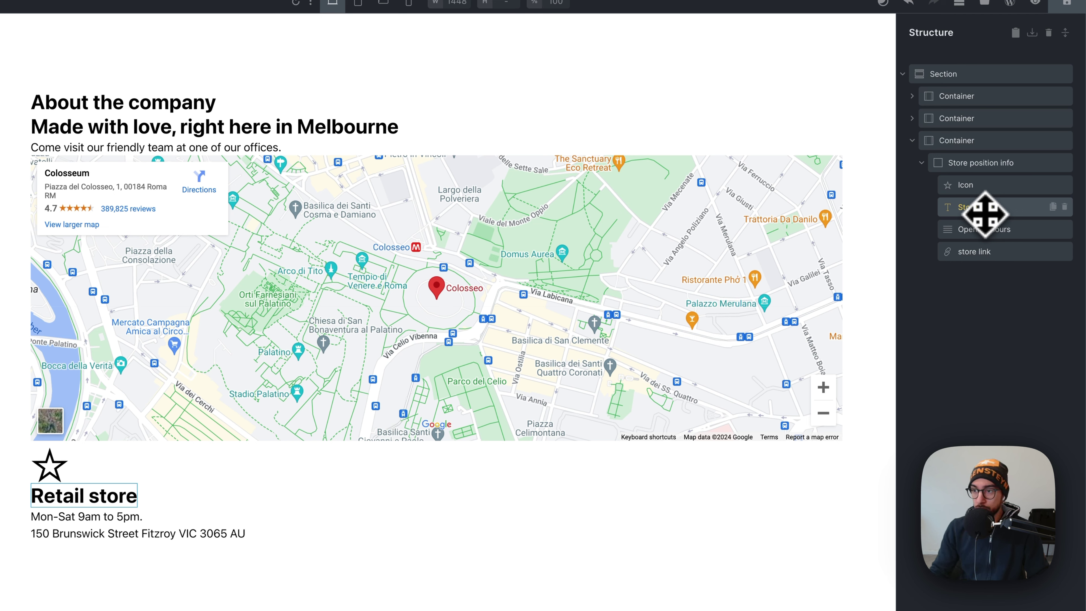
left_click(969, 188)
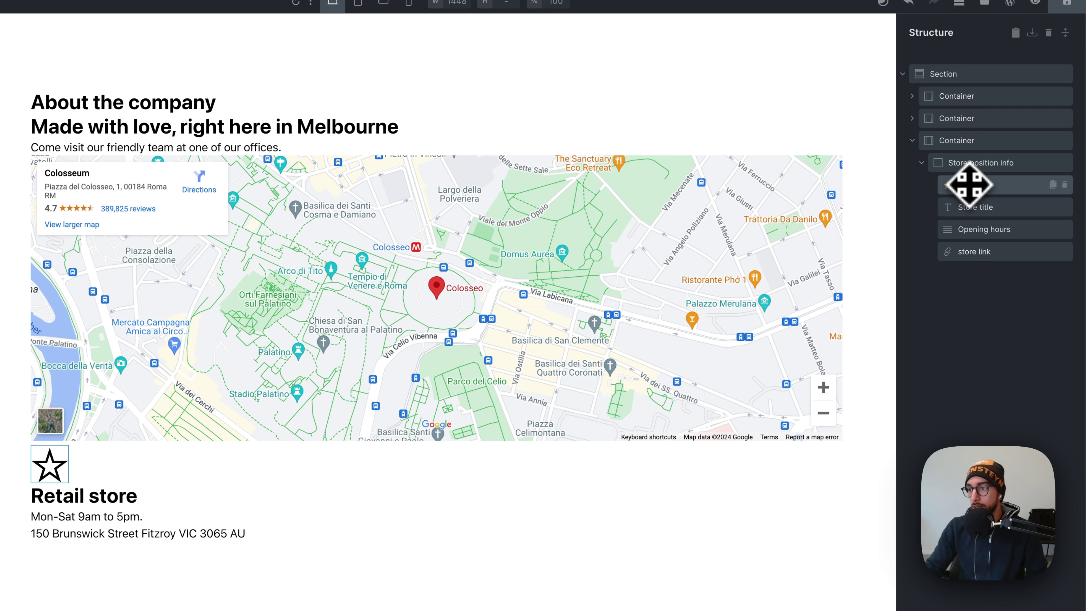
- Generate and apply BEM classes based on "store-position-info" to the Store position info block and its child elements
left_click(965, 171)
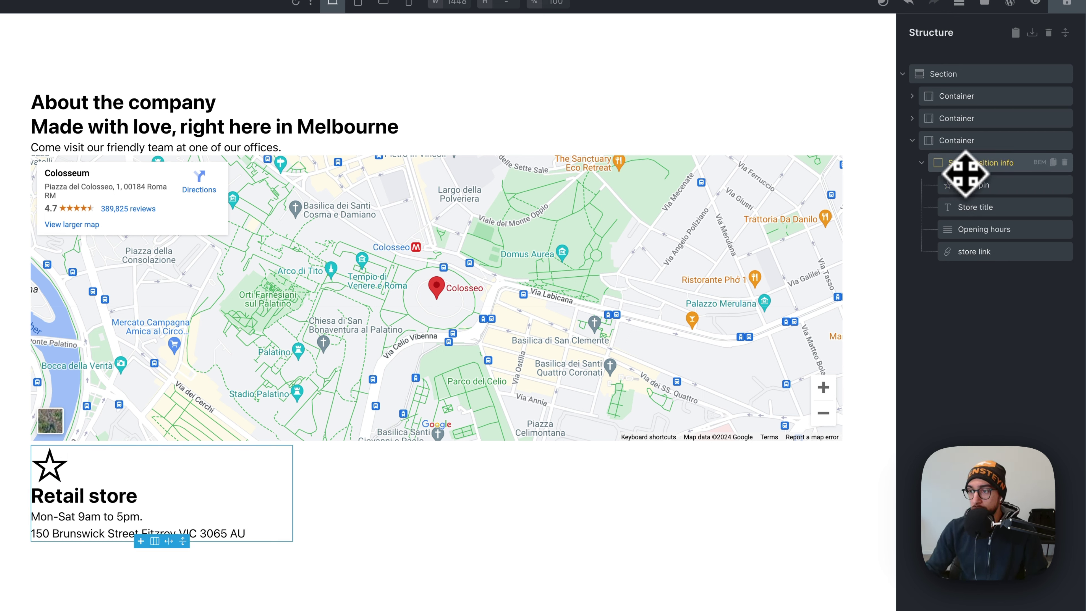
left_click(1040, 163)
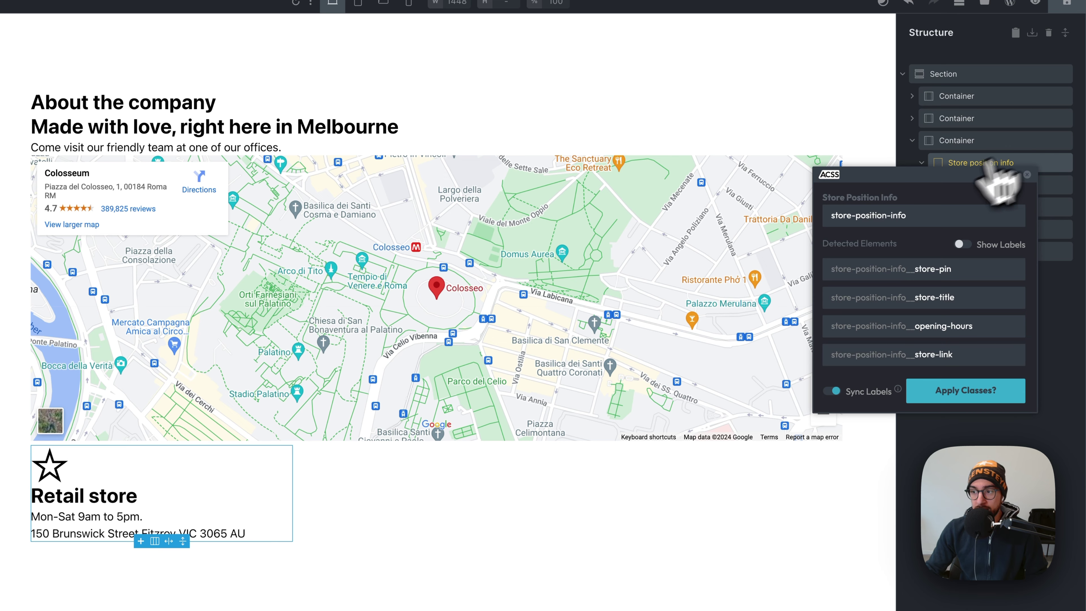
left_click(953, 392)
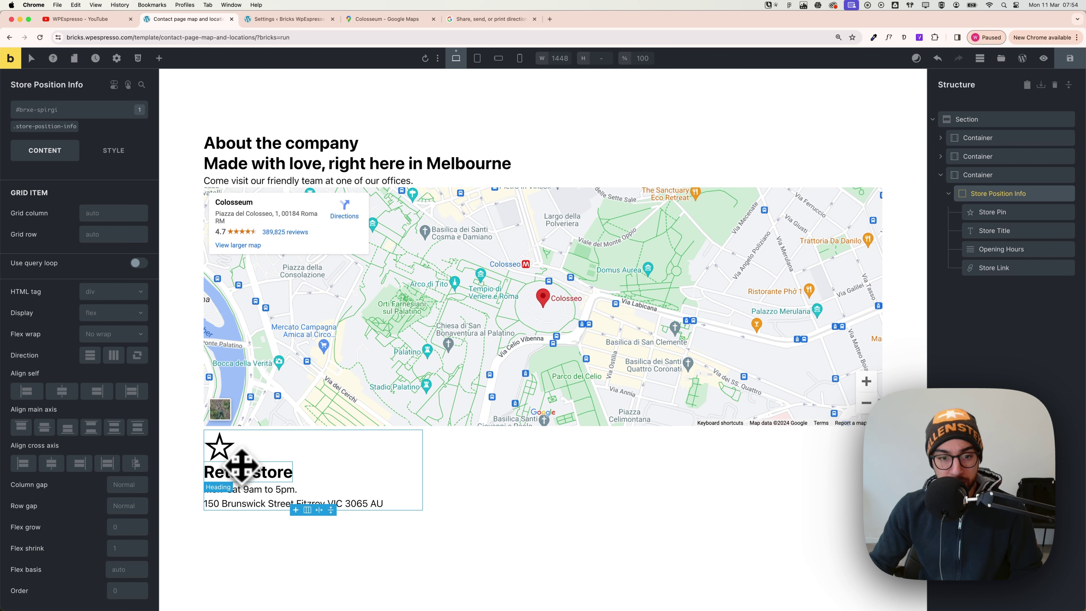
- Replace the Store Pin's star with the location pin icon from the Ionicons library, searching for "pin"
left_click(219, 447)
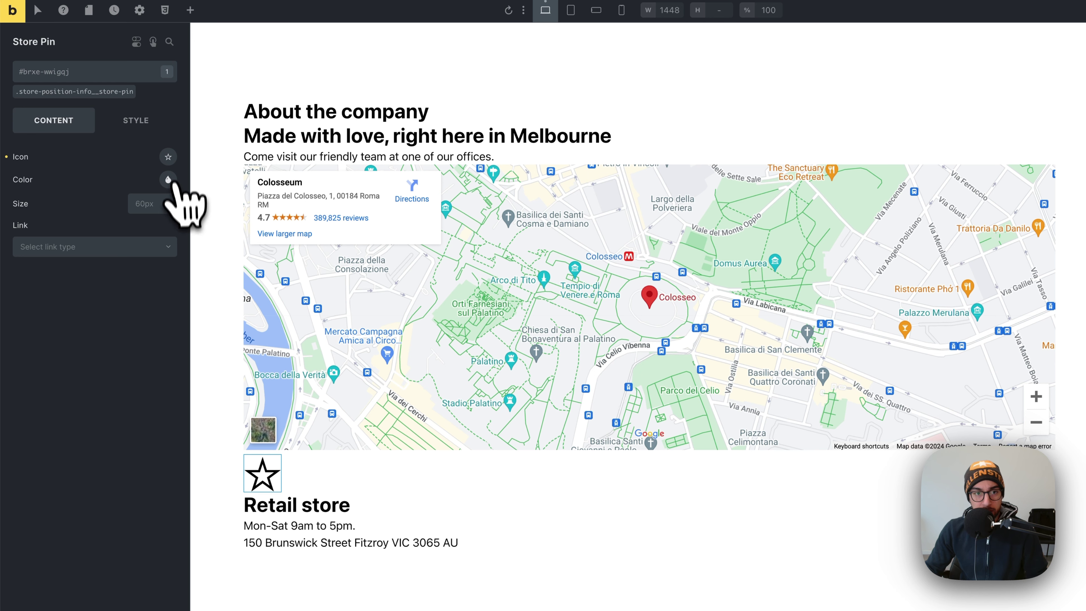
left_click(168, 156)
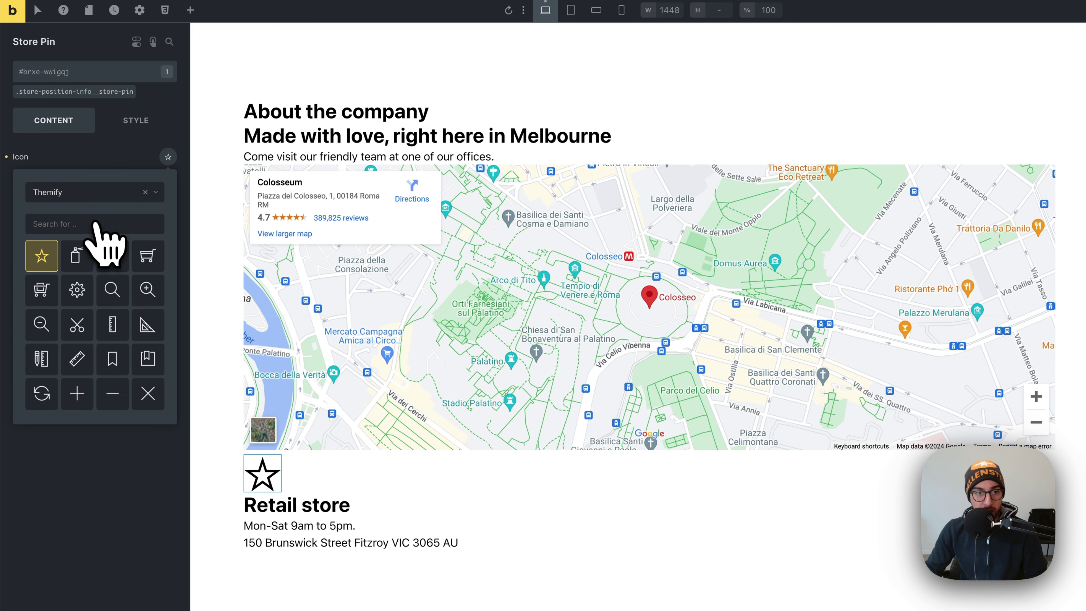
left_click(92, 192)
left_click(78, 256)
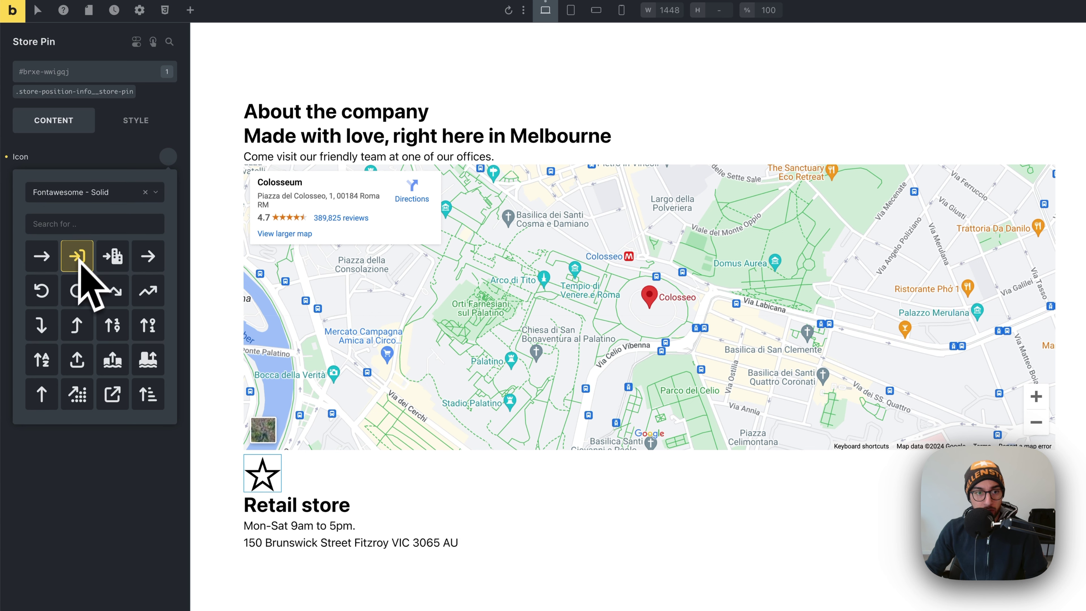
left_click(71, 223)
type("pin")
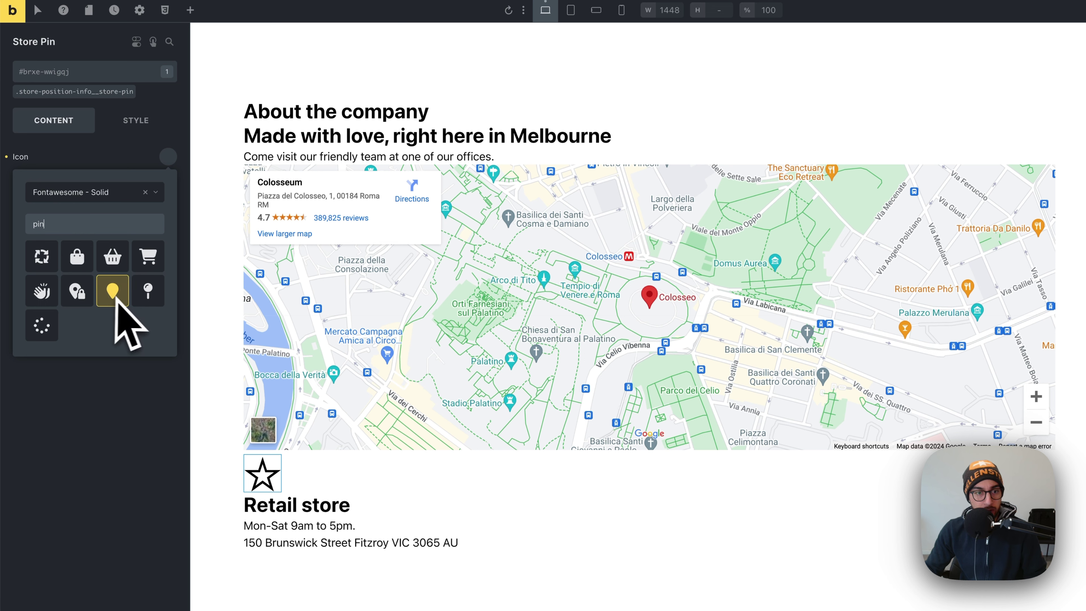
left_click(108, 193)
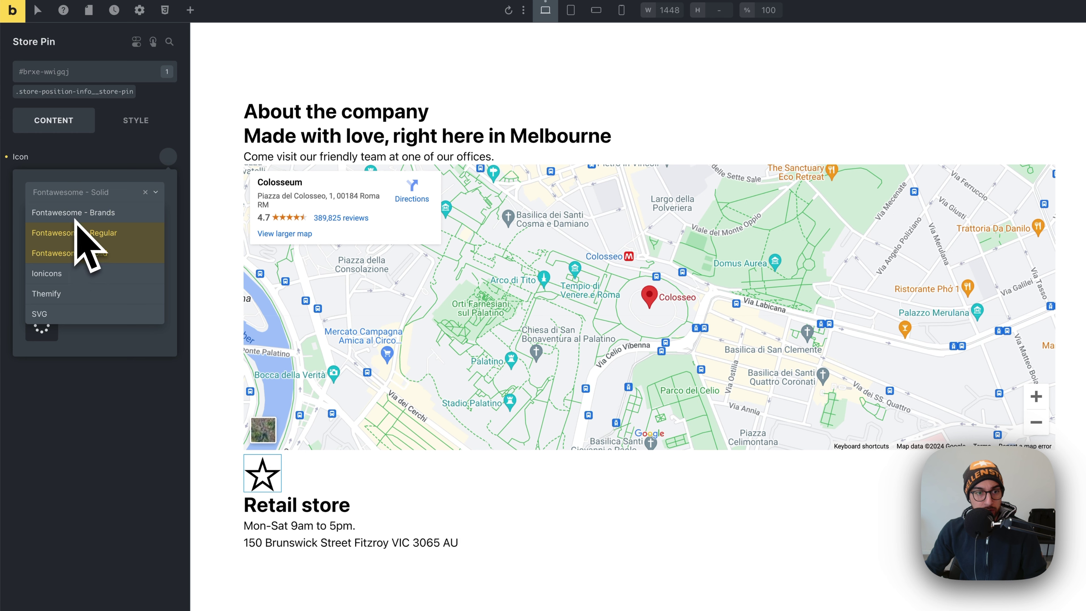
left_click(74, 273)
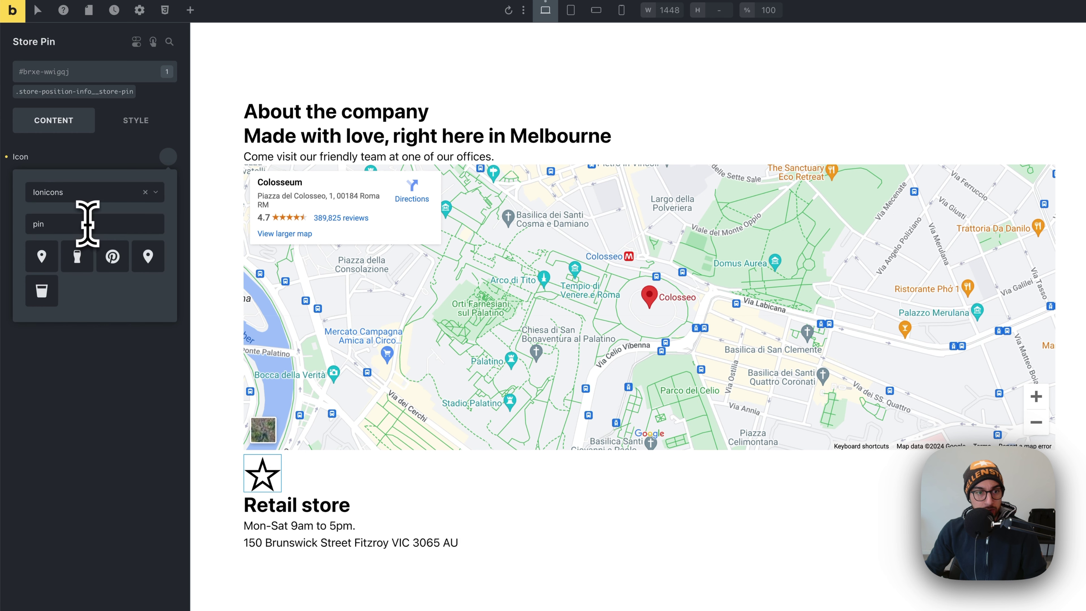
left_click(155, 267)
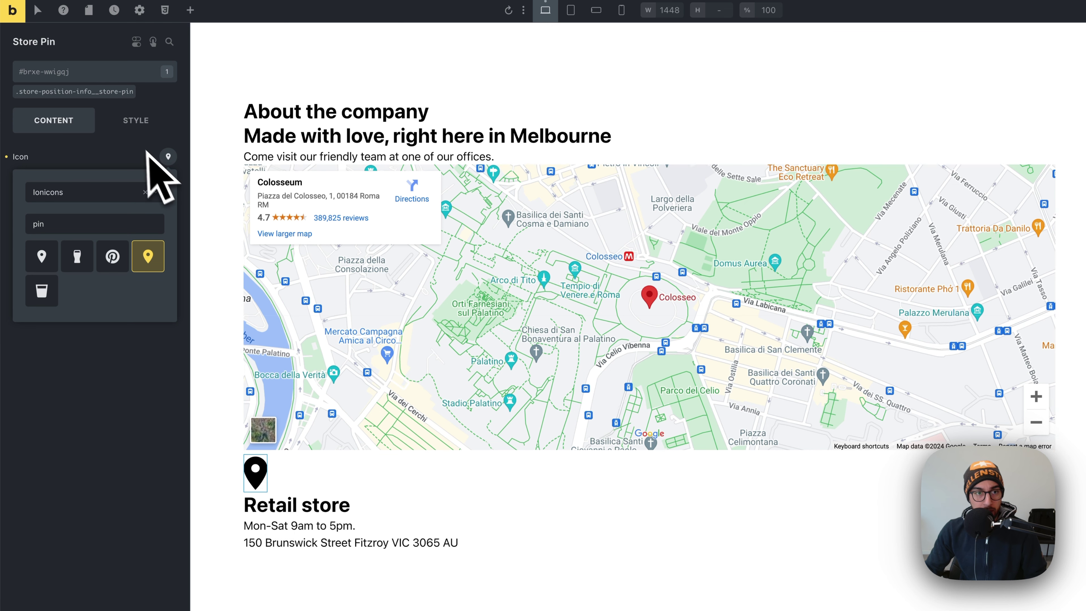
left_click(138, 156)
- Set the icon size to 1.4em on the Store Pin's store-position-info__store-pin class
left_click(77, 91)
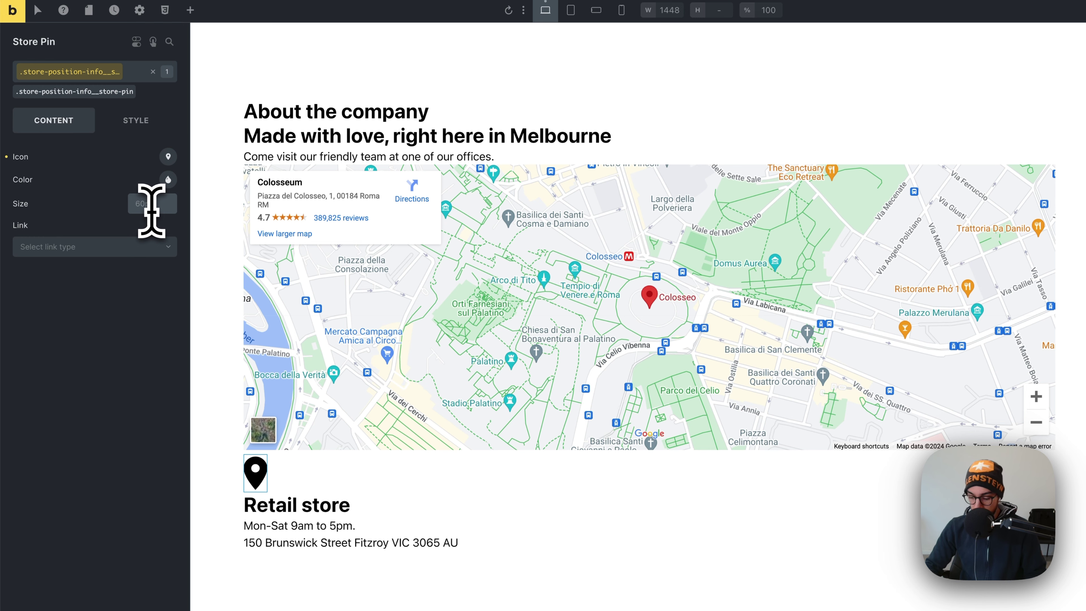
type("2em")
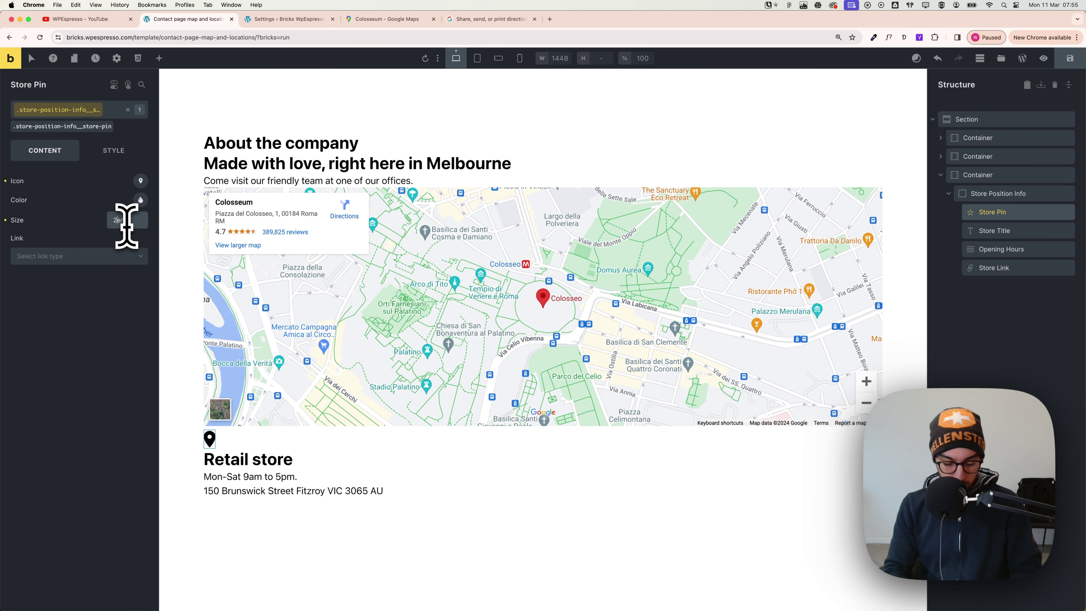
key("Left")
key("Left")
key("BackSpace")
type("1.75")
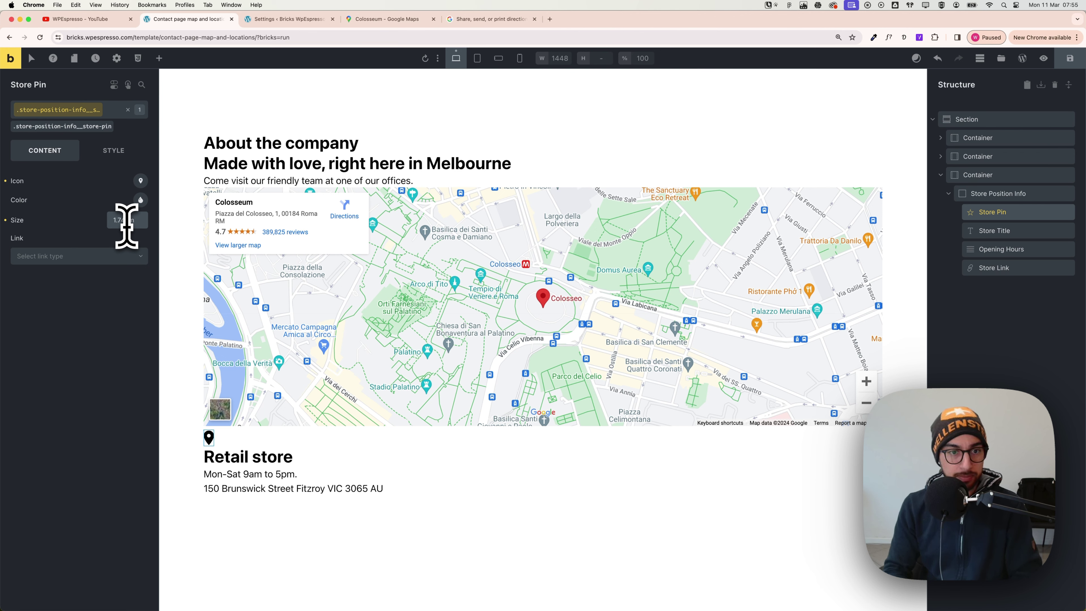
key("BackSpace")
key("BackSpace")
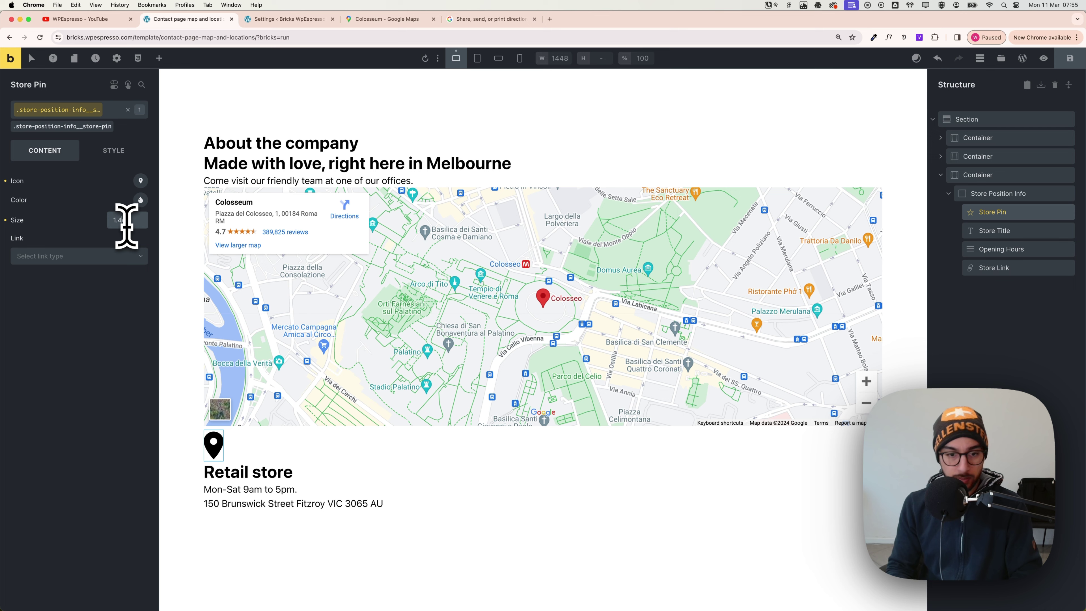
type("4")
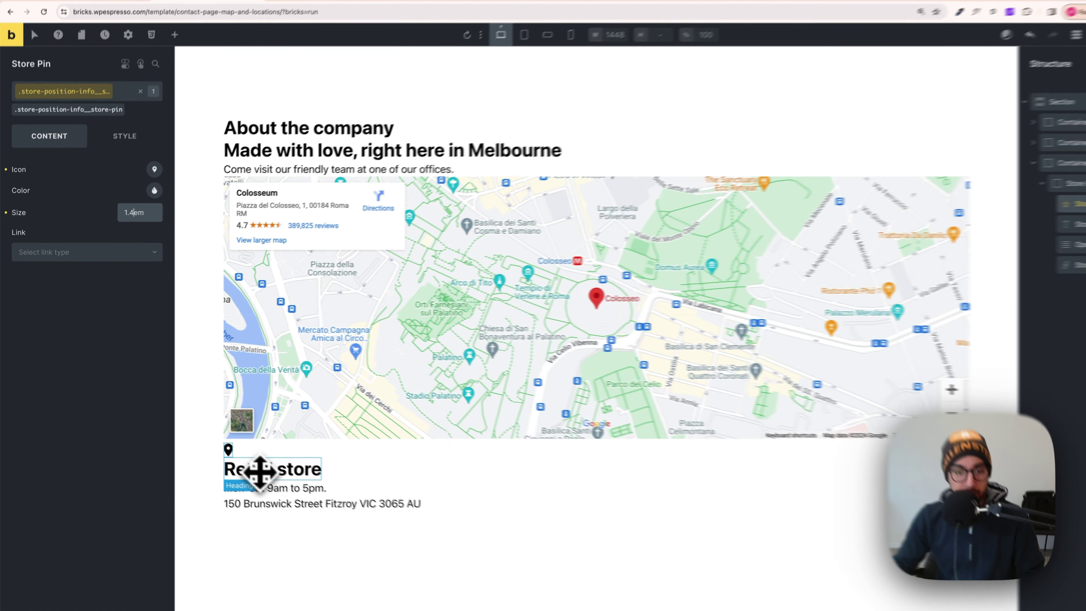
- Set the font size on the Store Title's store-position-info__store-title class to the Automatic.css variable var(--text-m)
left_click(257, 454)
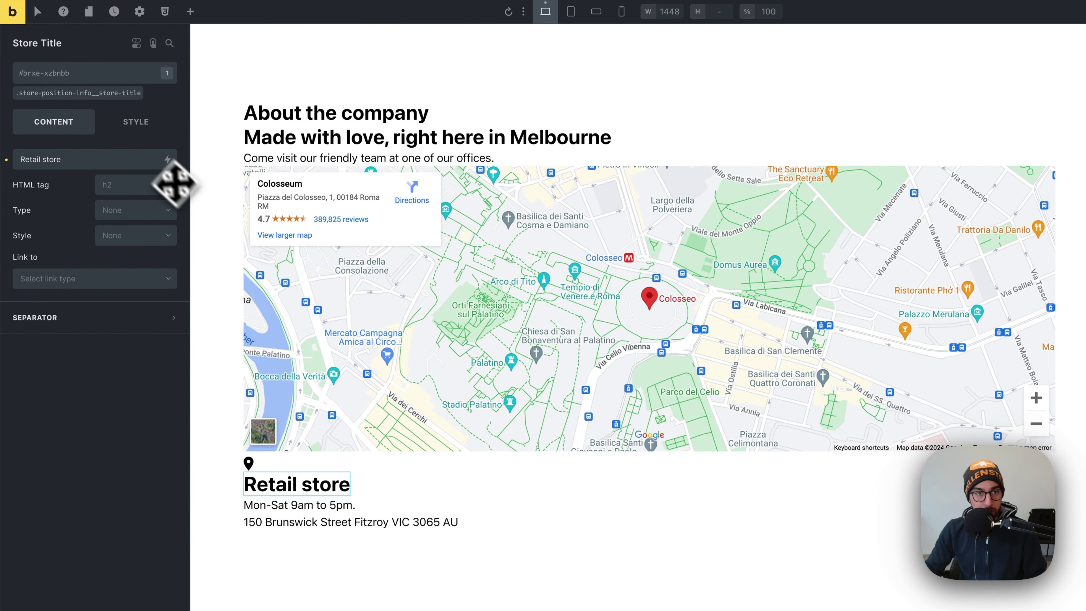
left_click(85, 95)
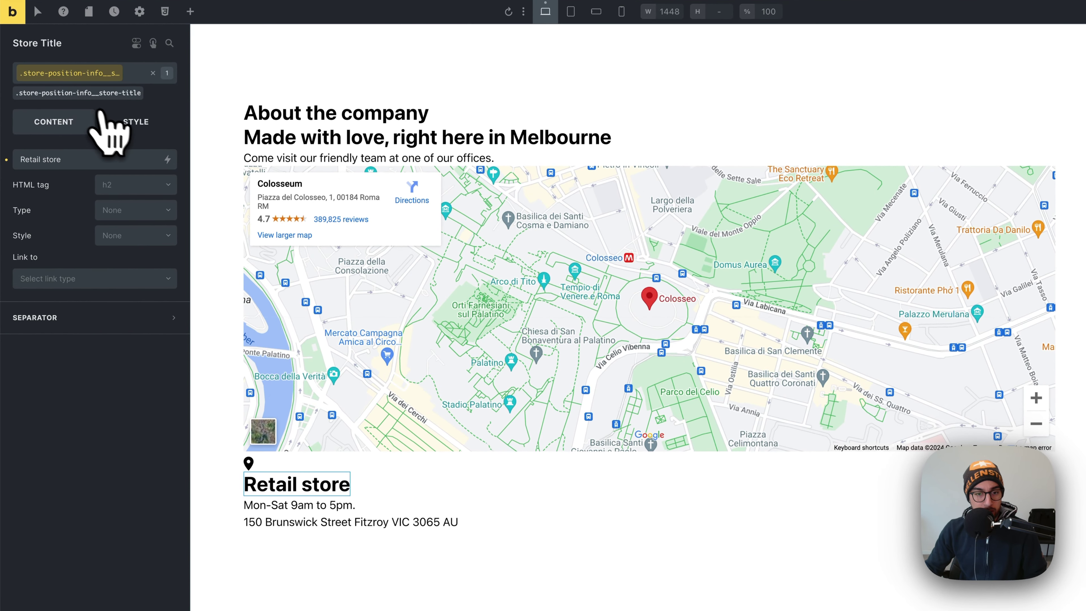
left_click(129, 123)
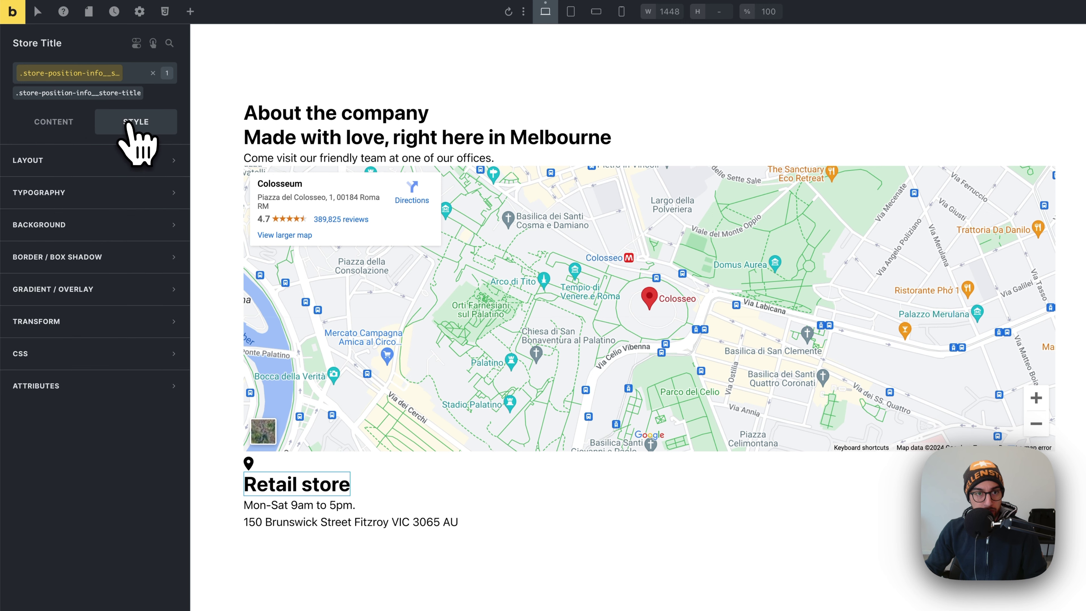
left_click(127, 194)
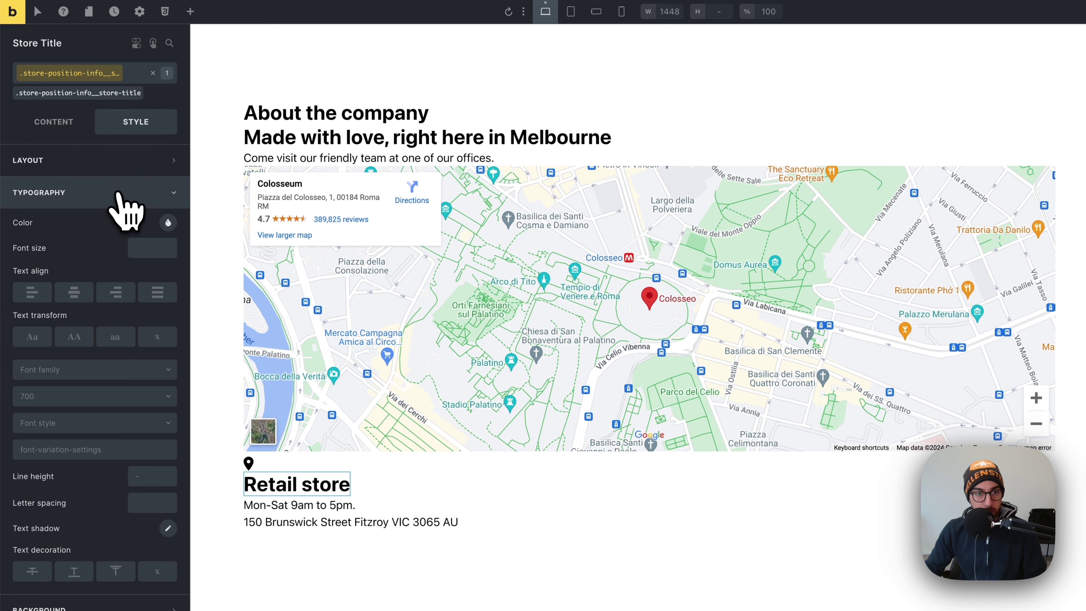
right_click(143, 247)
left_click(107, 214)
left_click(148, 214)
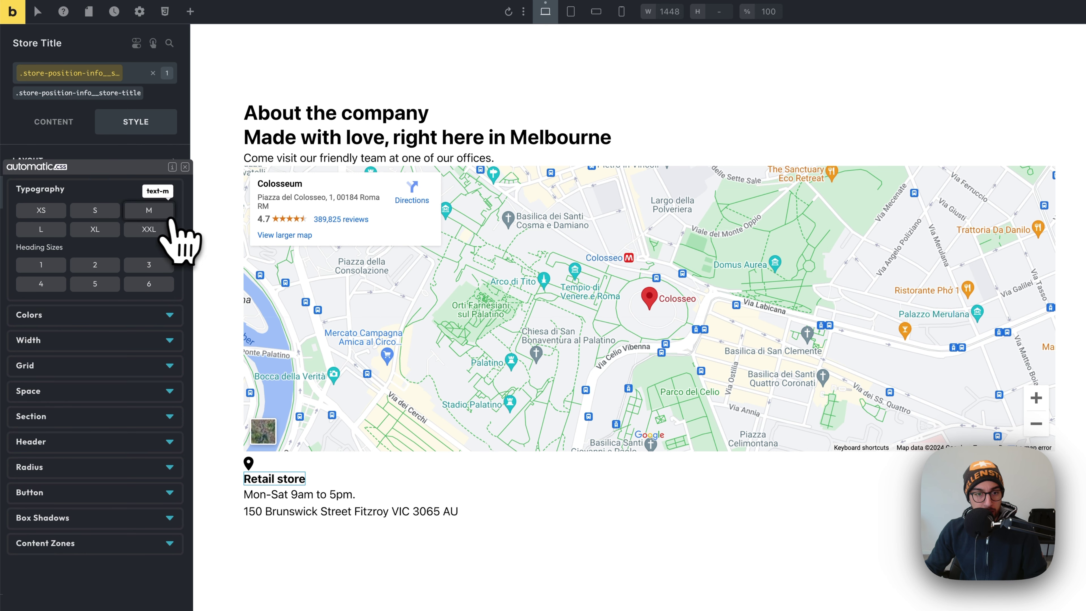
left_click(149, 214)
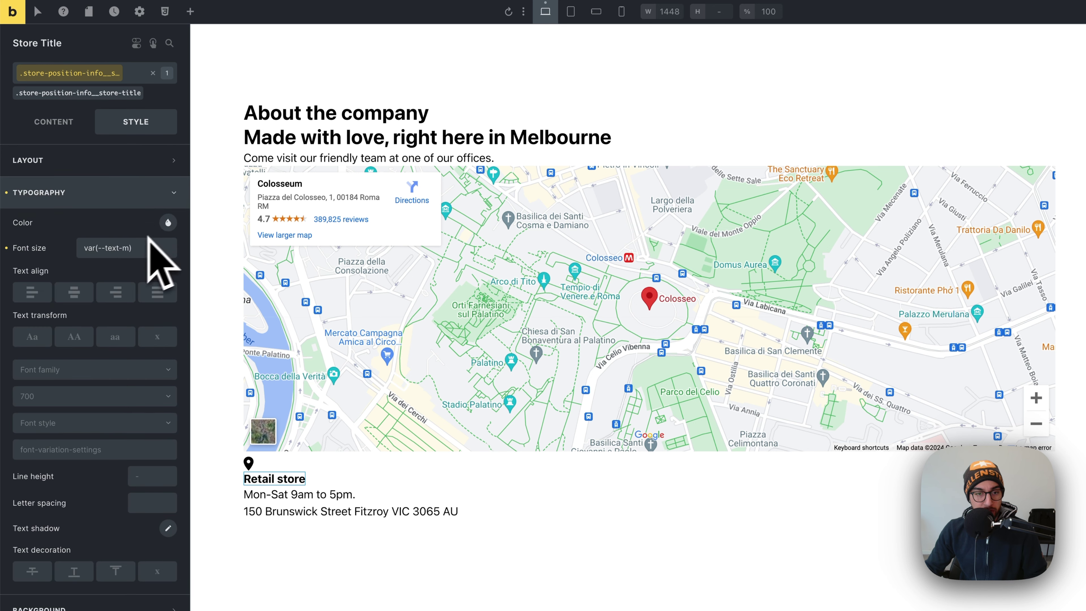
- Change the HTML tag of the "Retail store" heading to h6
left_click(61, 129)
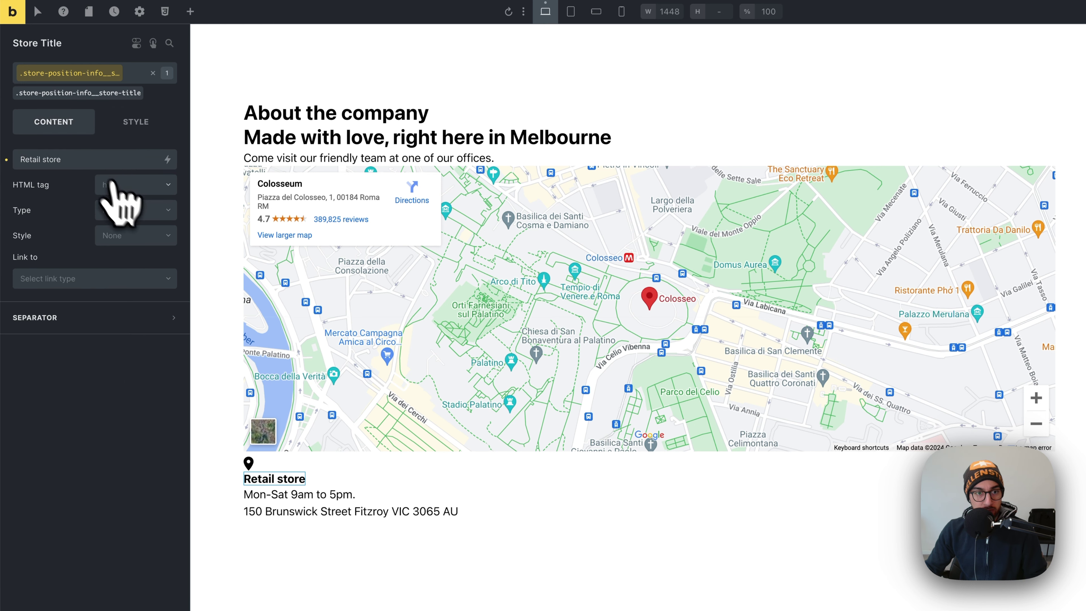
left_click(114, 188)
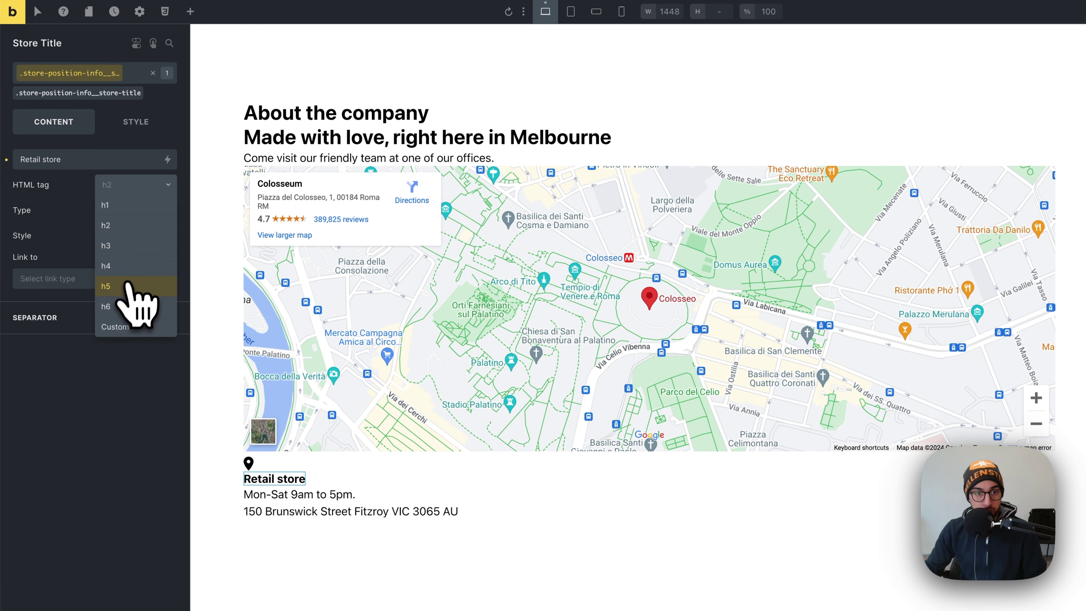
left_click(128, 307)
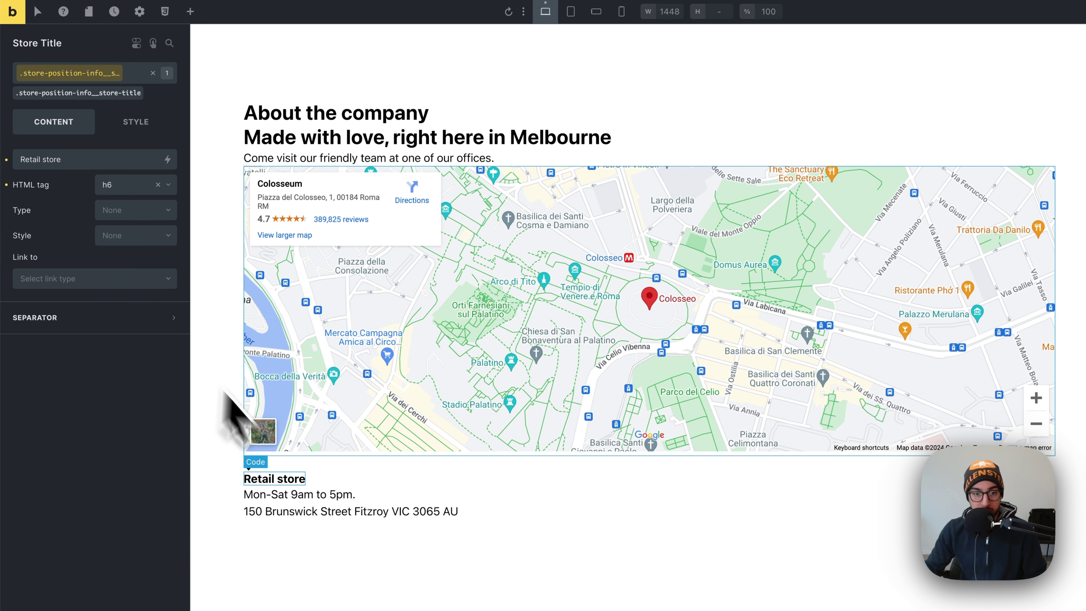
- Set the font size on the Opening Hours' store-position-info__opening-hours class to the Automatic.css variable var(--text-s)
left_click(309, 495)
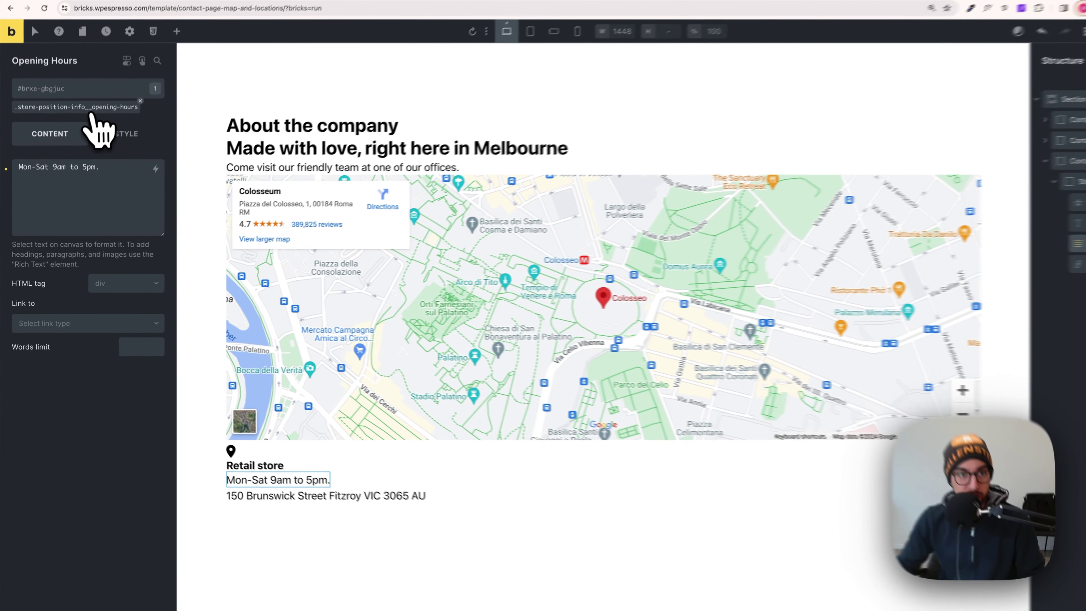
left_click(91, 109)
left_click(128, 135)
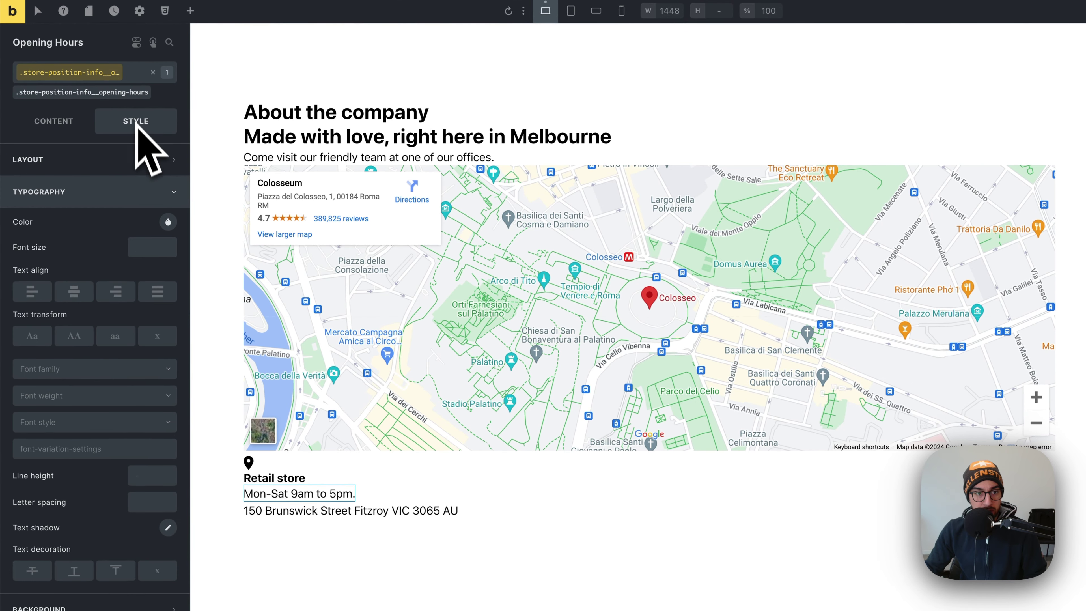
right_click(143, 256)
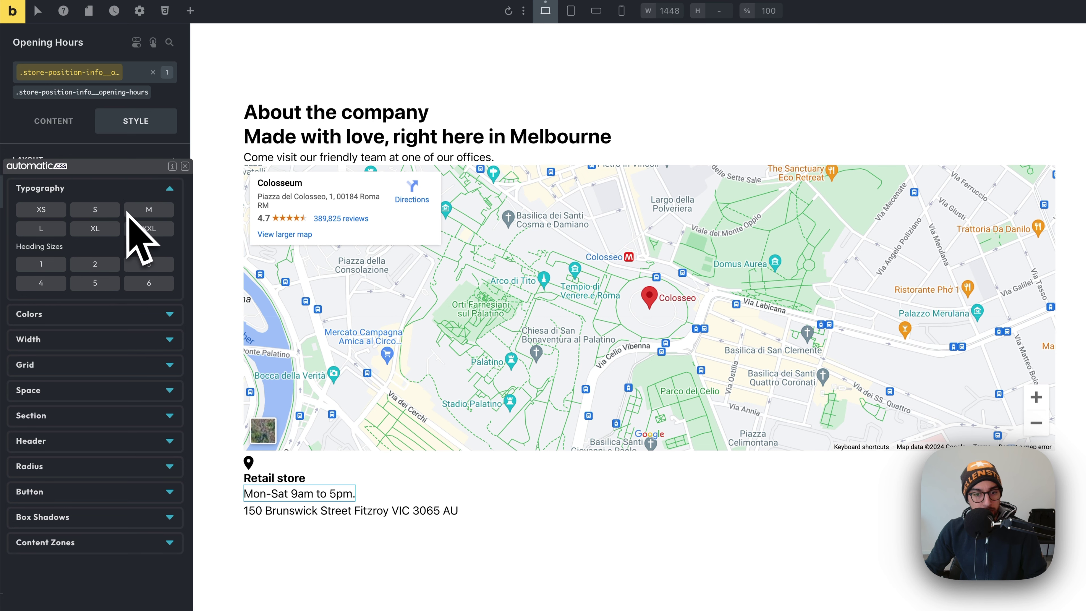
left_click(112, 212)
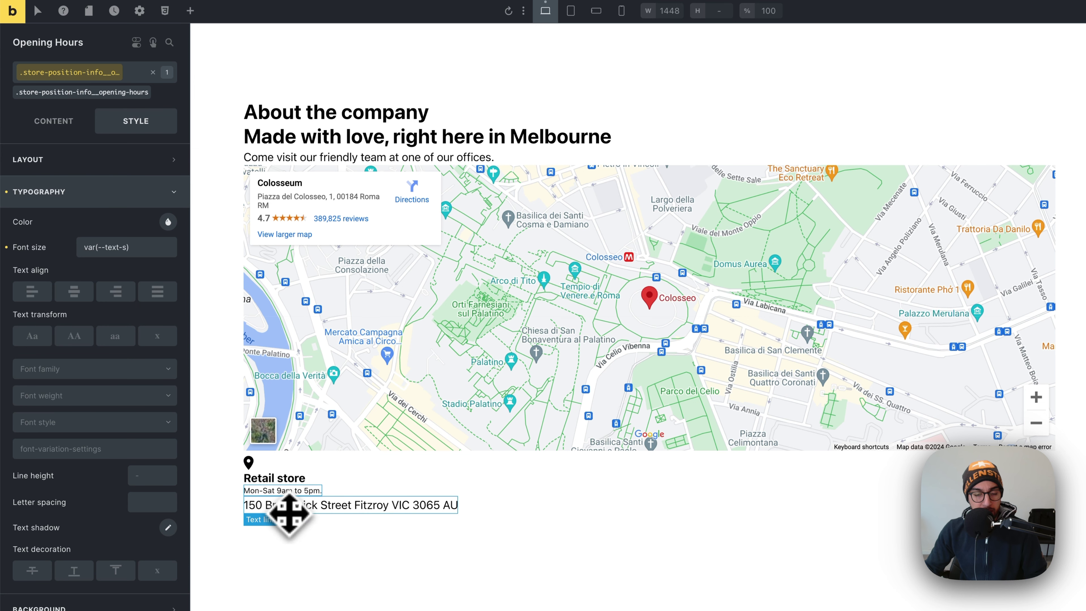
- Set the link type of the Store Link's store-position-info__store-link class to External URL
left_click(289, 516)
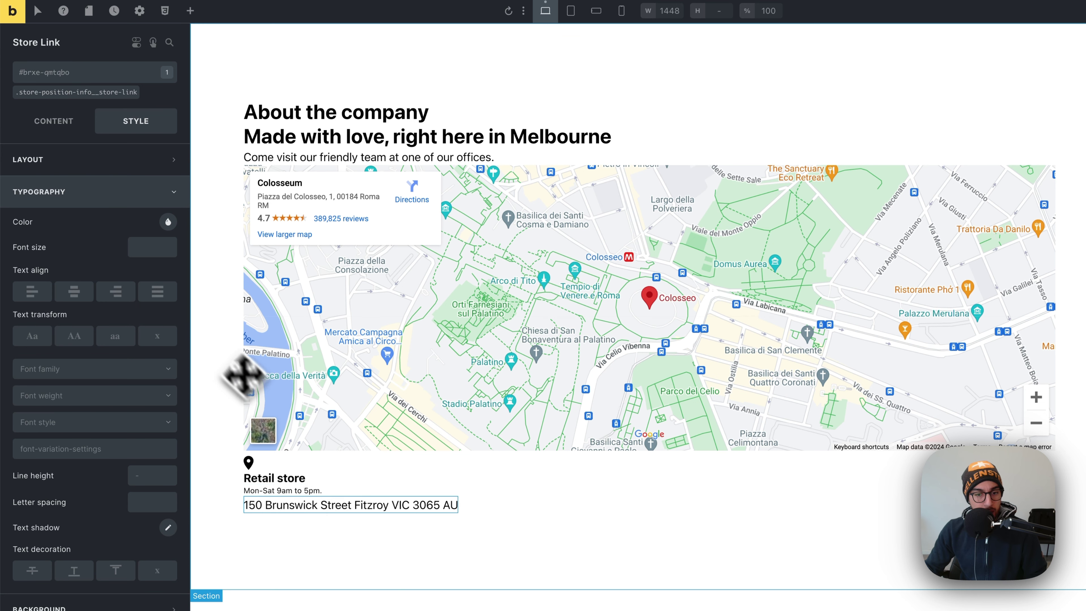
left_click(70, 93)
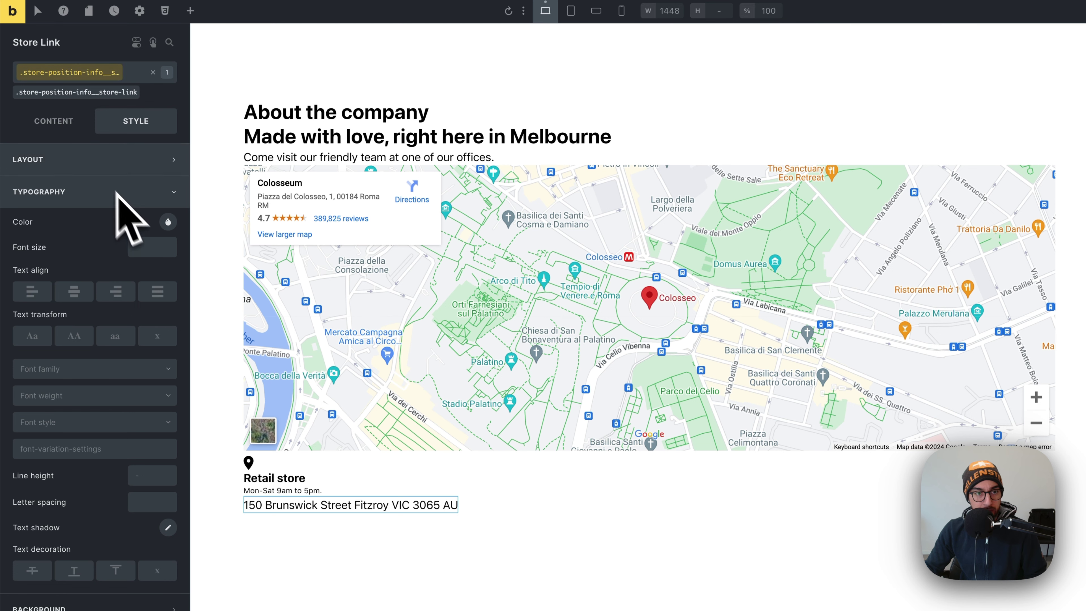
left_click(64, 125)
left_click(64, 205)
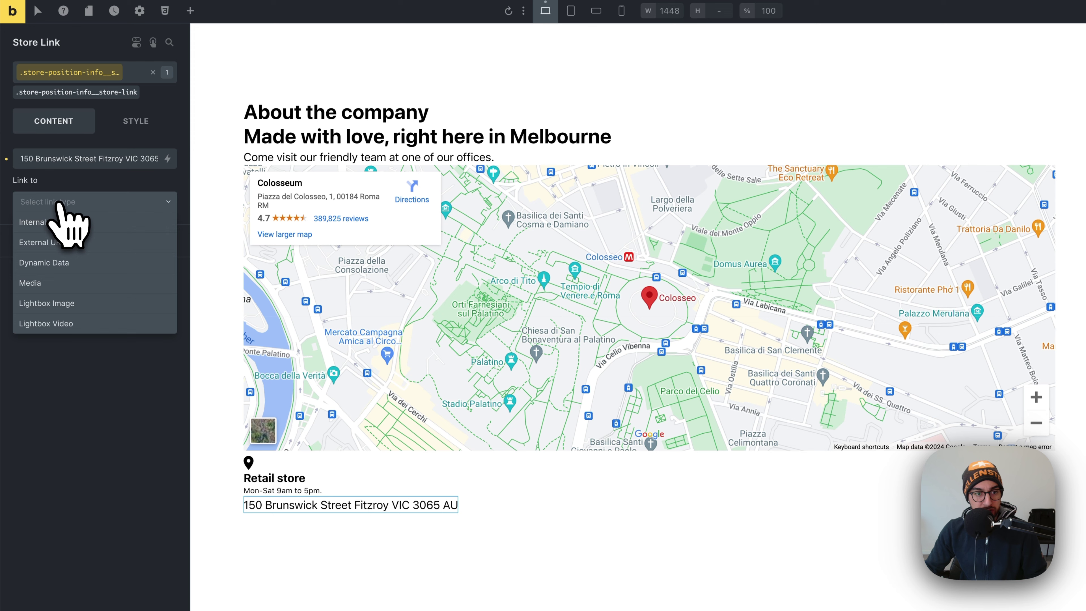
left_click(56, 250)
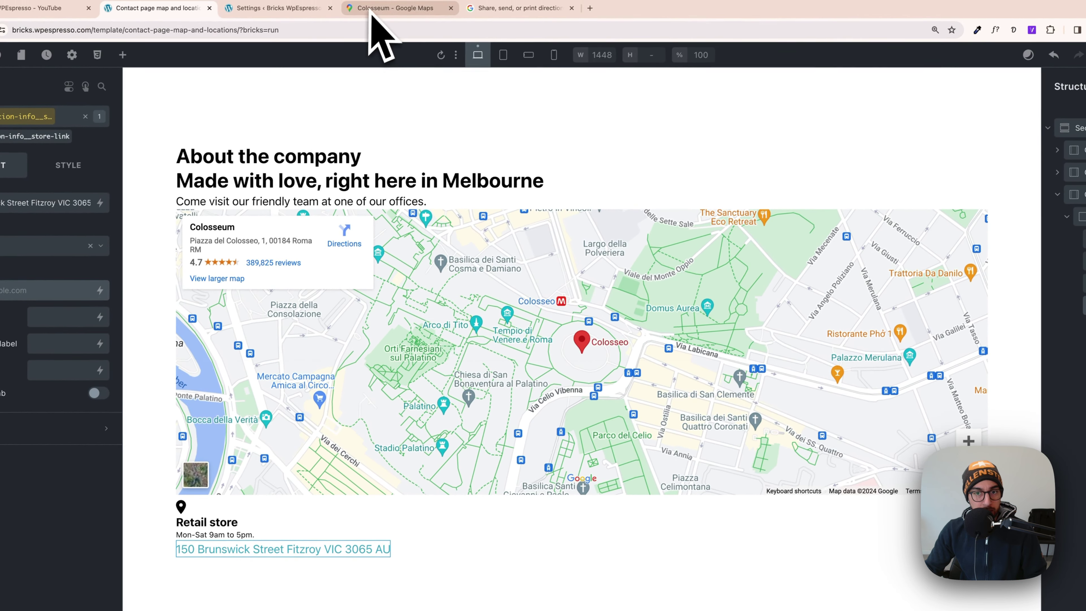
- Switch to the Google Maps page and copy the share link for the Colosseum
left_click(386, 2)
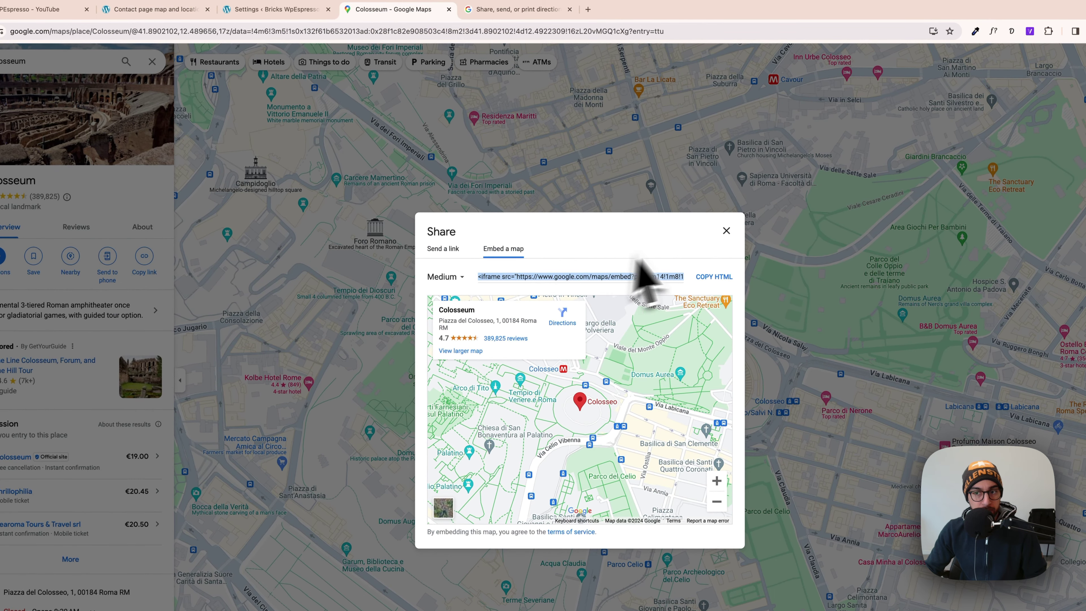
left_click(445, 248)
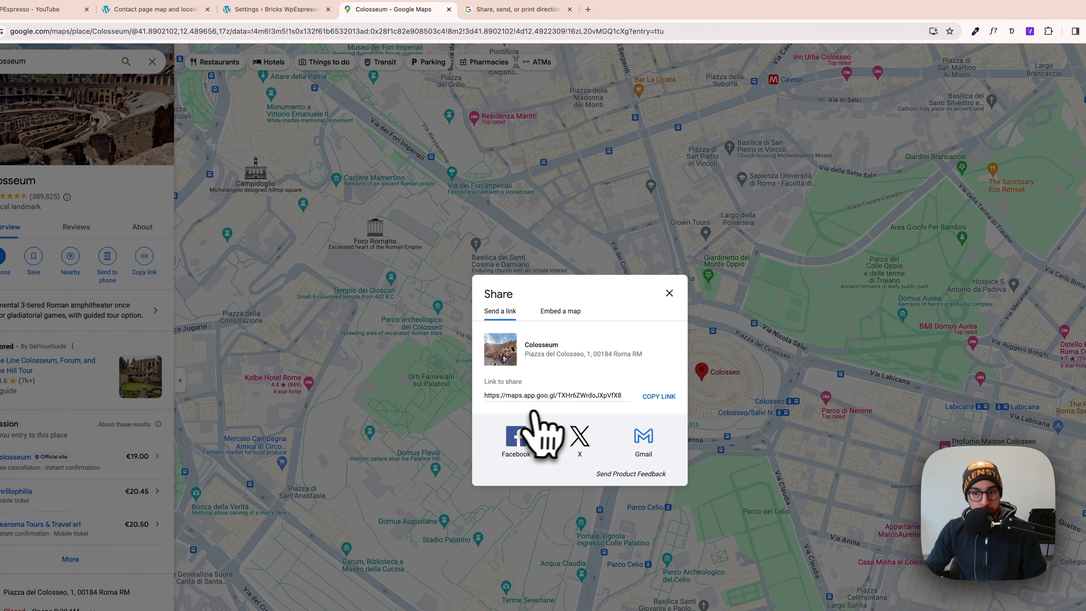
left_click(654, 396)
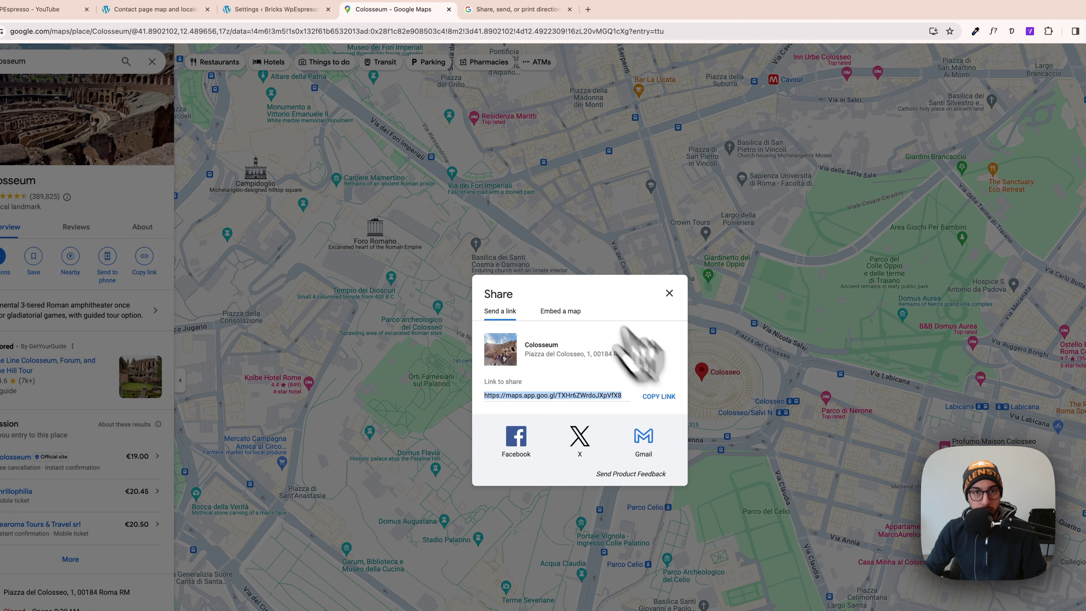
- Return to the Bricks template, paste the copied Google Maps link as the Store Link's URL and make it open in a new tab
key("ctrl+shift+Tab")
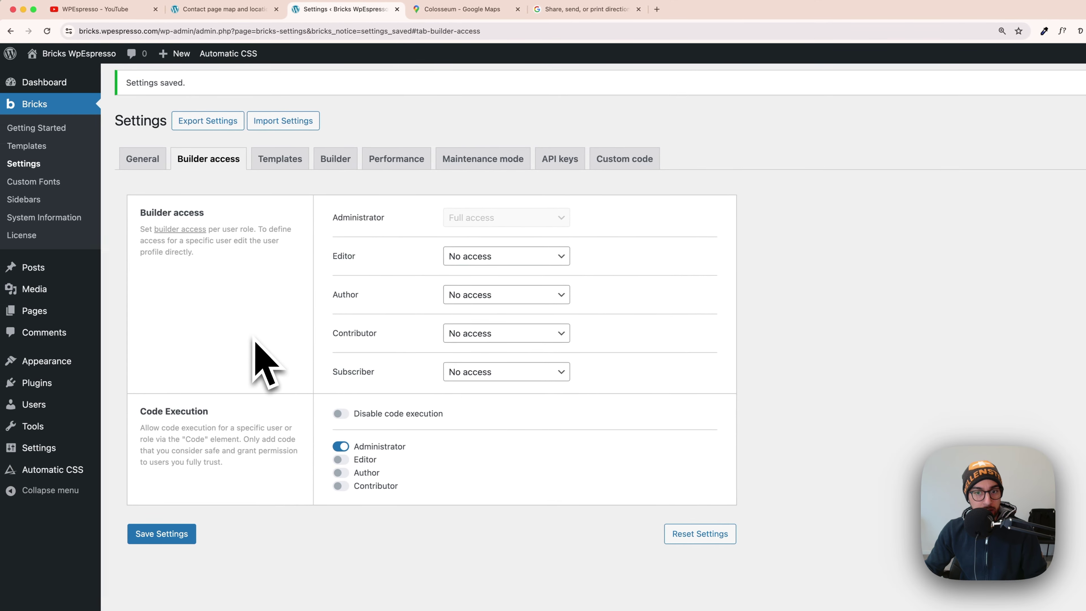
key("ctrl+Tab")
left_click(256, 12)
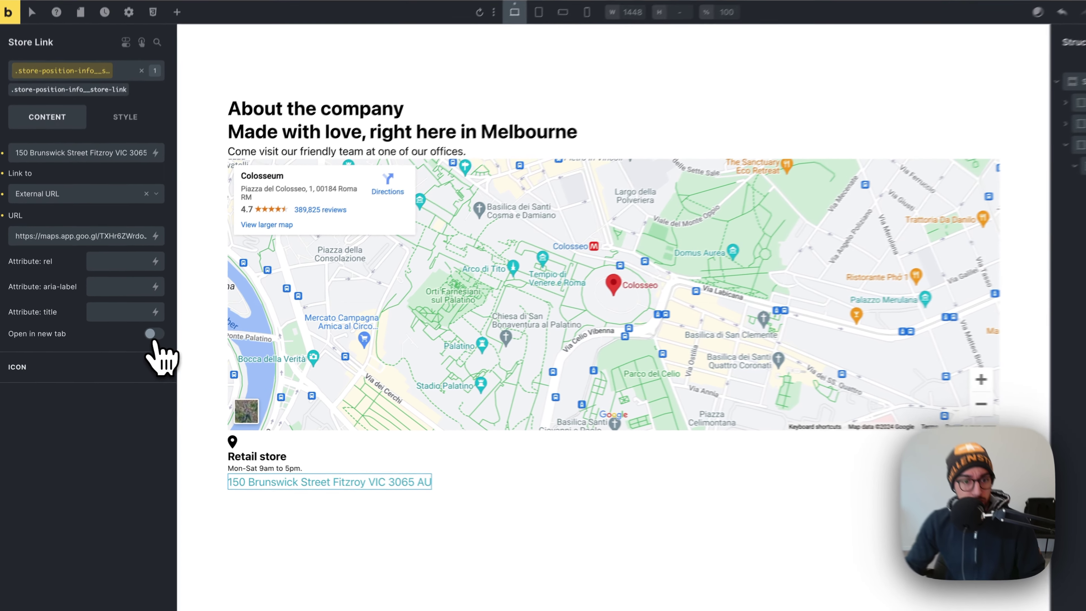
left_click(136, 341)
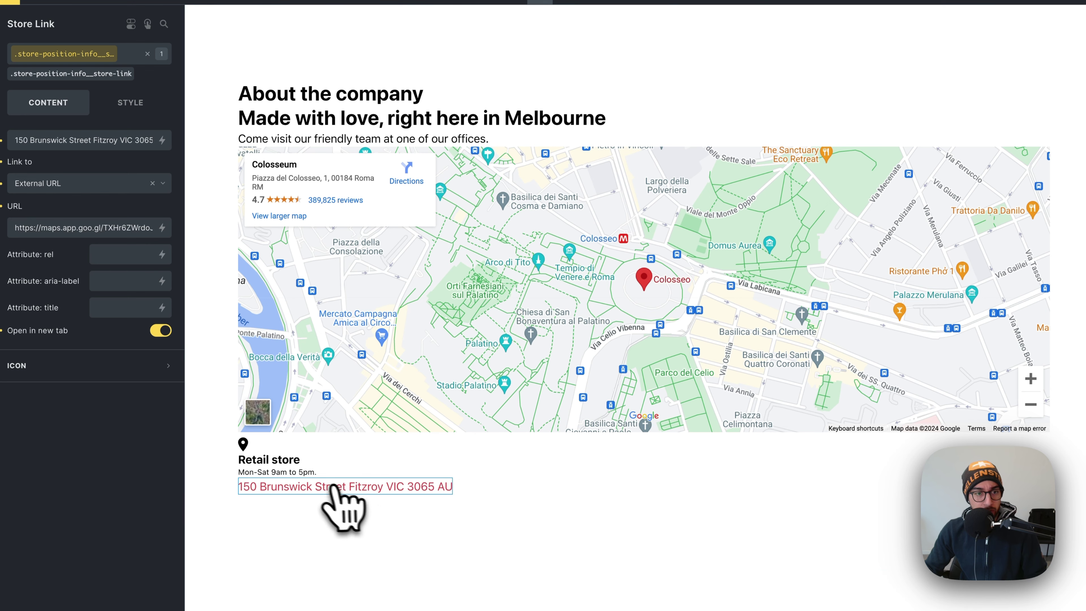
- Set the font size on the Store Link's store-position-info__store-link class to the Automatic.css variable var(--text-s)
left_click(130, 102)
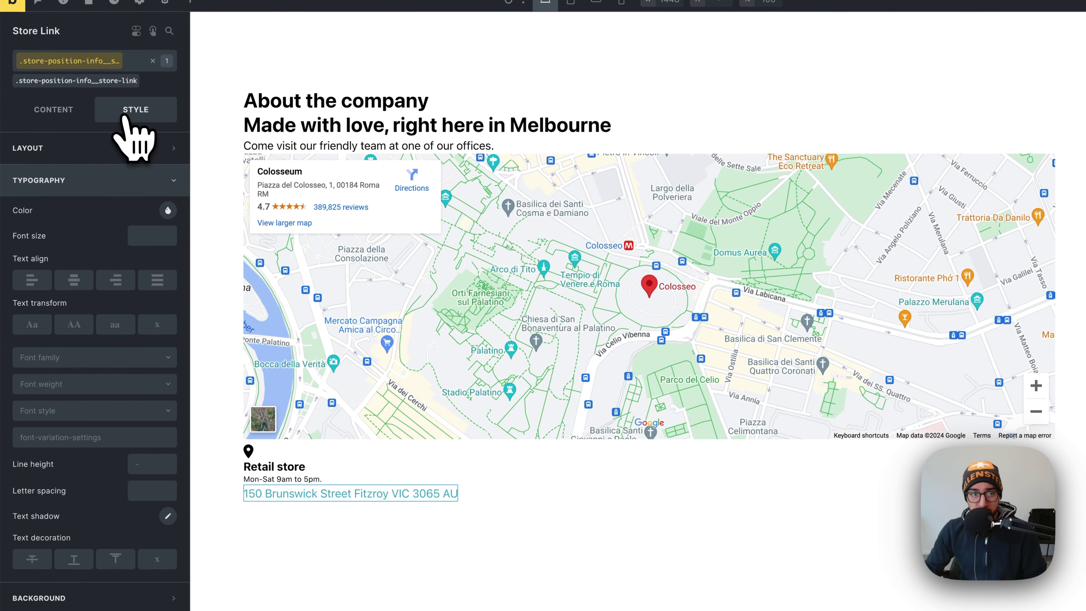
right_click(148, 236)
left_click(97, 201)
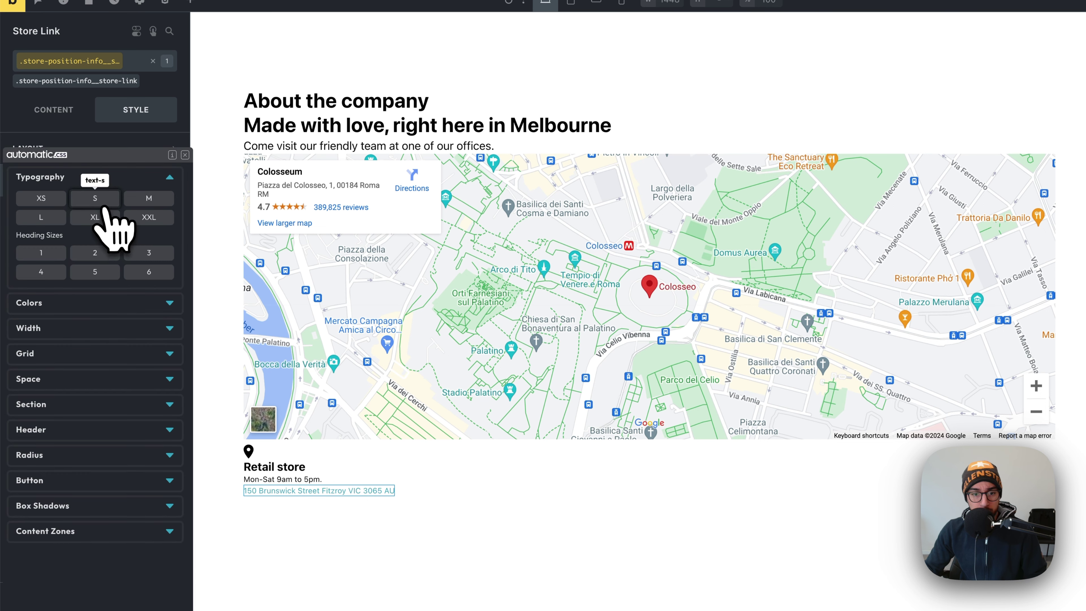
left_click(104, 201)
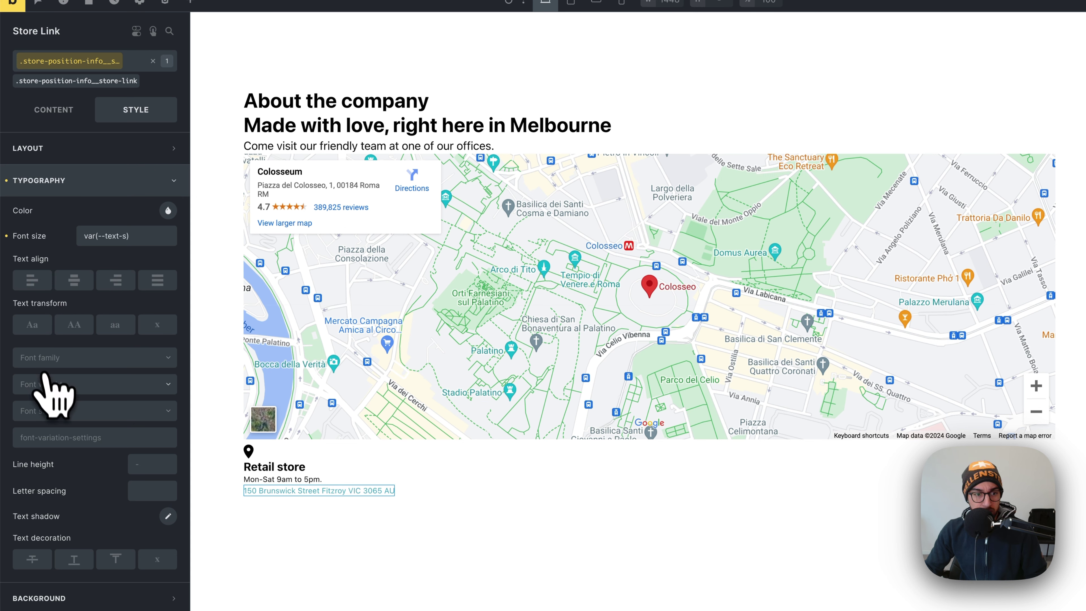
- Set the font weight of the store-position-info__store-link class to 800 and compare it with the Figma design
left_click(46, 389)
left_click(65, 552)
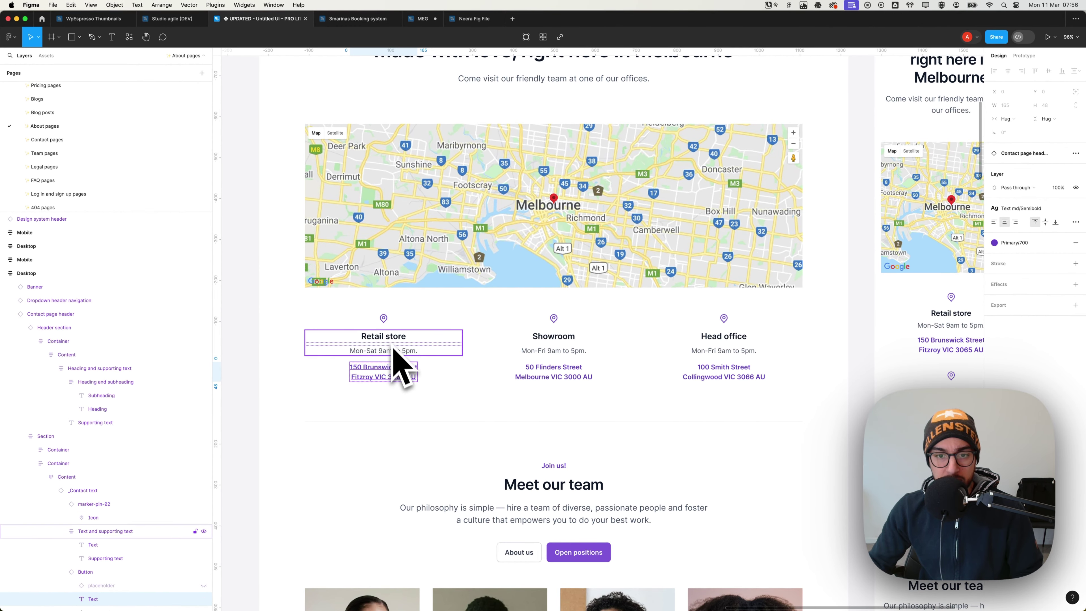
key("super+Tab")
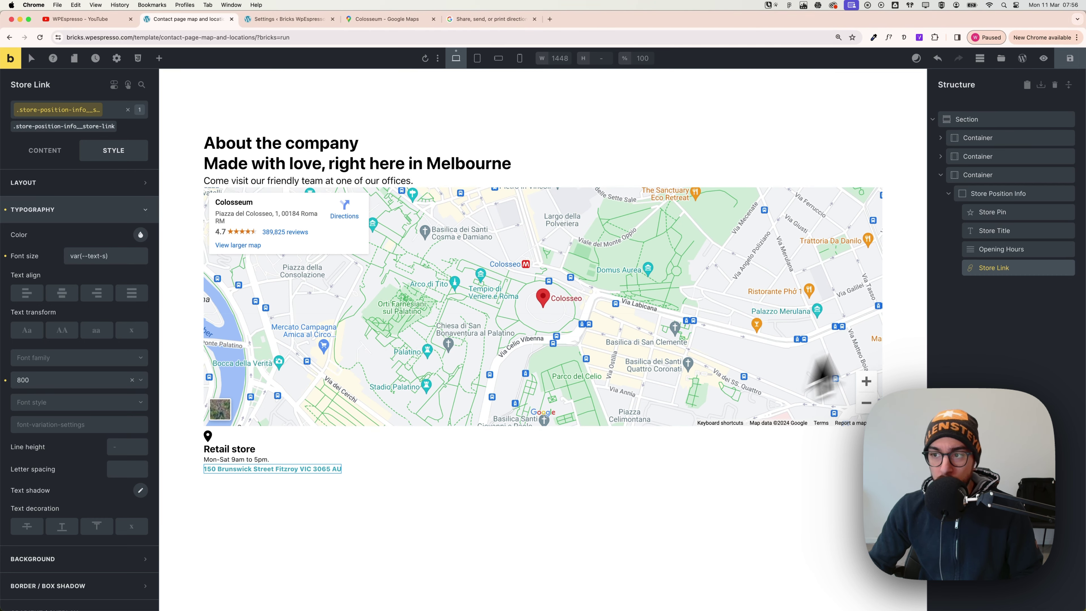
- Set the cross-axis alignment to Center on the Store Position Info block's store-position-info class
left_click(1005, 196)
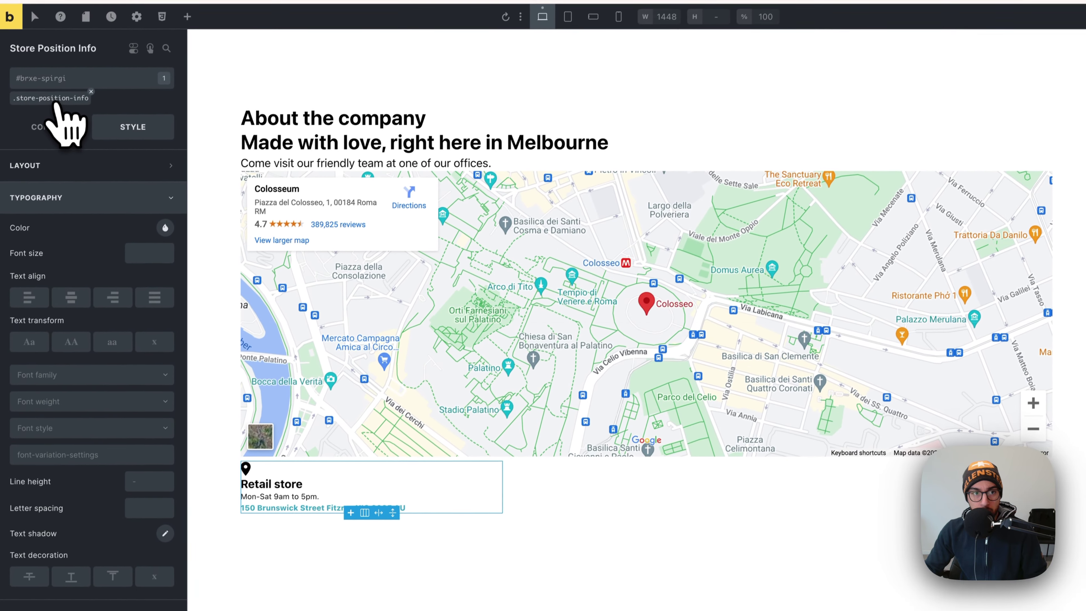
left_click(33, 140)
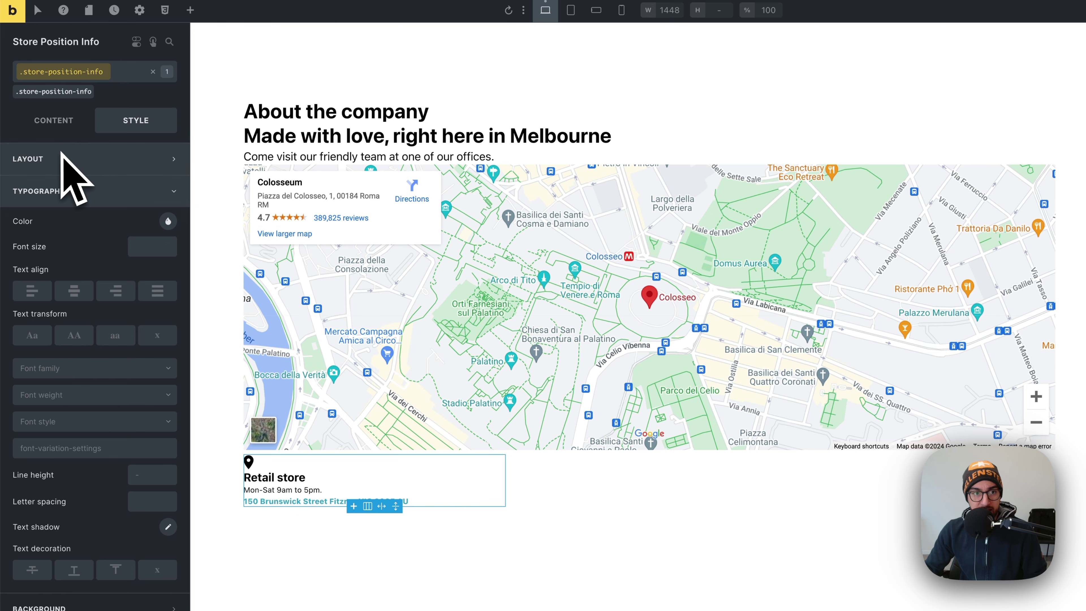
left_click(65, 118)
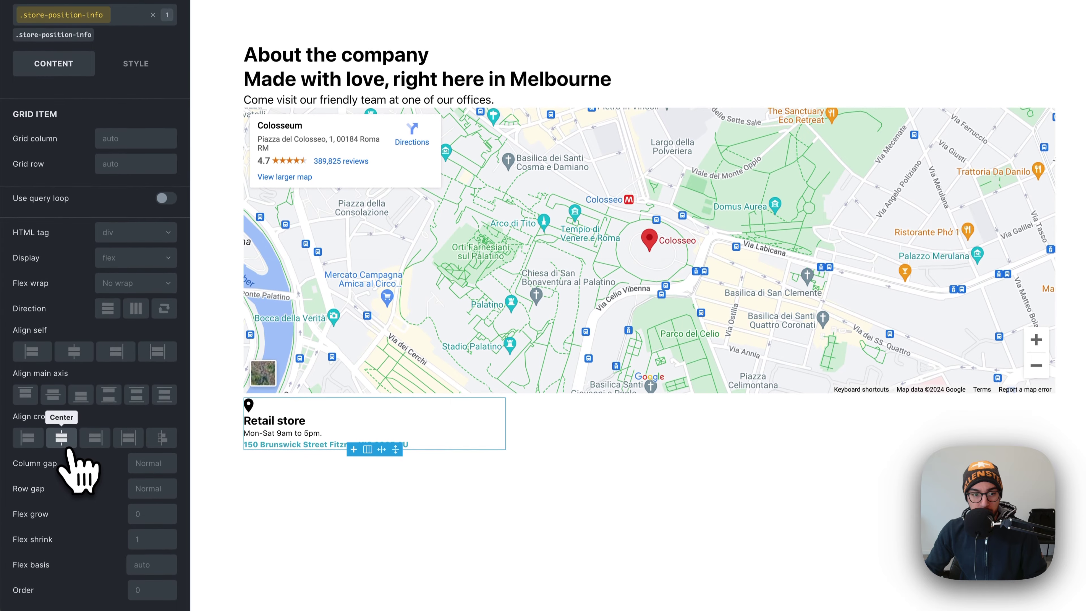
left_click(61, 494)
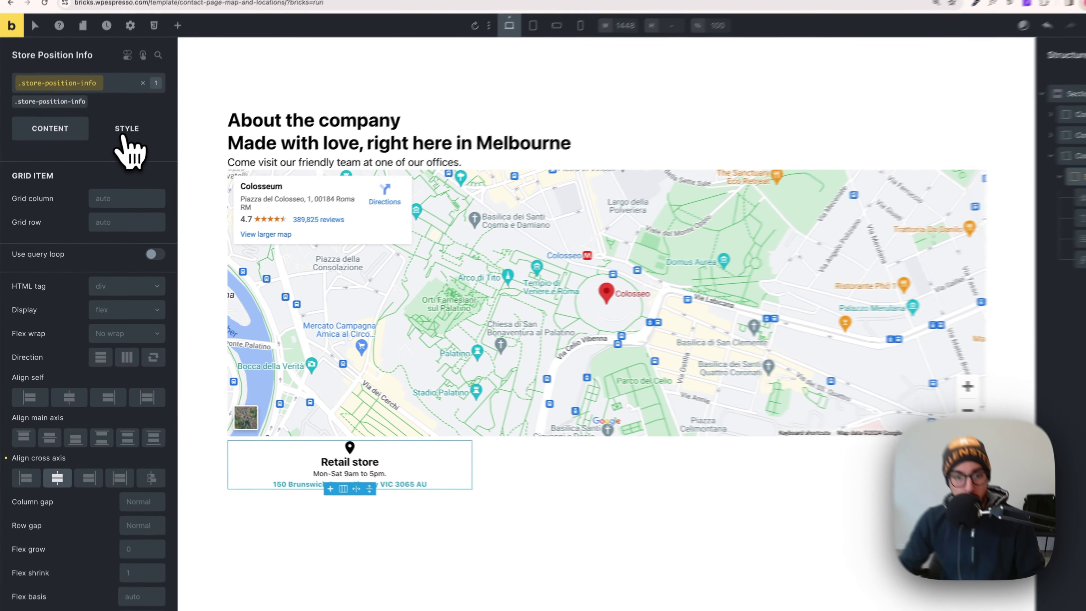
- Set the padding of the store-position-info class to the Automatic.css variable var(--space-s) on all four sides
left_click(124, 133)
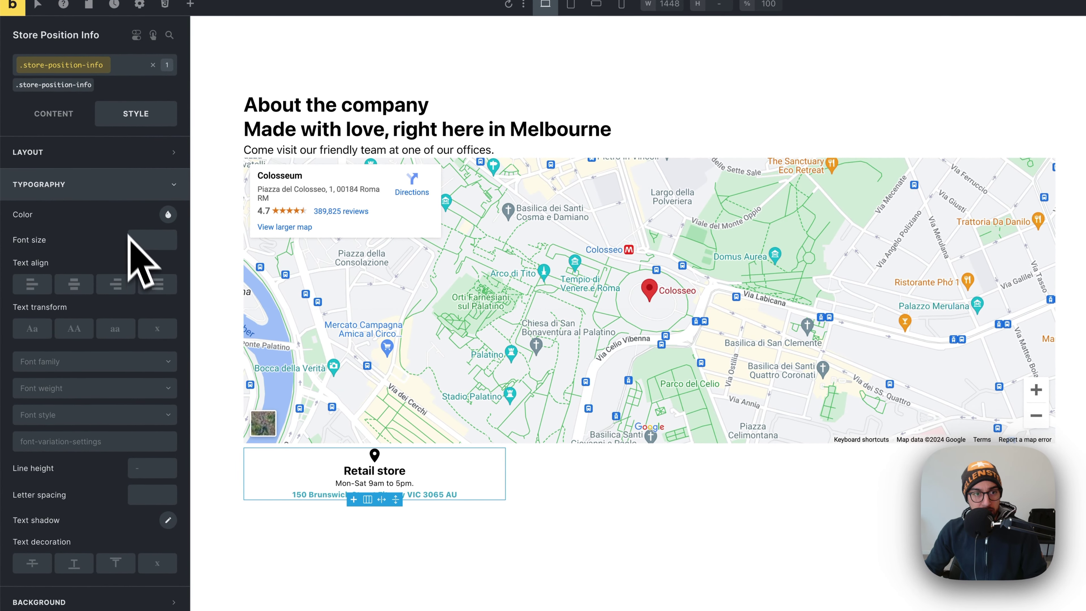
left_click(100, 159)
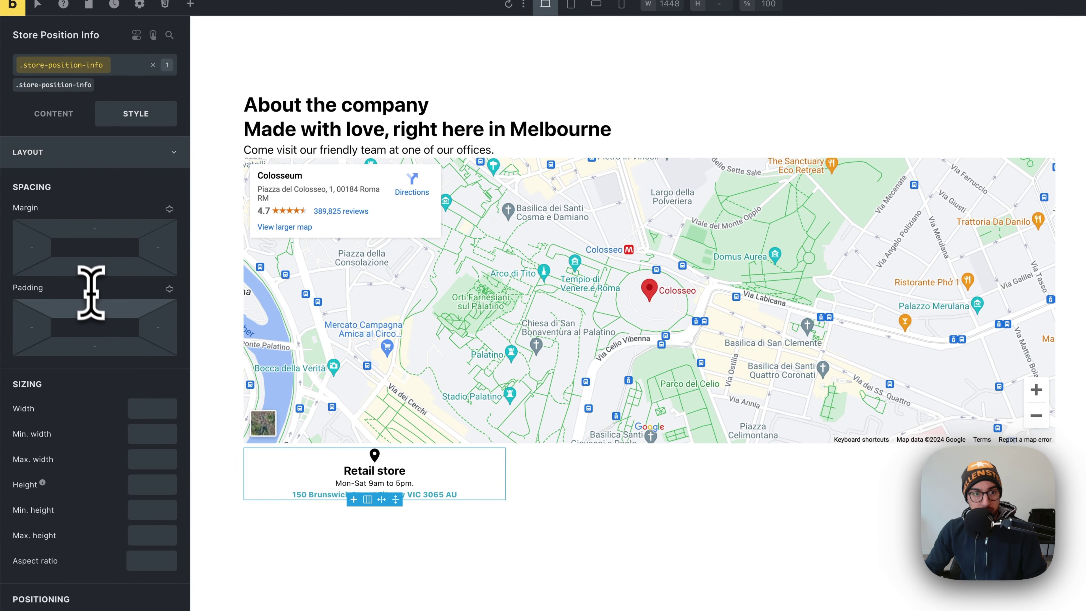
right_click(102, 307)
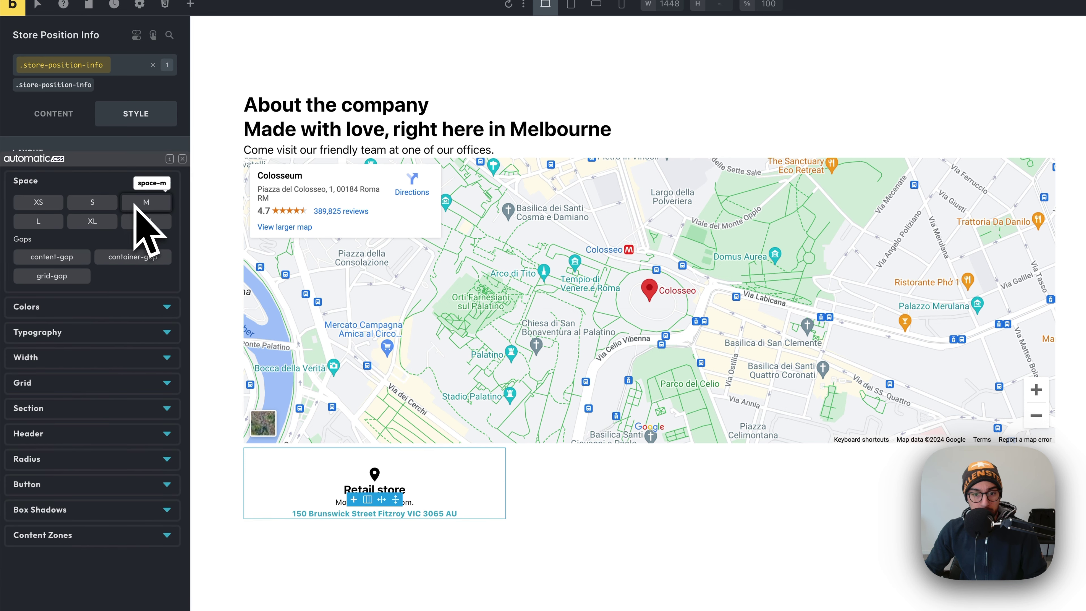
left_click(111, 205)
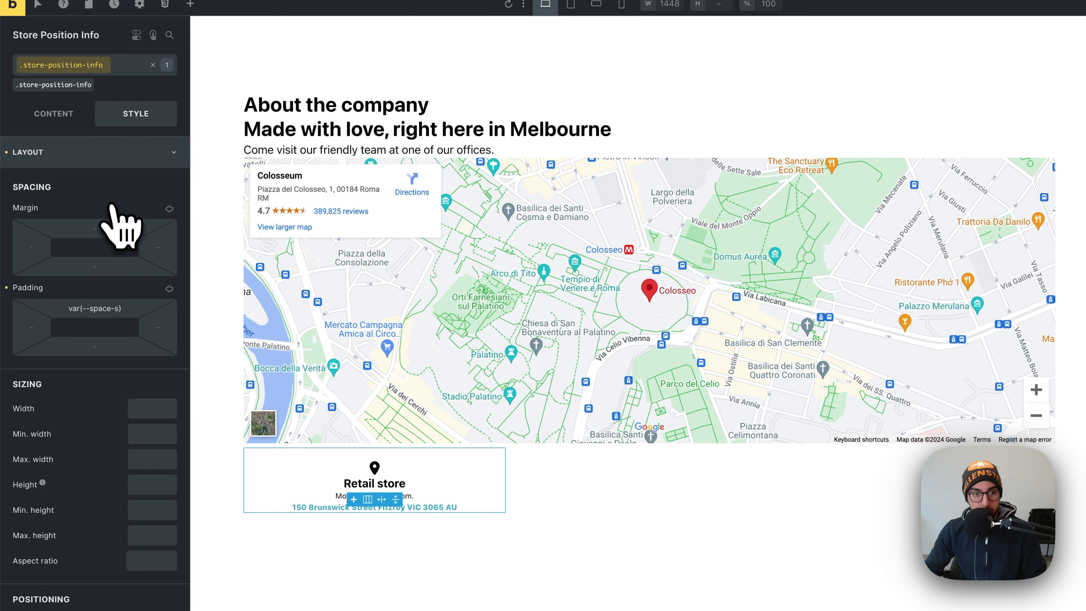
left_click(170, 289)
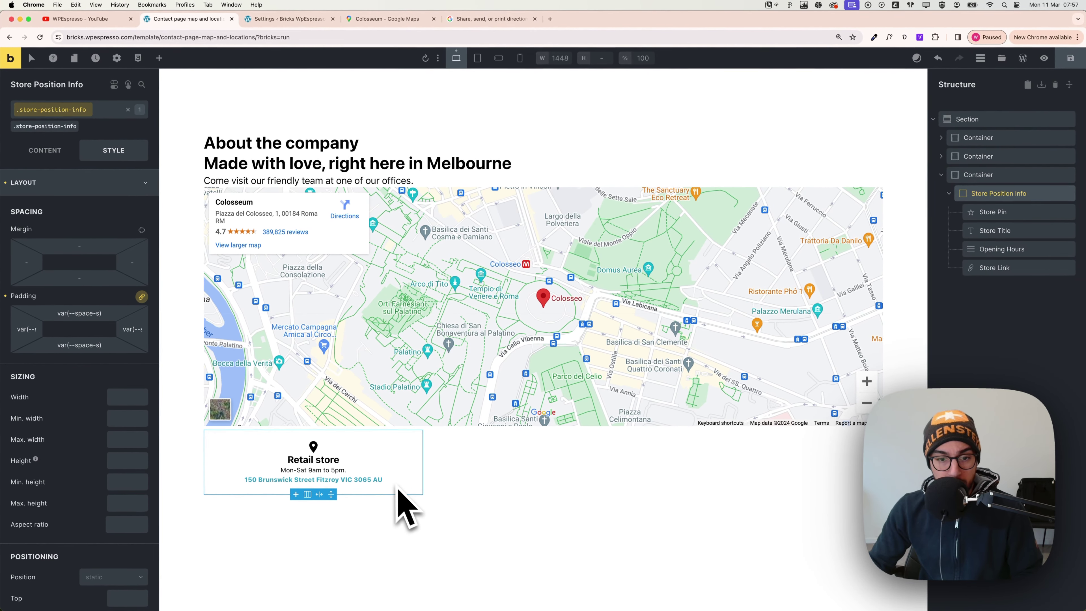
- Set the icon color on the Store Pin's store-position-info__store-pin class to the base Action color from Automatic.css
left_click(315, 447)
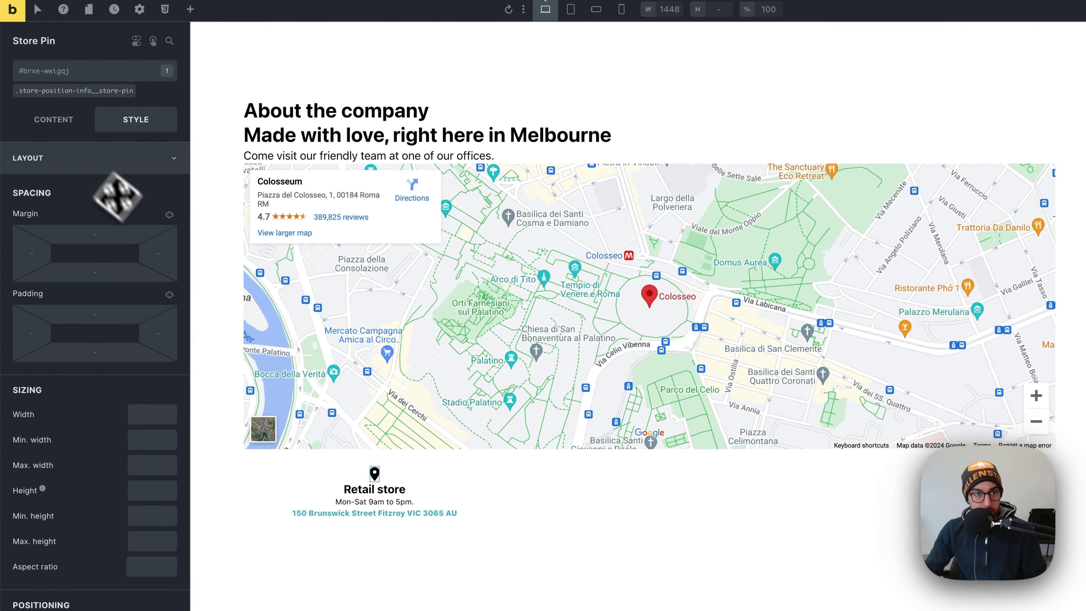
left_click(68, 125)
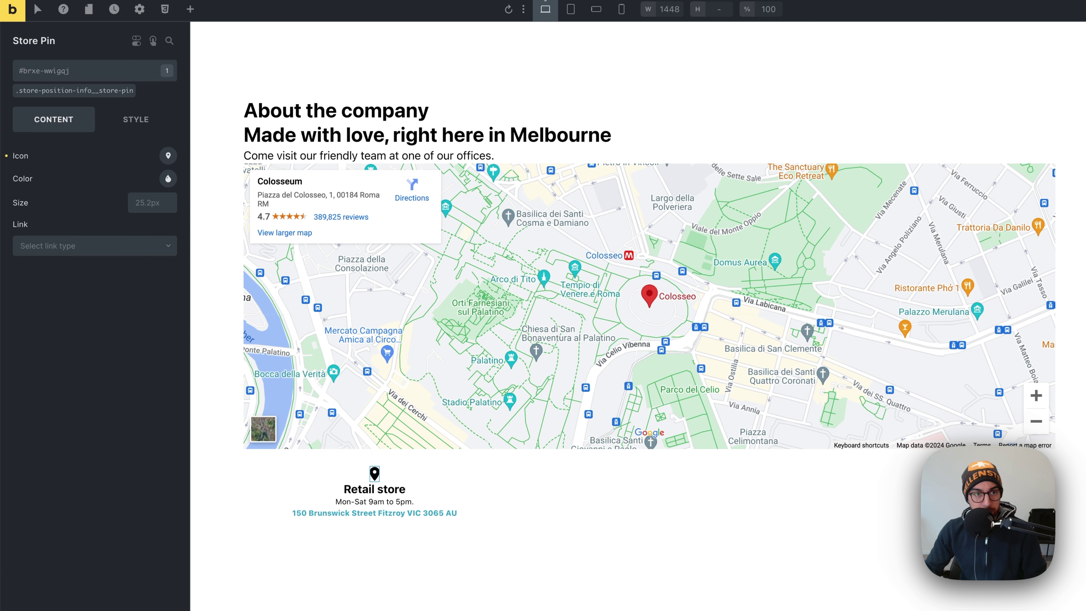
left_click(61, 95)
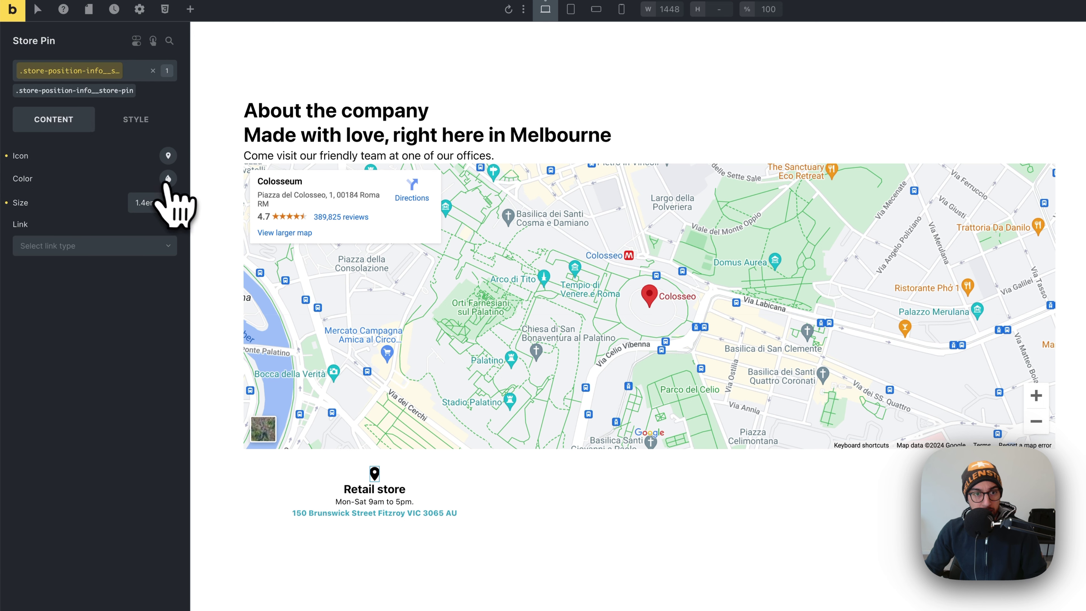
left_click(168, 179)
left_click(148, 218)
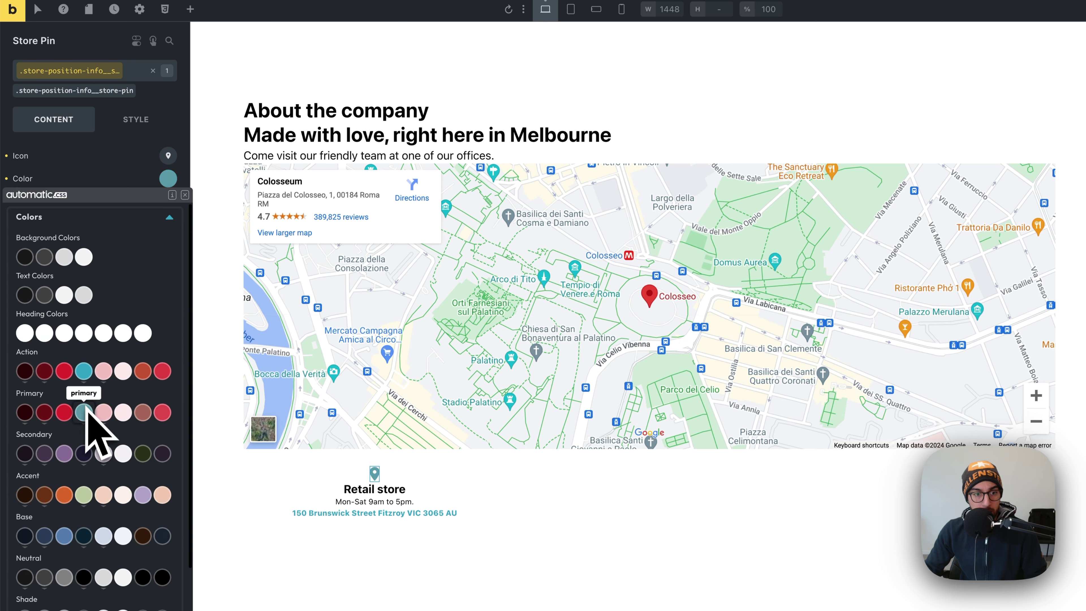
left_click(84, 370)
left_click(122, 206)
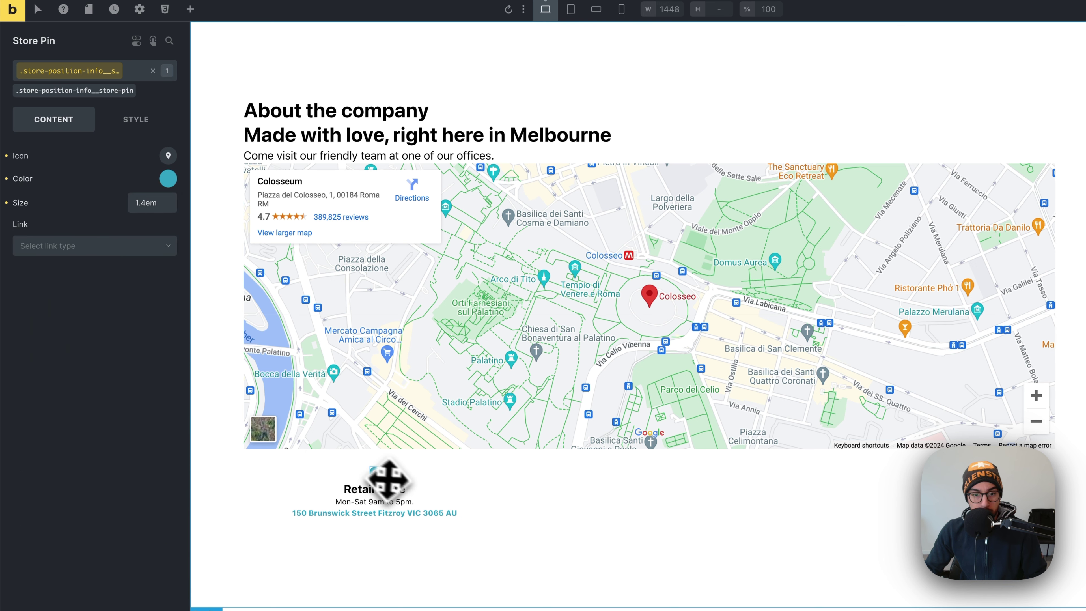
- Compare the Store Link's address wrapping with the Figma design, and open the style settings of its store-position-info__store-link class
left_click(415, 517)
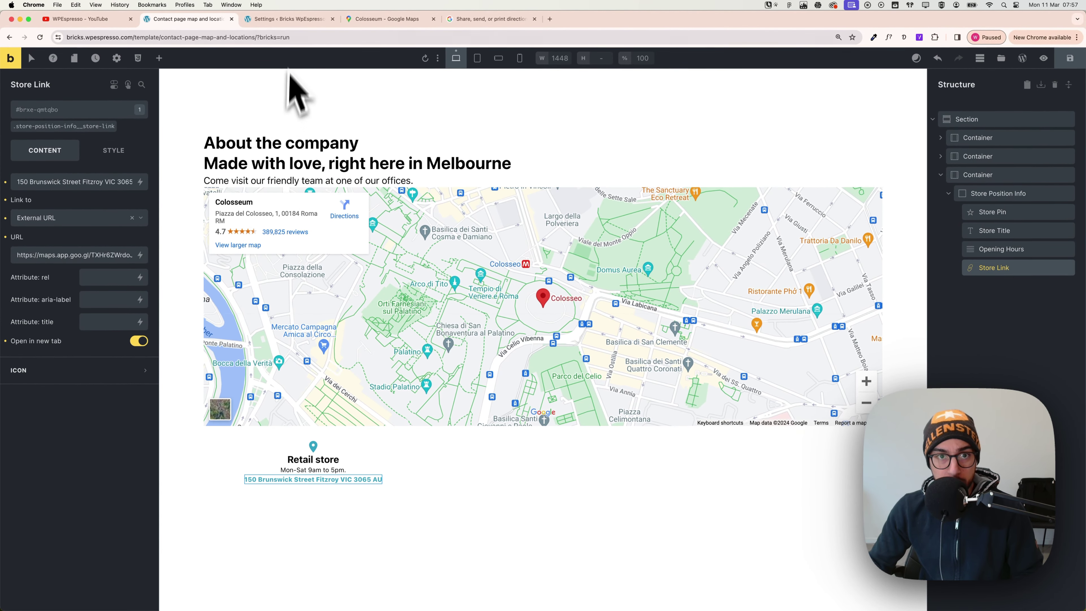
key("super+Tab")
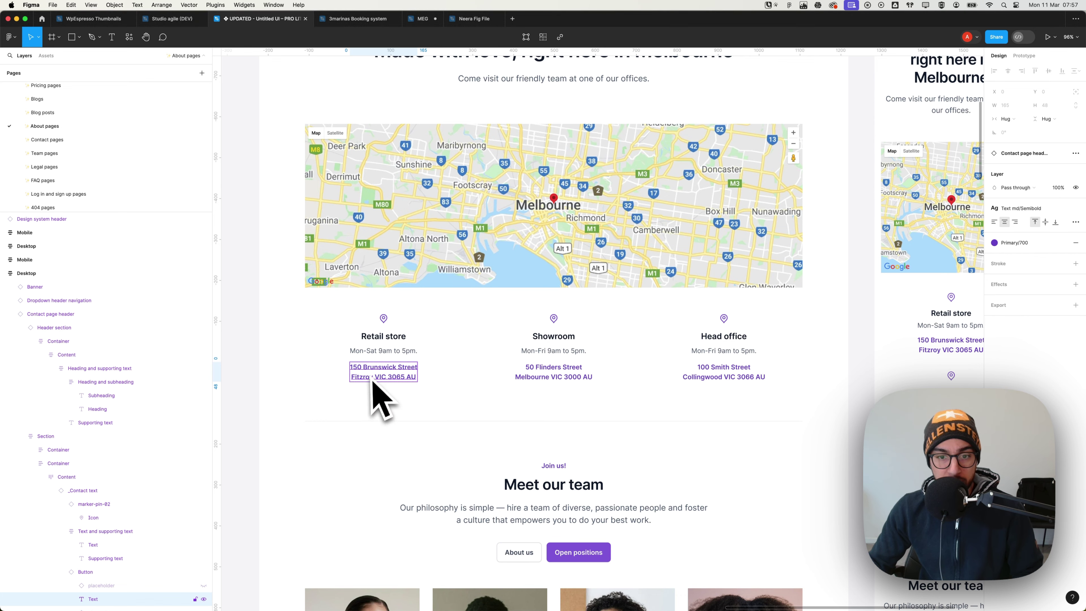
key("super+Tab")
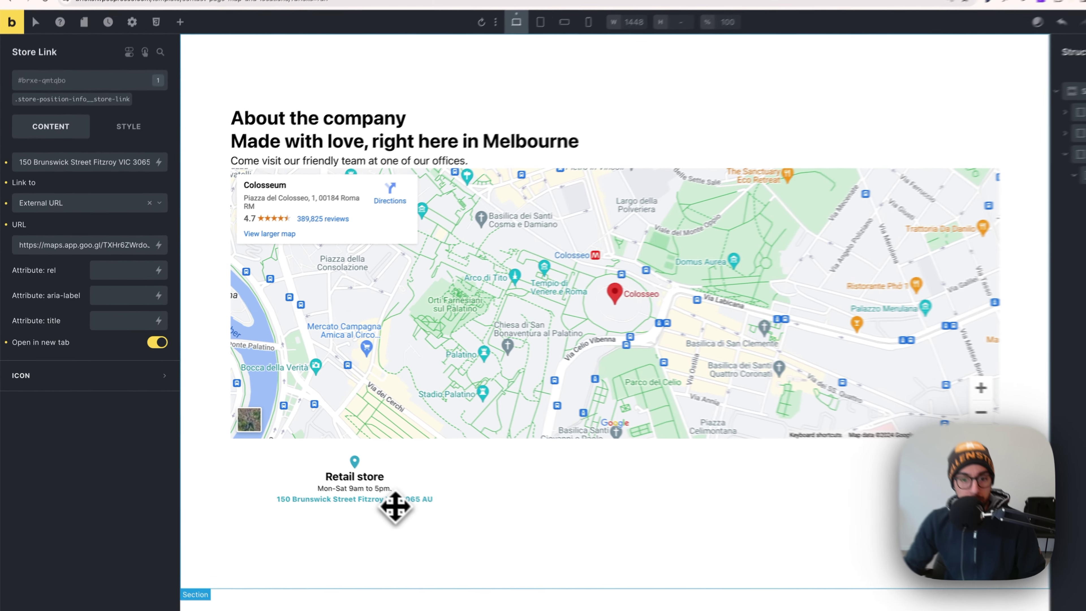
left_click(395, 507)
left_click(395, 507)
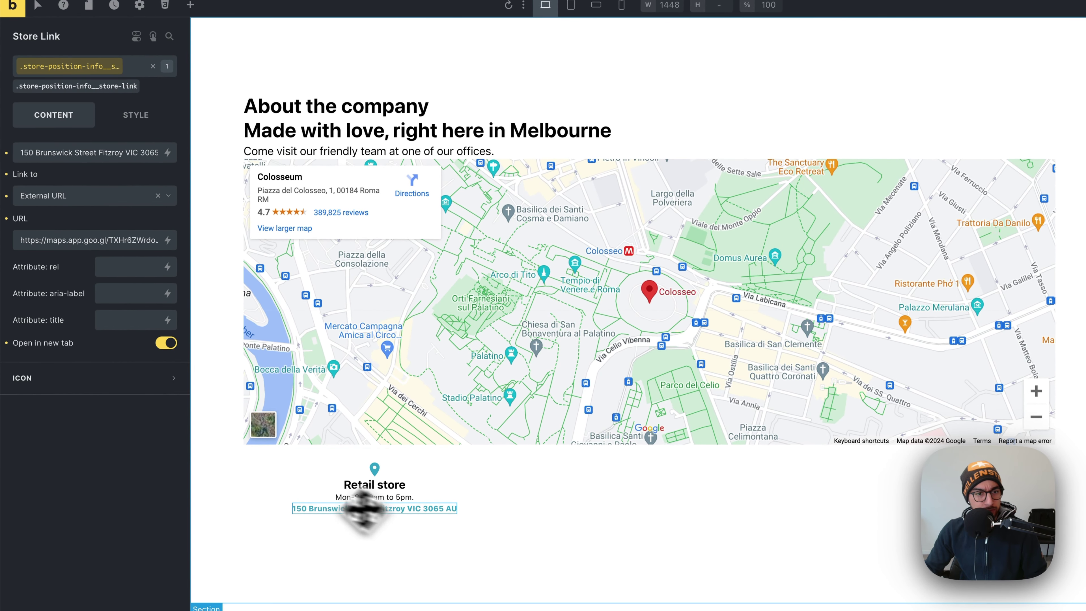
left_click(128, 125)
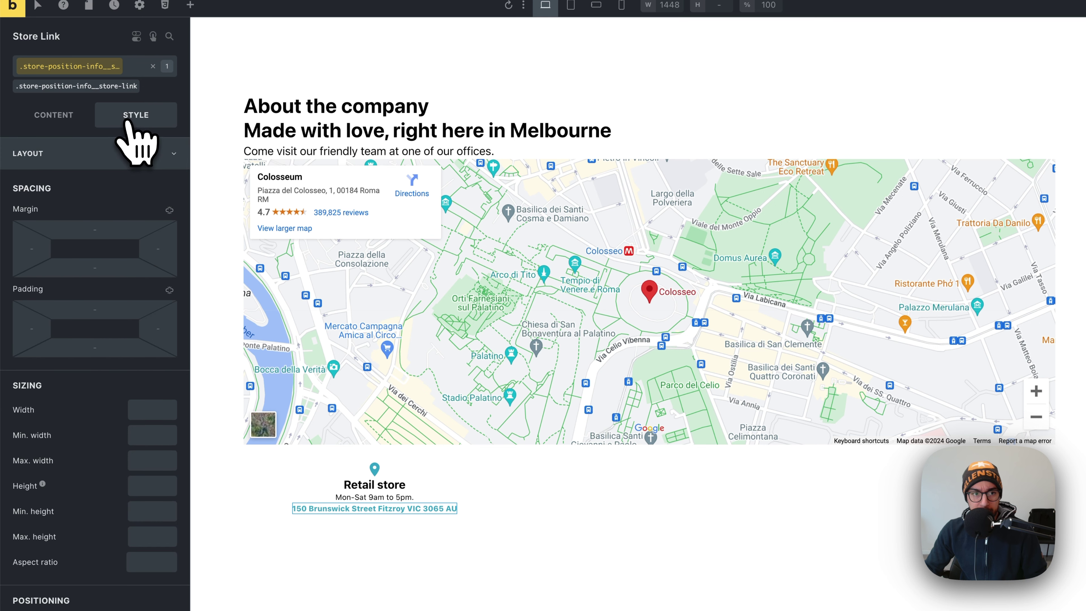
- Try the Automatic.css width presets S and XS on the store-position-info__store-link class
right_click(152, 408)
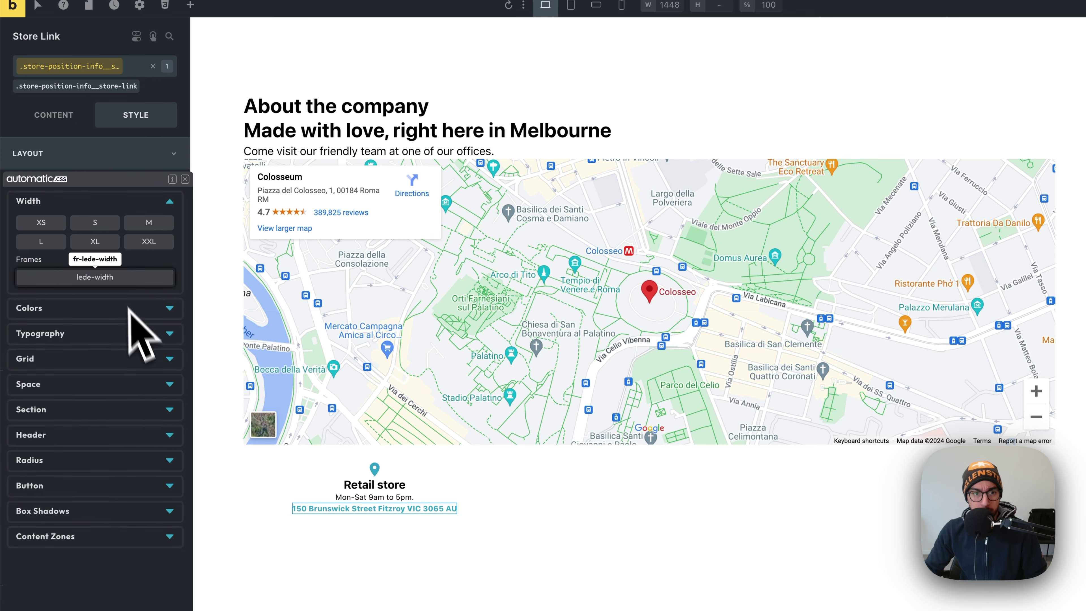
left_click(91, 227)
left_click(54, 223)
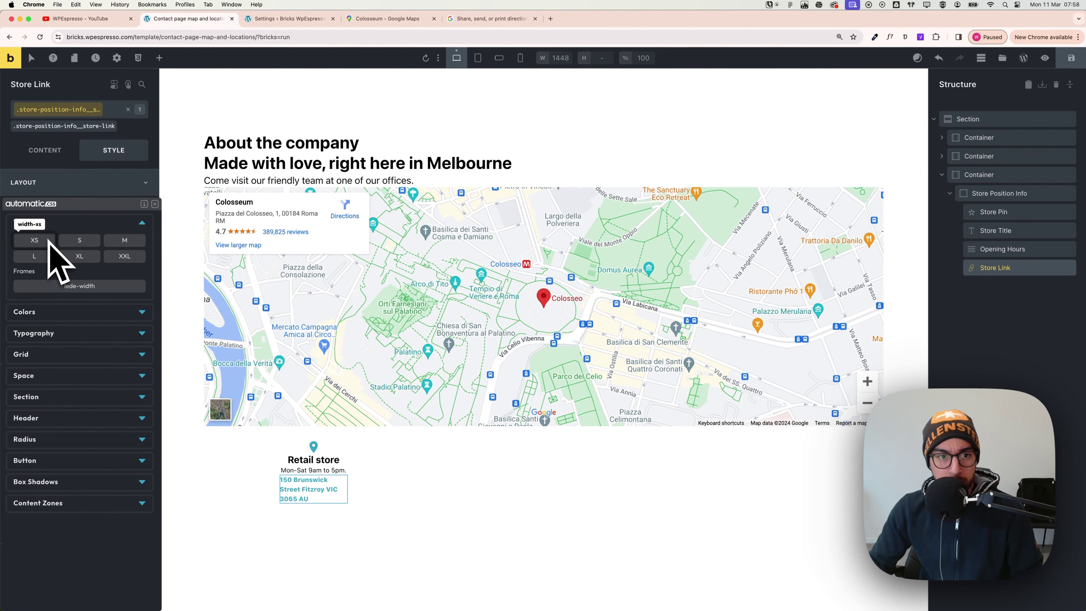
left_click(66, 241)
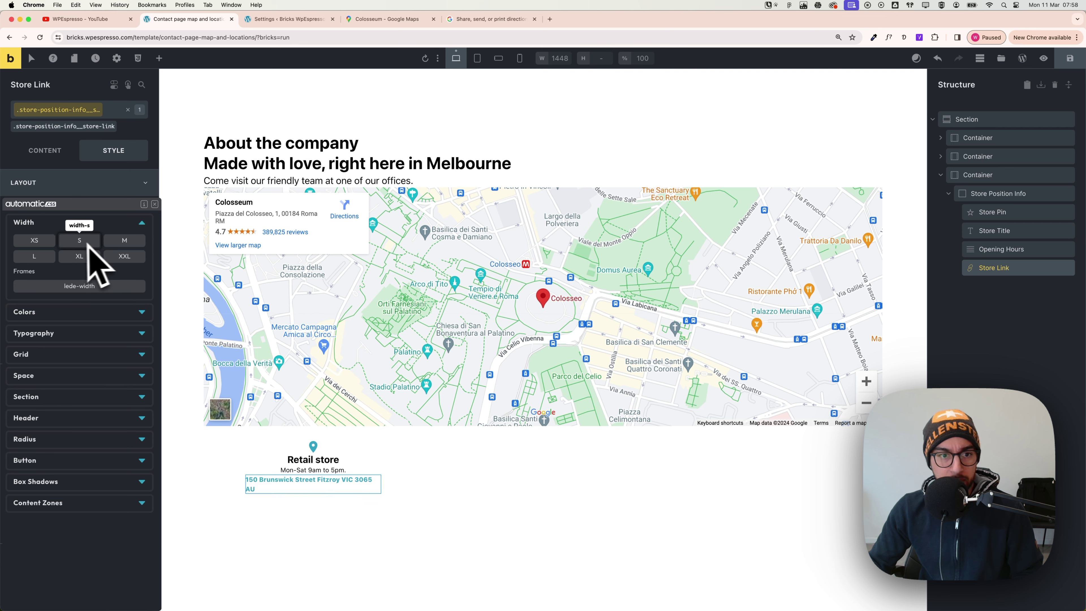
left_click(53, 243)
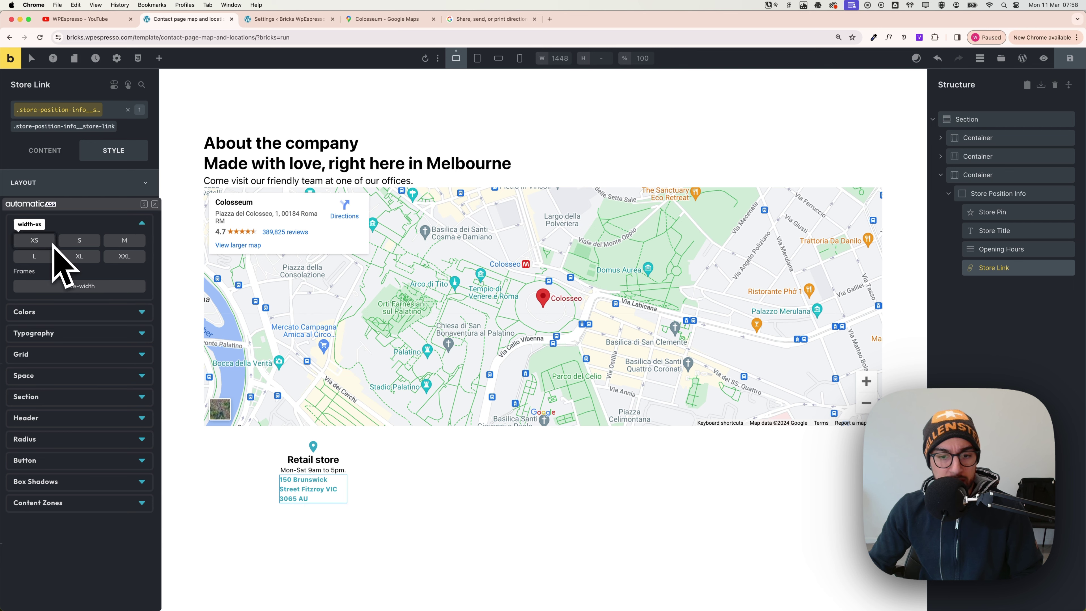
left_click(65, 242)
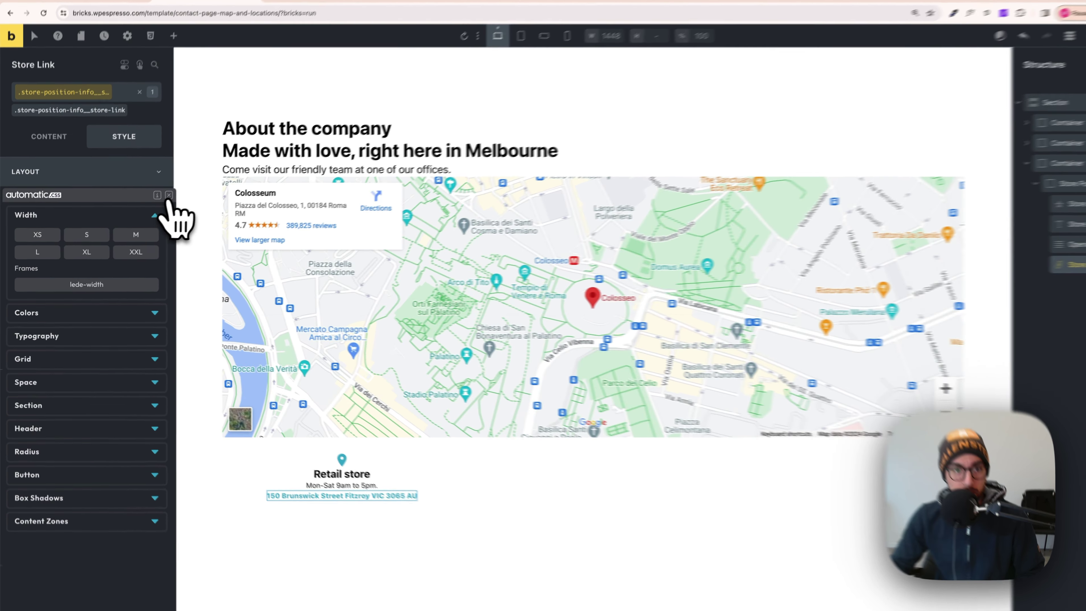
left_click(155, 203)
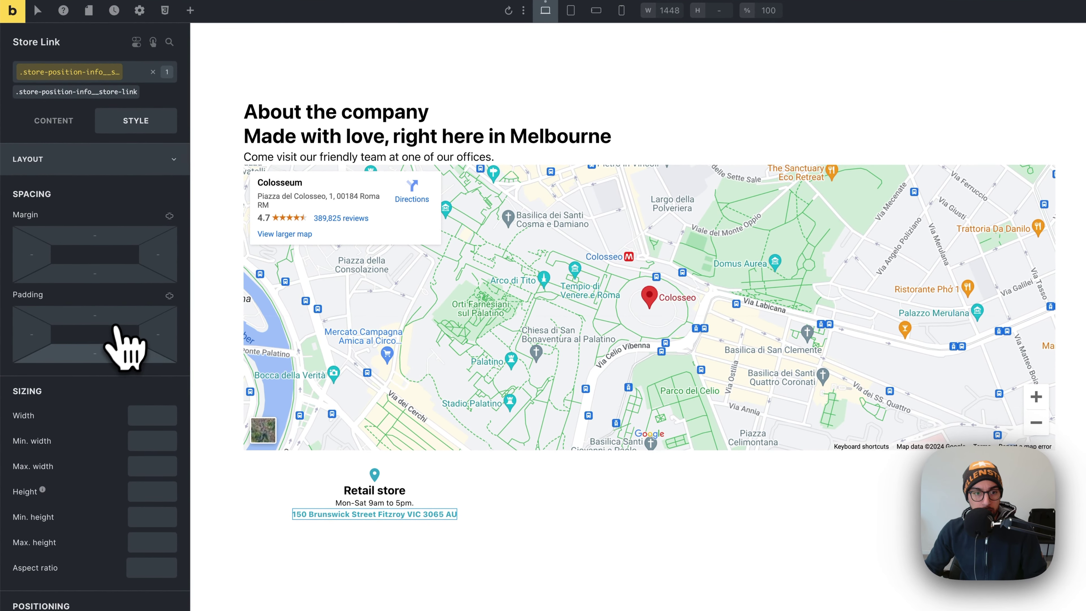
- Set the width of the store-position-info__store-link class to 12em
left_click(153, 415)
type("5em")
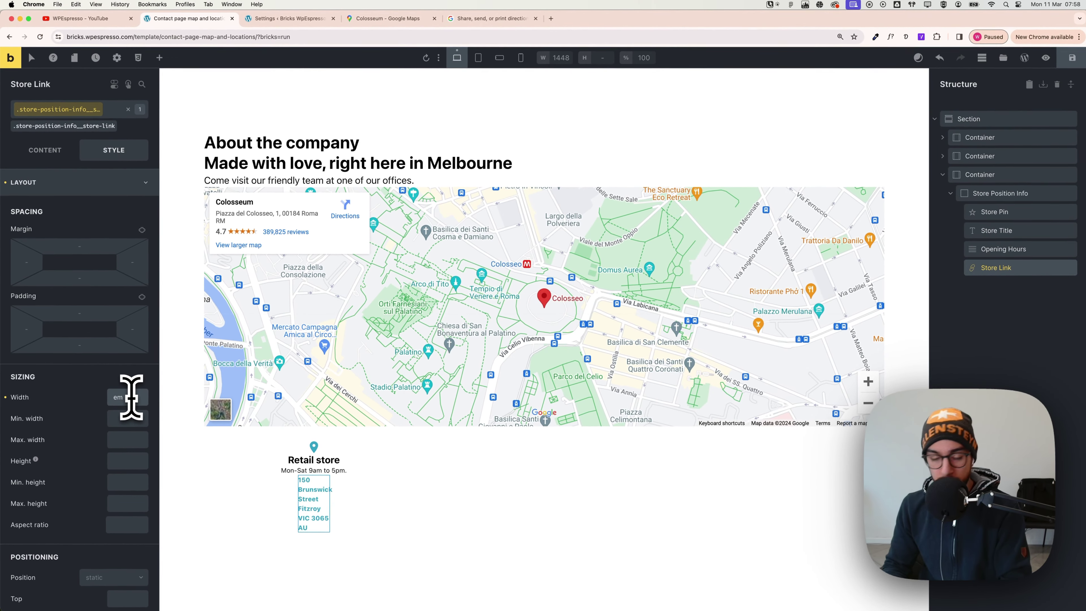
key("BackSpace")
key("BackSpace")
key("BackSpace")
type("10em")
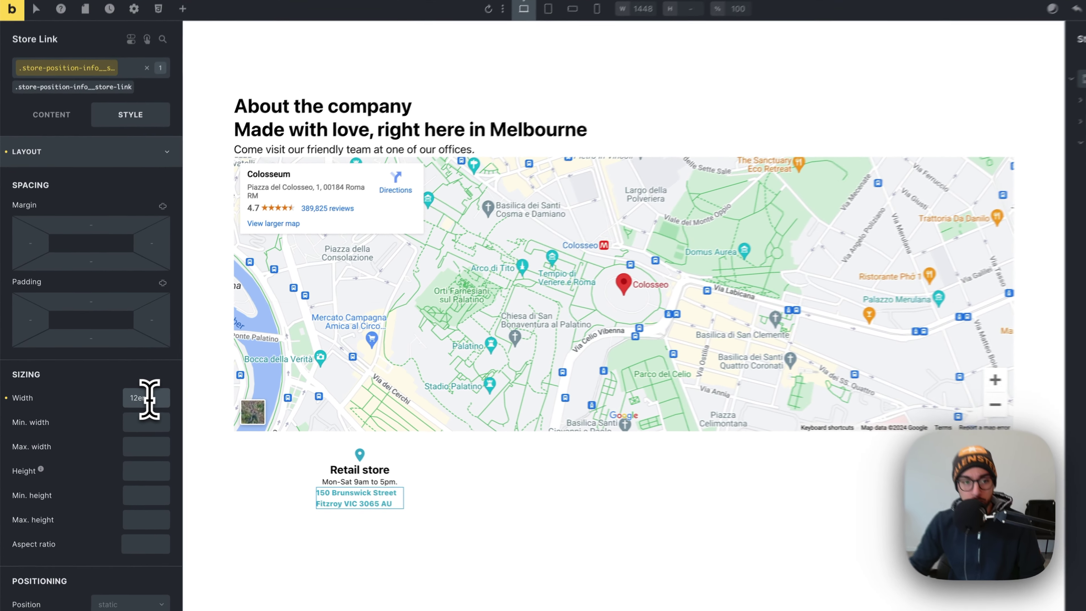
double_click(122, 396)
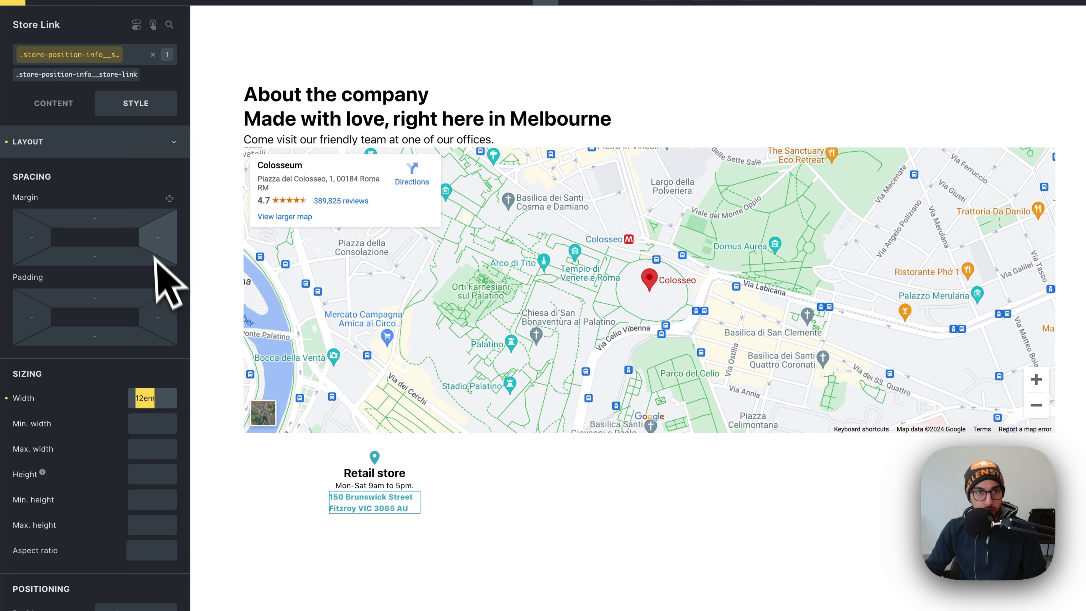
- Center-align the text of the Store Link, Opening Hours and Store Title through their store-position-info element classes
left_click(84, 150)
left_click(81, 171)
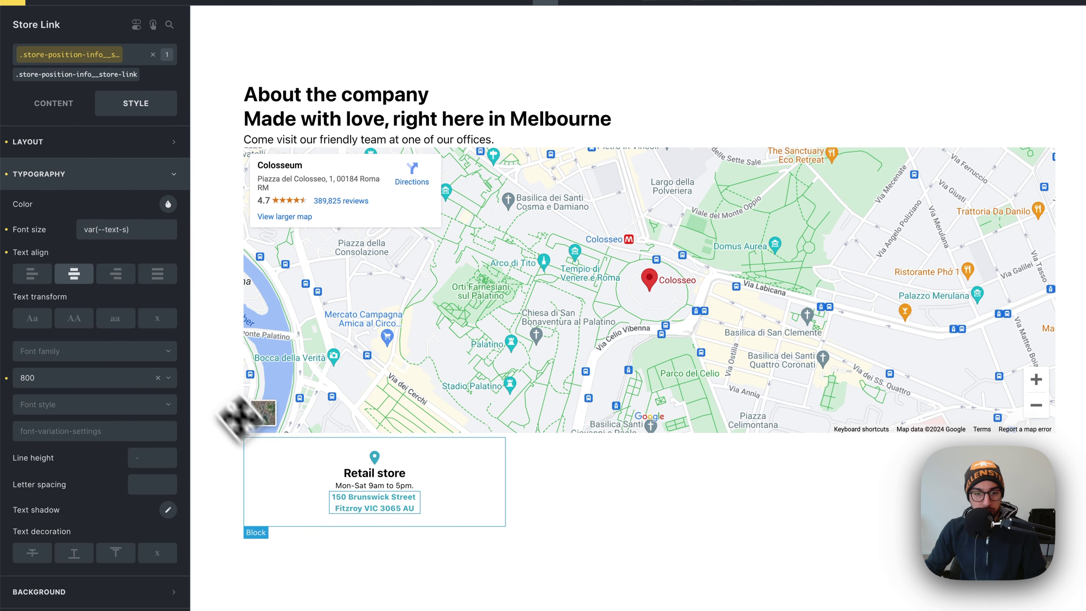
left_click(379, 491)
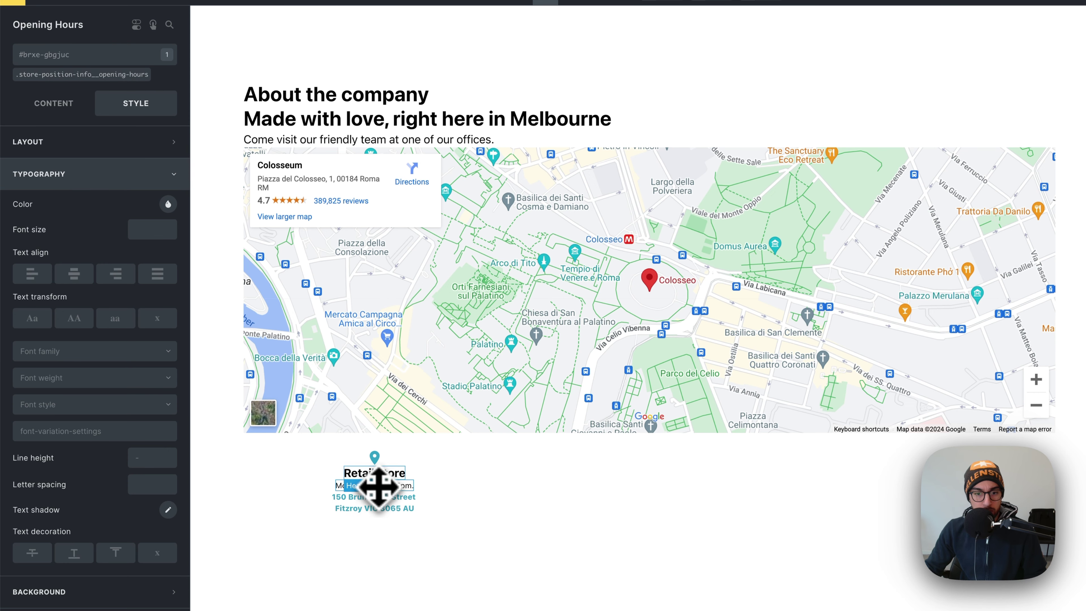
left_click(81, 75)
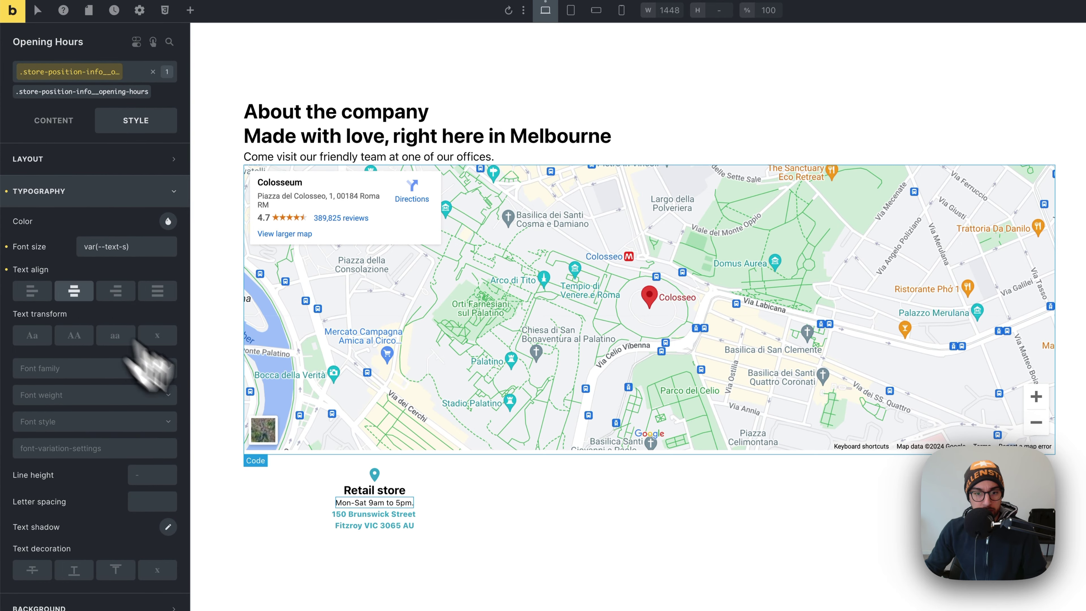
left_click(358, 492)
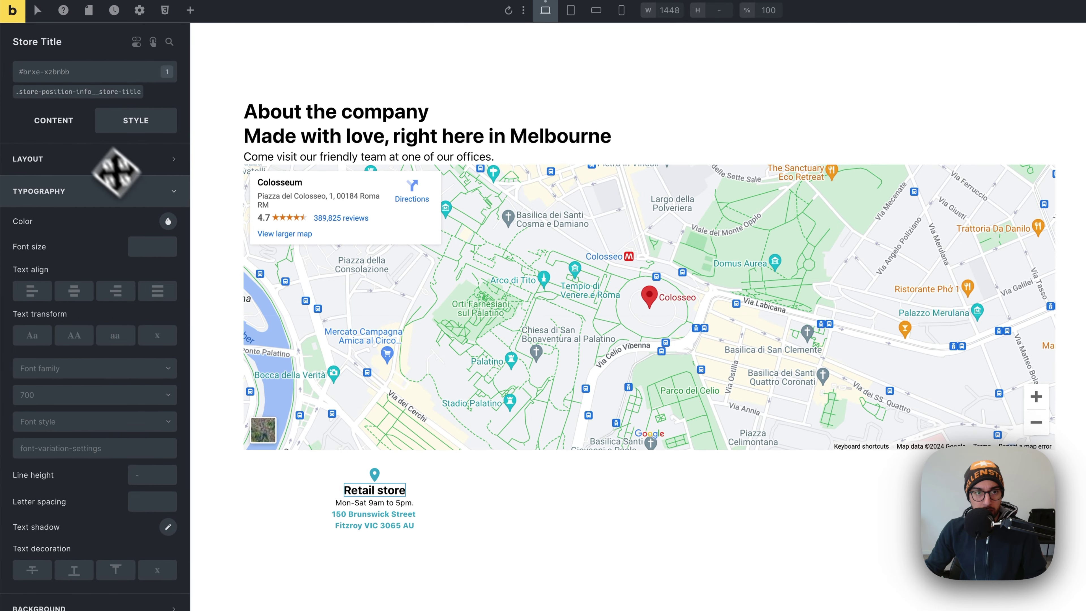
left_click(77, 91)
left_click(76, 291)
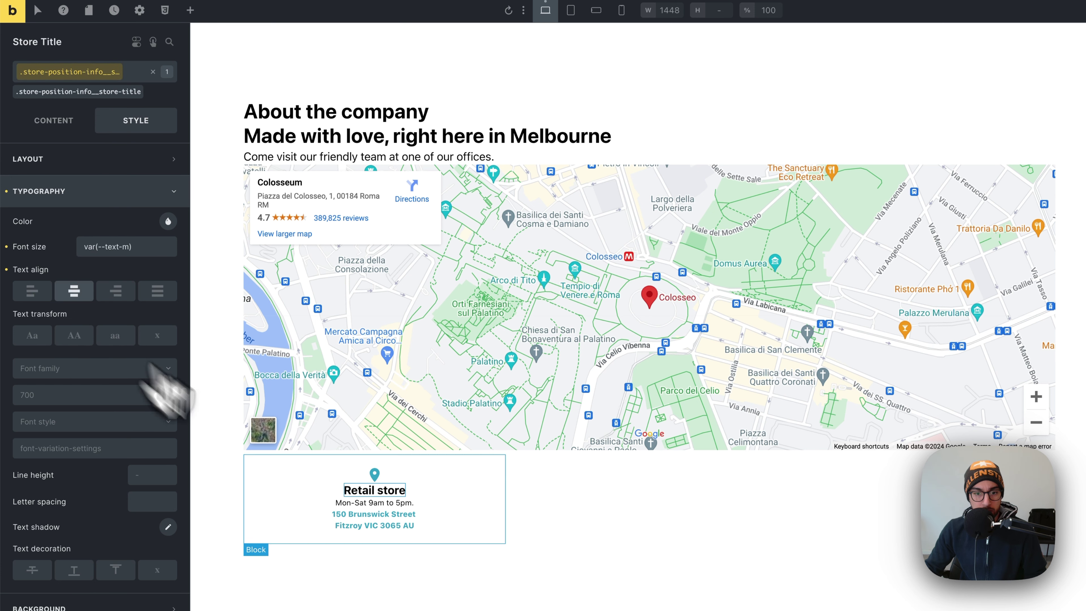
- Inspect in the Figma design how the Retail store title, opening hours and address are grouped and spaced
left_click(425, 505)
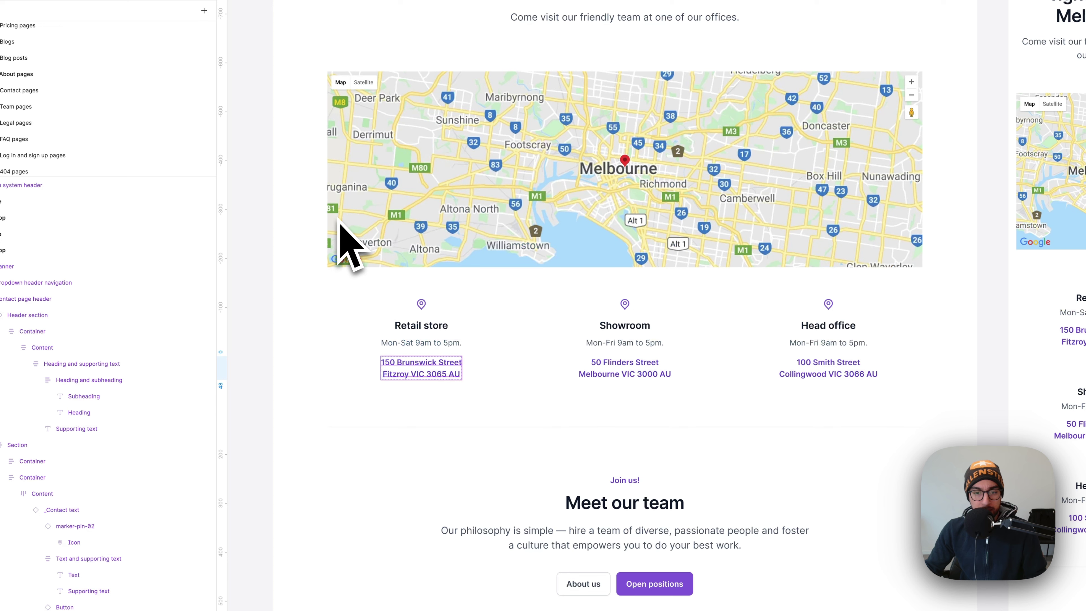
left_click(448, 340)
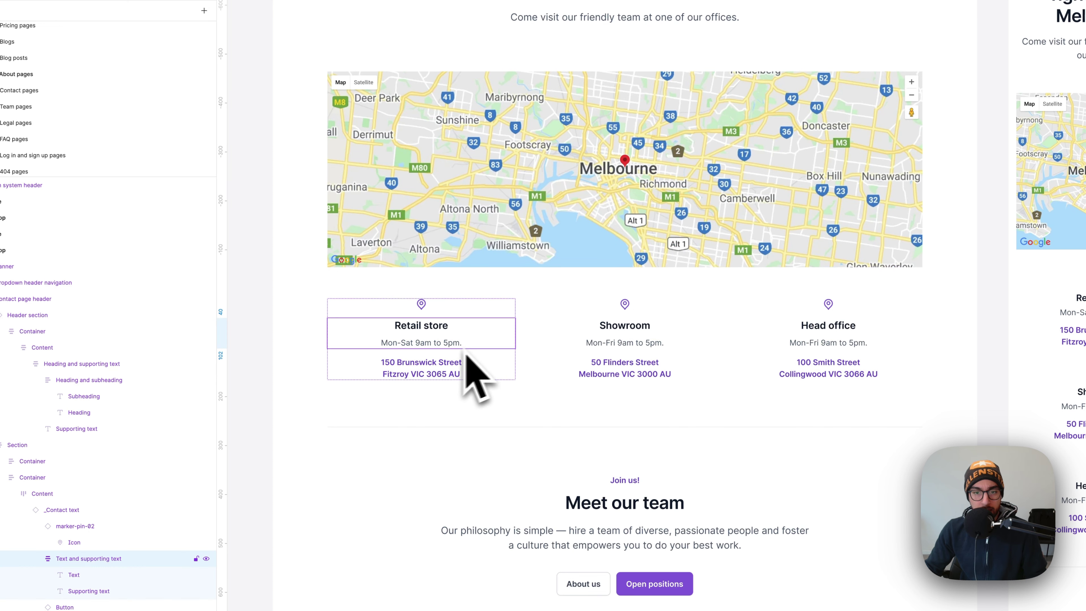
left_click(439, 362)
key("Escape")
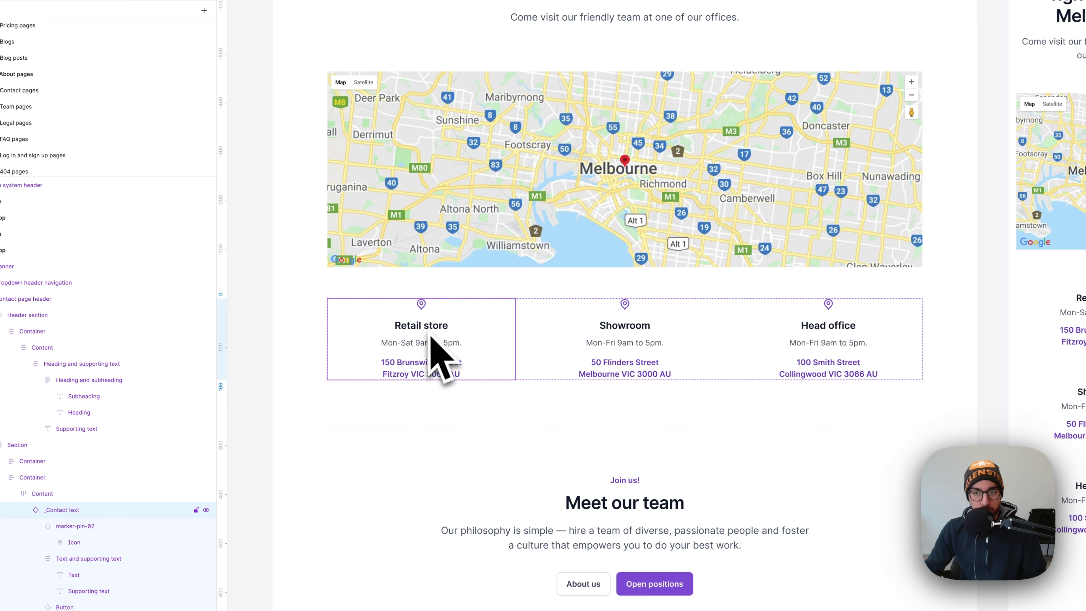
left_click(444, 373)
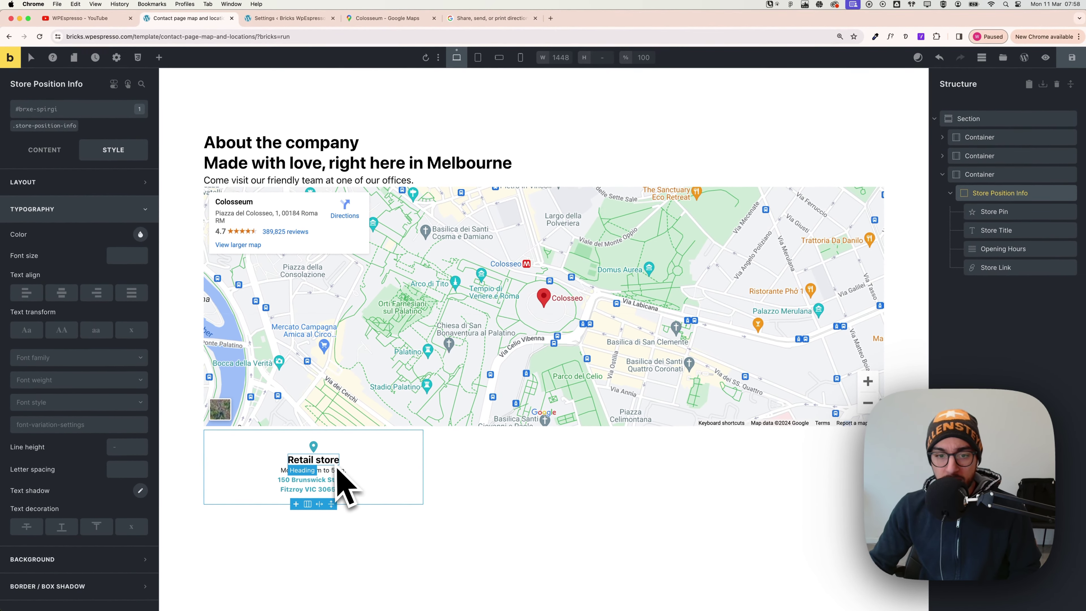
- In Bricks, wrap the Store Title in a div labelled "text wrapper" and move Opening Hours into it below the title
left_click(995, 228)
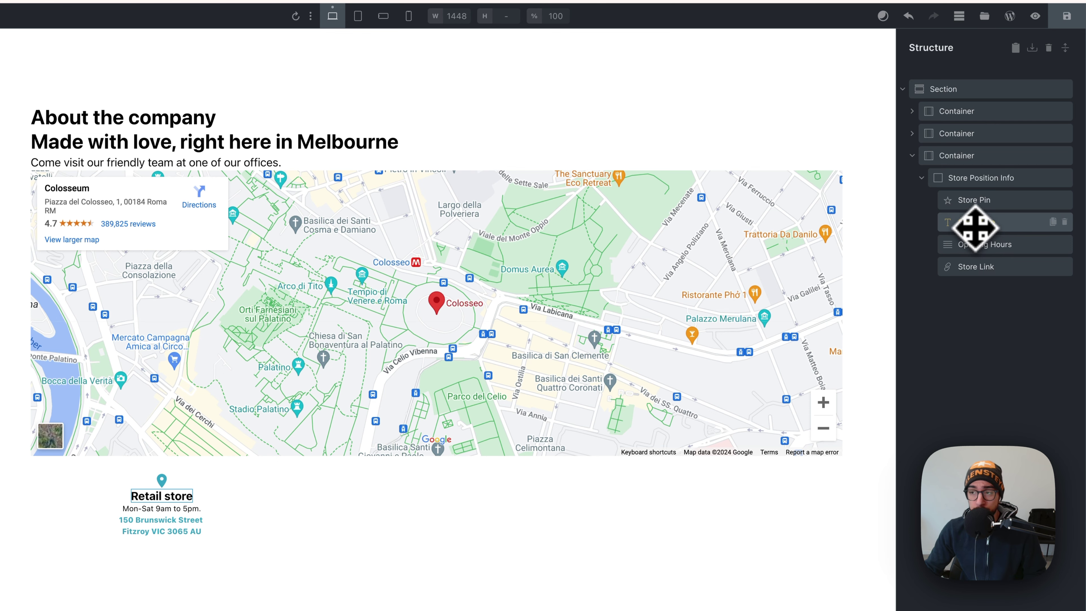
right_click(975, 226)
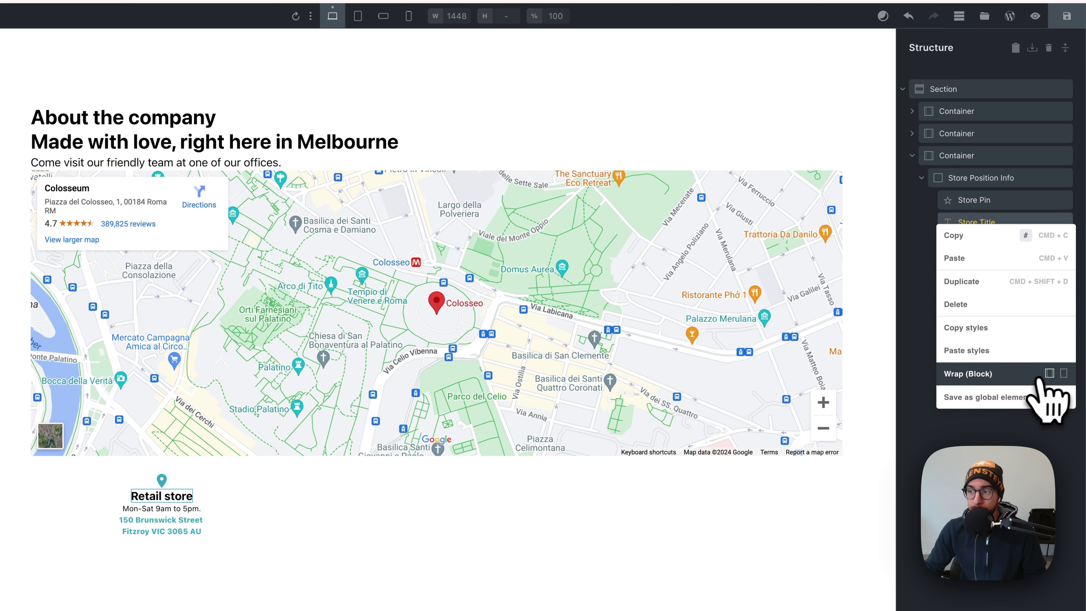
left_click(1063, 375)
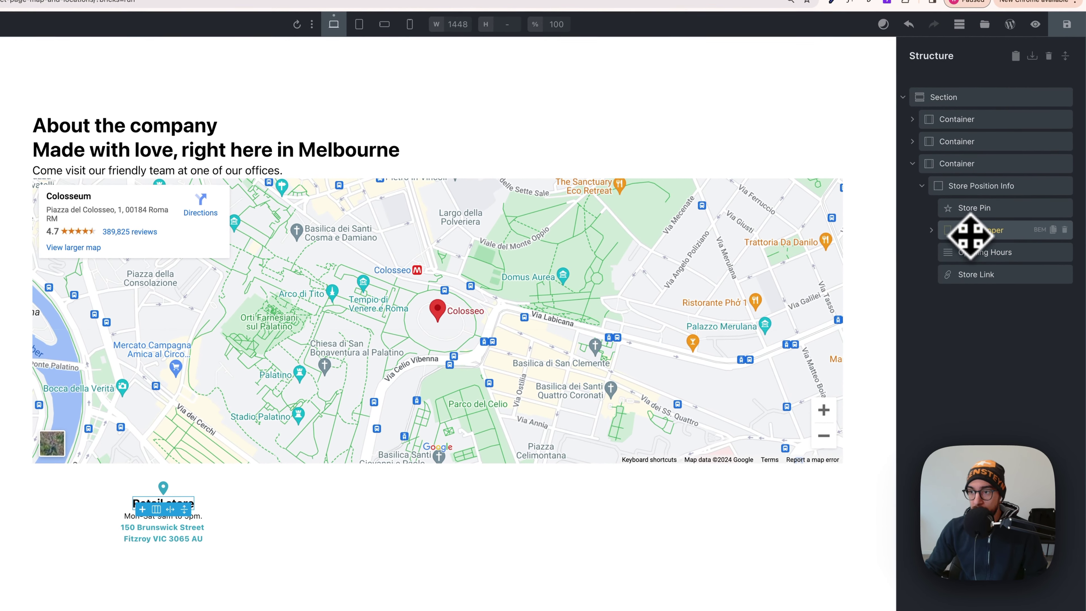
left_click(931, 229)
left_click_drag(970, 252, 976, 268)
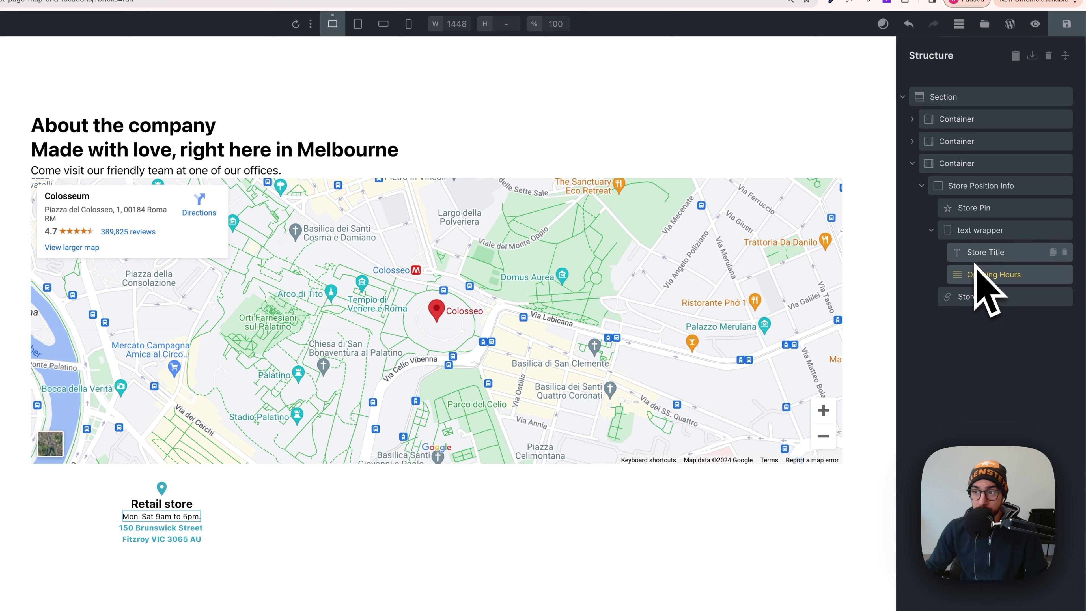
left_click(931, 230)
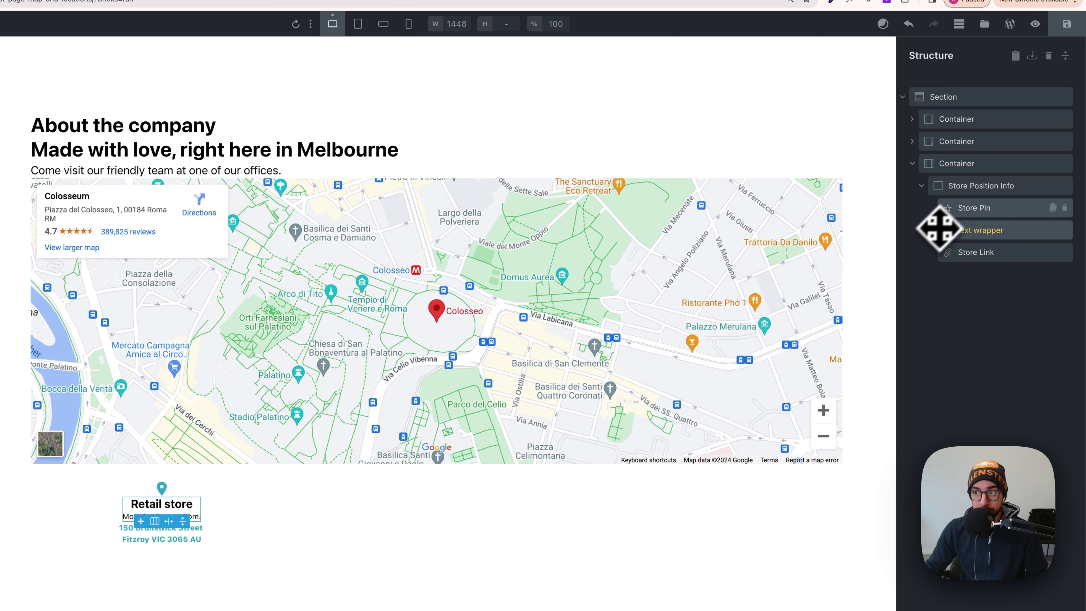
- Apply BEM classes to Store Position Info and its children in Rename Classes mode, including store-position-info__text-wrapper
left_click(963, 194)
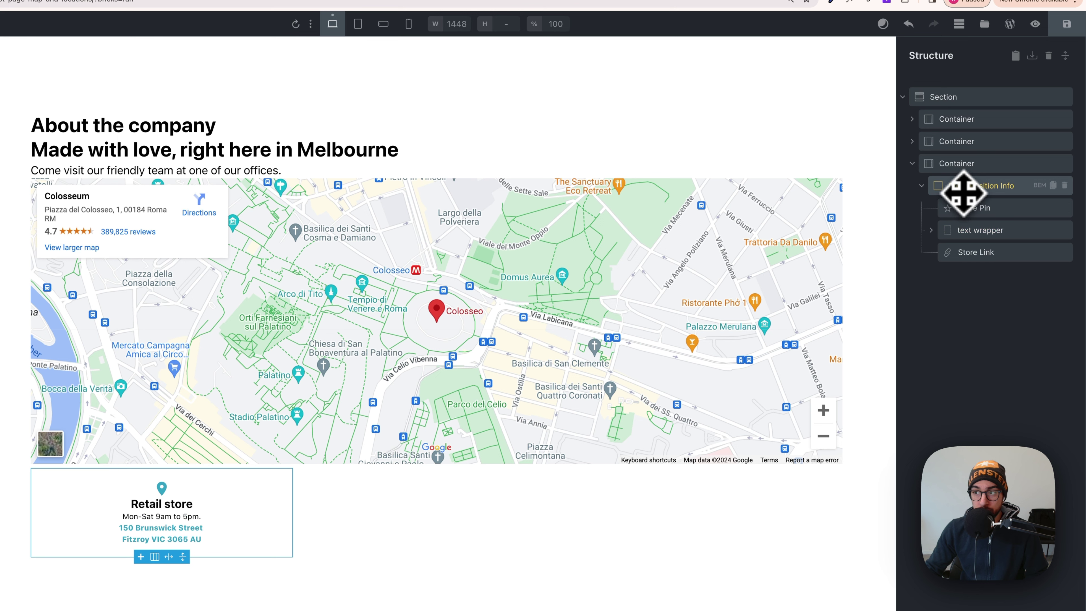
left_click(1040, 185)
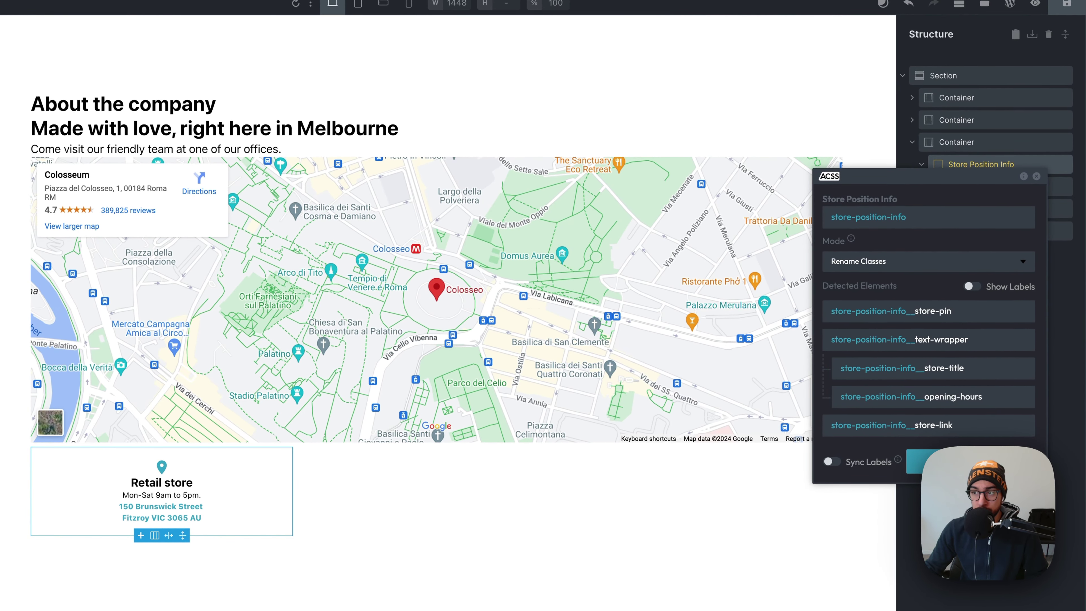
left_click(936, 462)
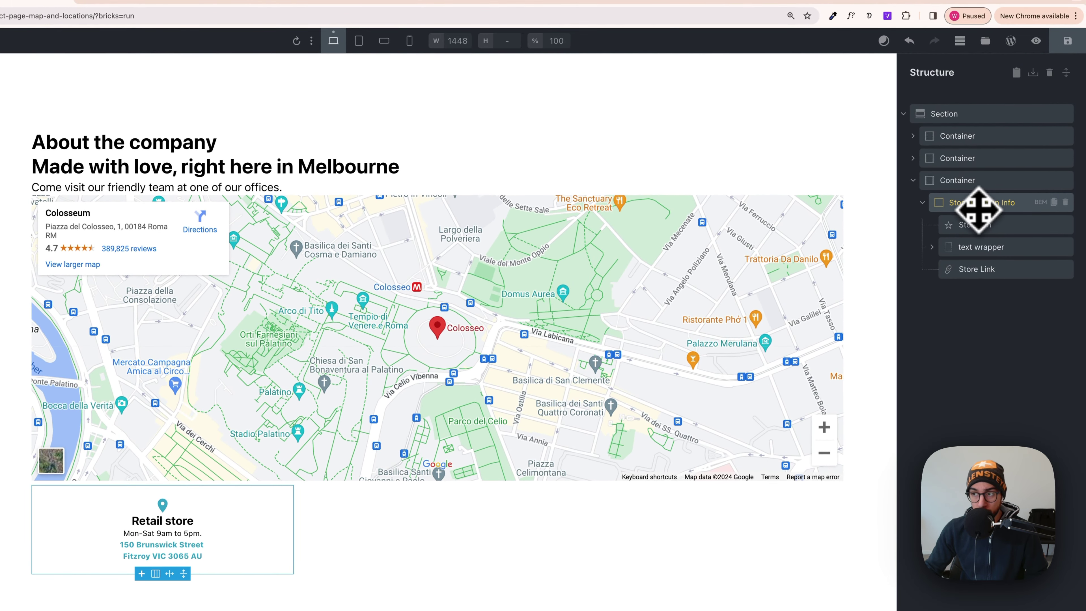
- Set the row gap of the store-position-info class to the Automatic.css XS space, and collapse Store Position Info in the structure
left_click(978, 209)
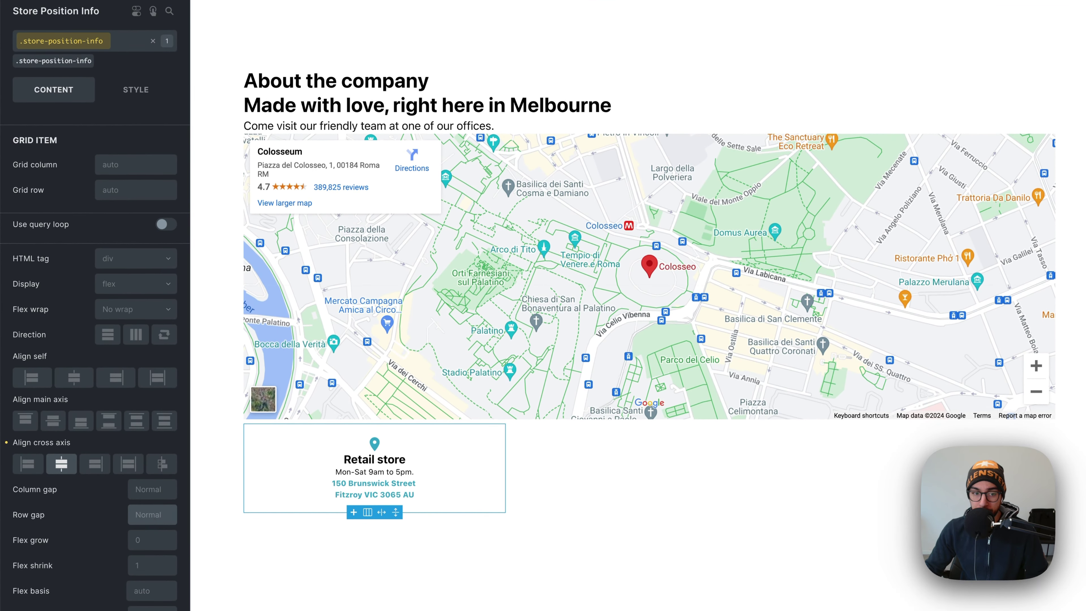
right_click(149, 541)
left_click(64, 183)
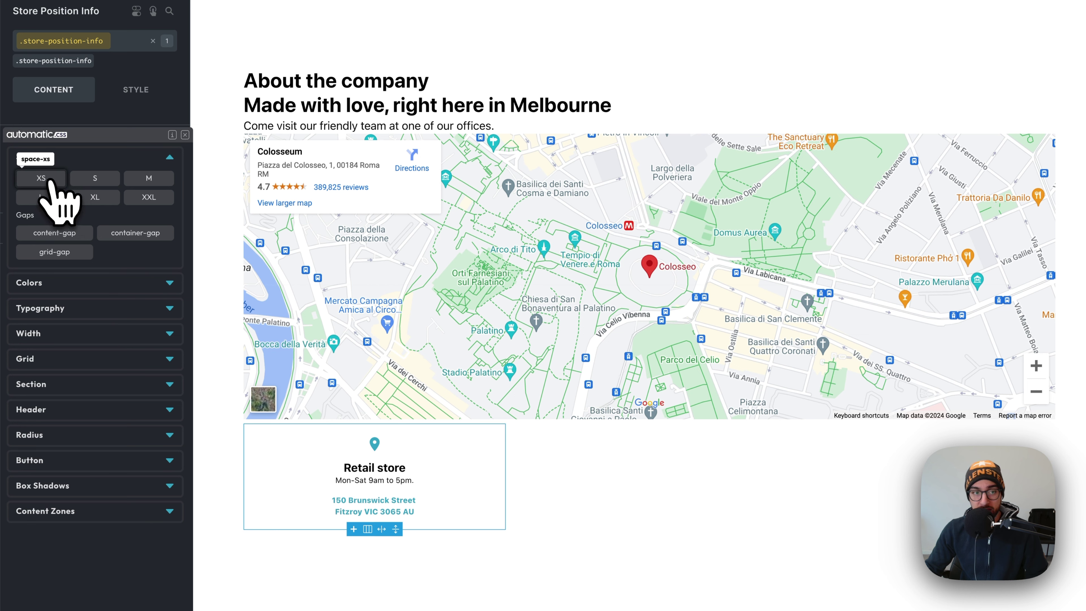
left_click(42, 178)
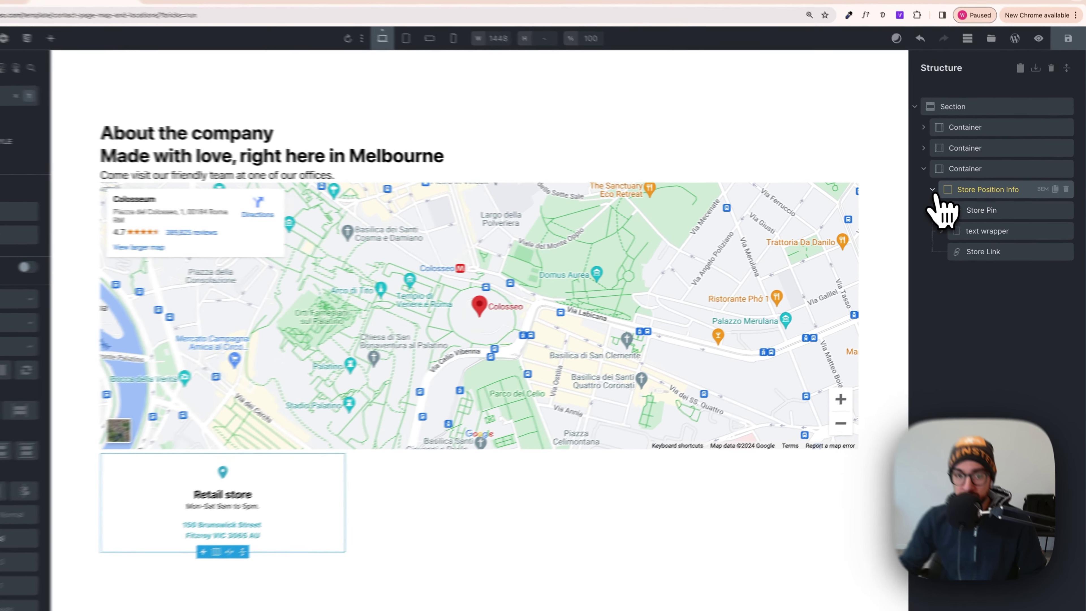
left_click(948, 193)
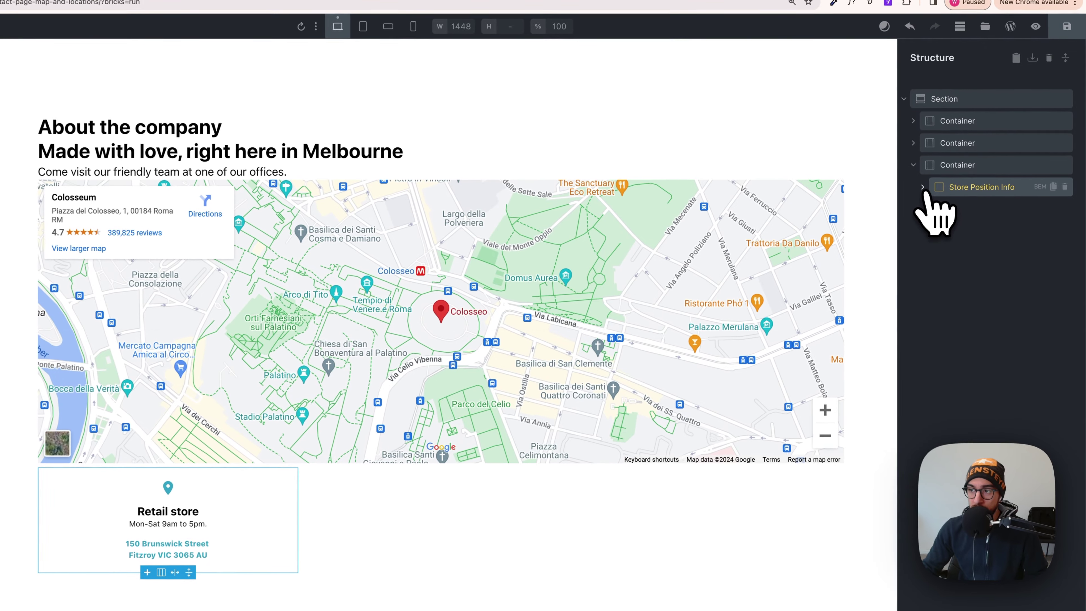
- Duplicate the Store Position Info block twice to fill the three-column grid
left_click(1052, 187)
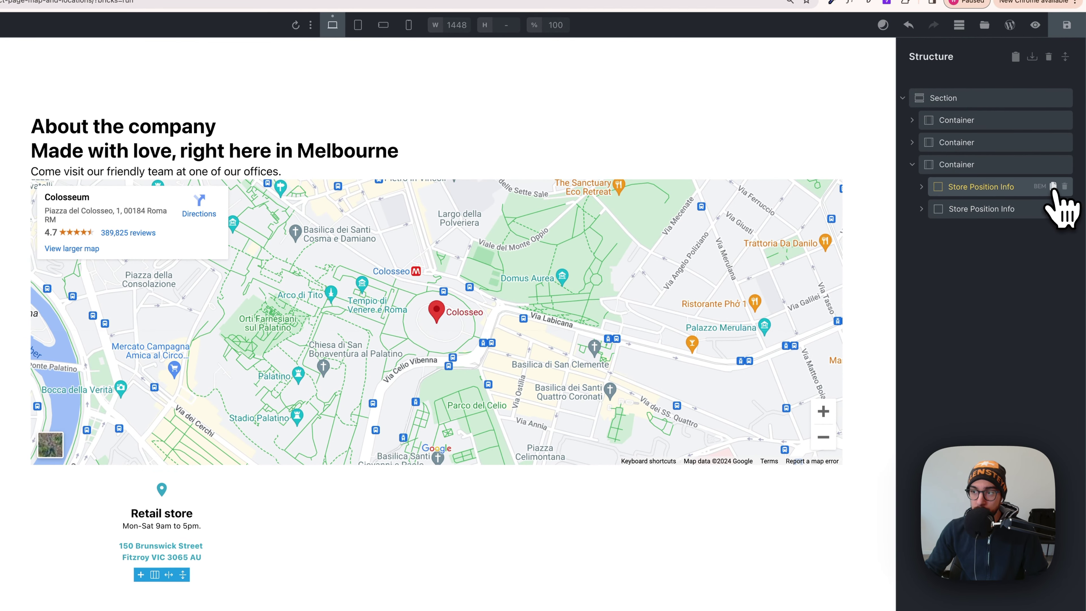
left_click(1052, 187)
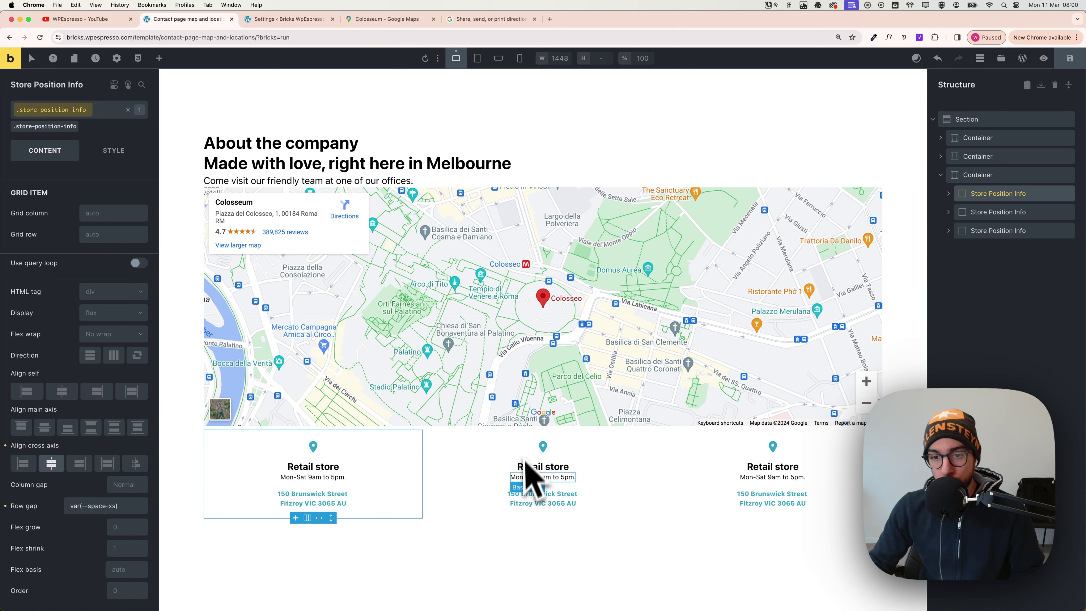
- Collapse the containers in the structure and set the Section's row gap to the Automatic.css L space
left_click(319, 150)
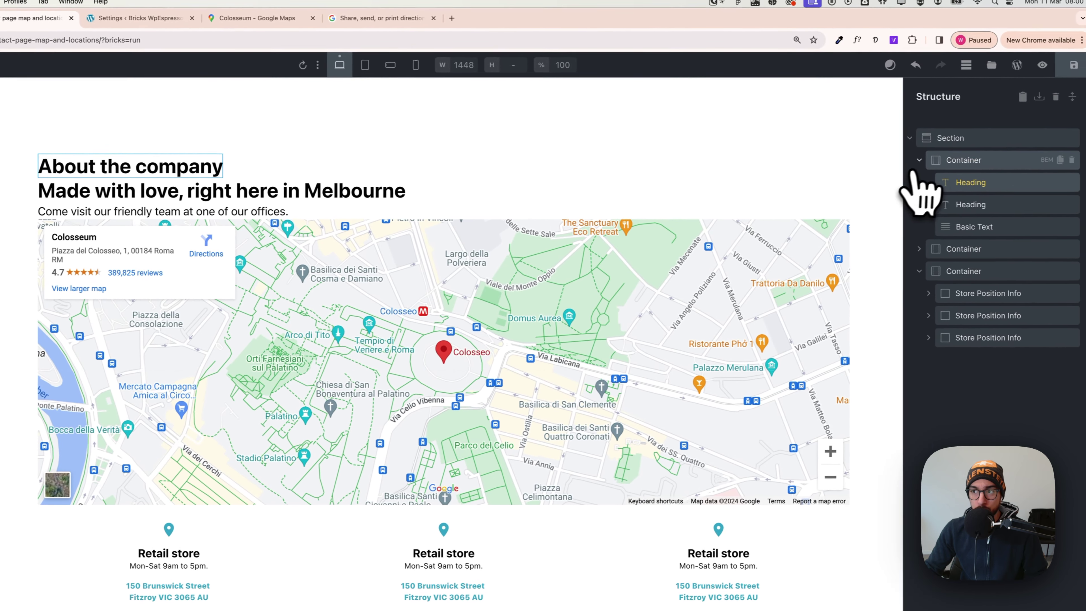
left_click(1028, 154)
left_click(912, 204)
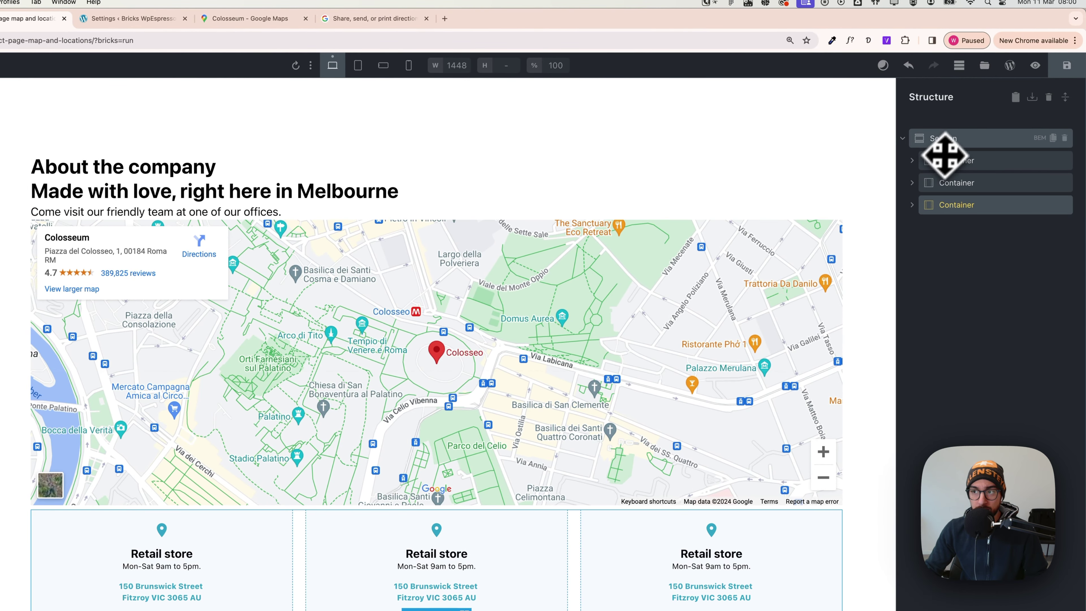
left_click(948, 141)
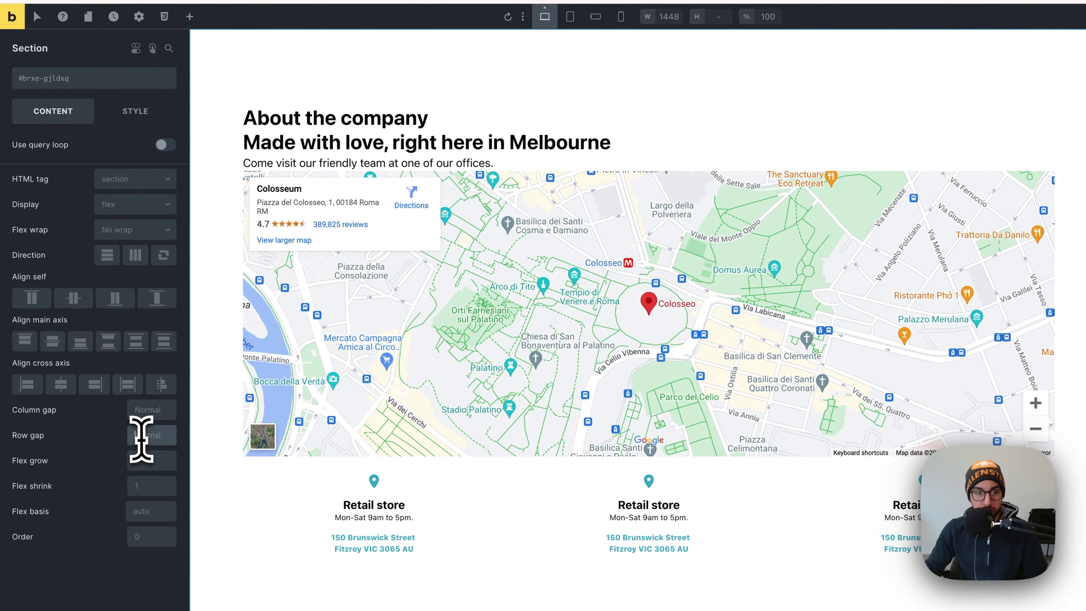
left_click(152, 442)
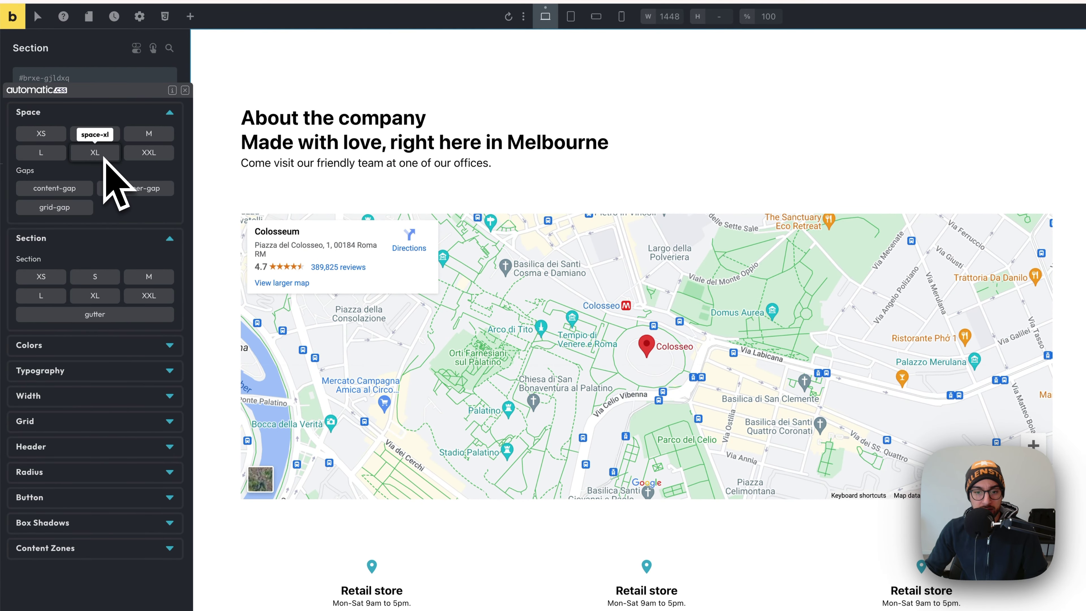
left_click(41, 144)
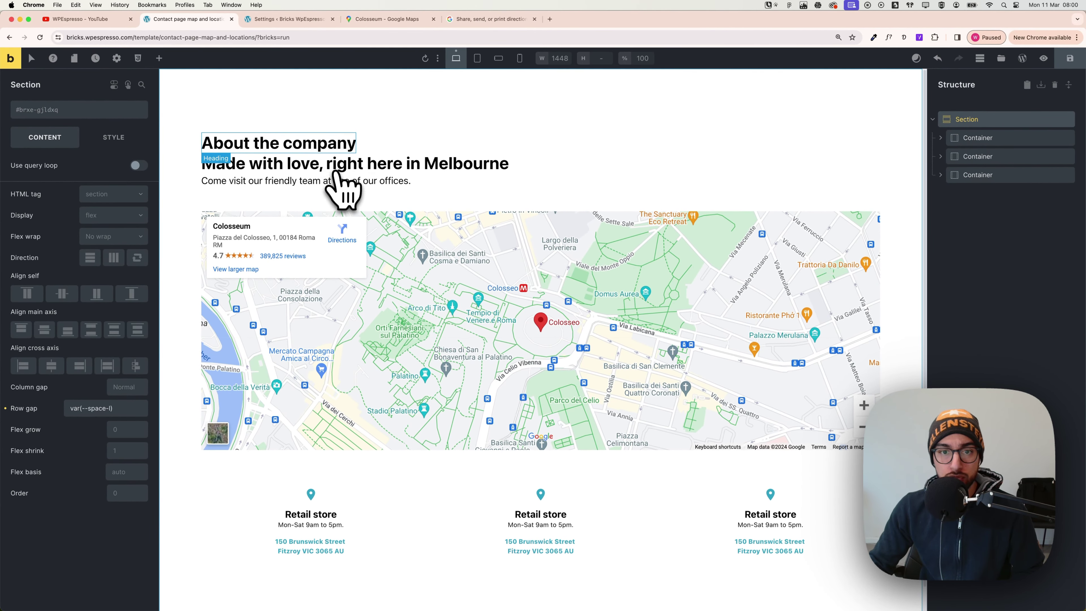
- Centre the contents of the header text container along the cross axis
scroll(334, 182, "down", 1)
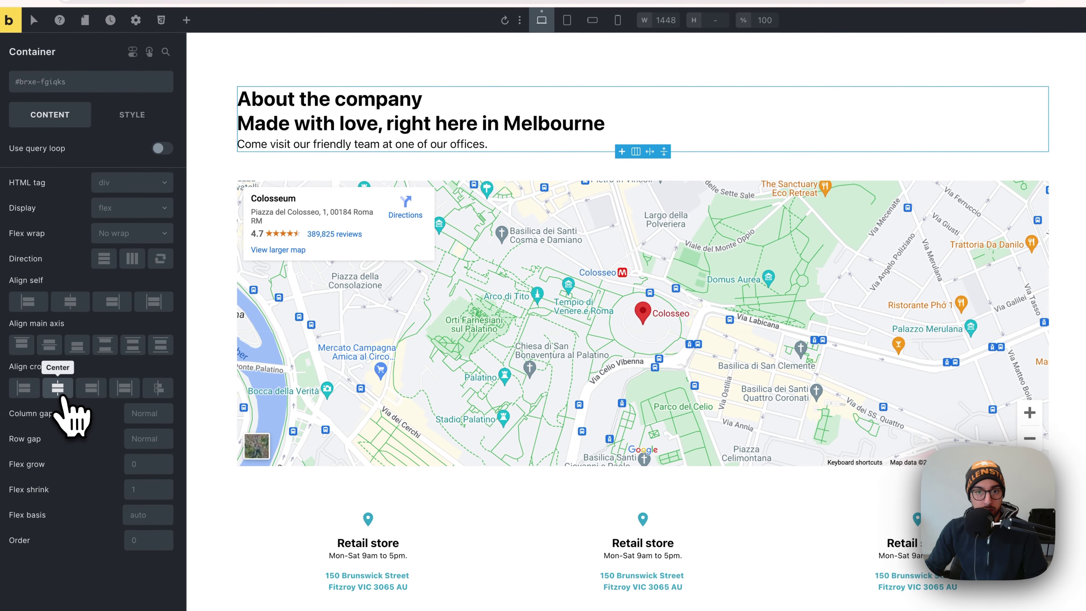
left_click(59, 387)
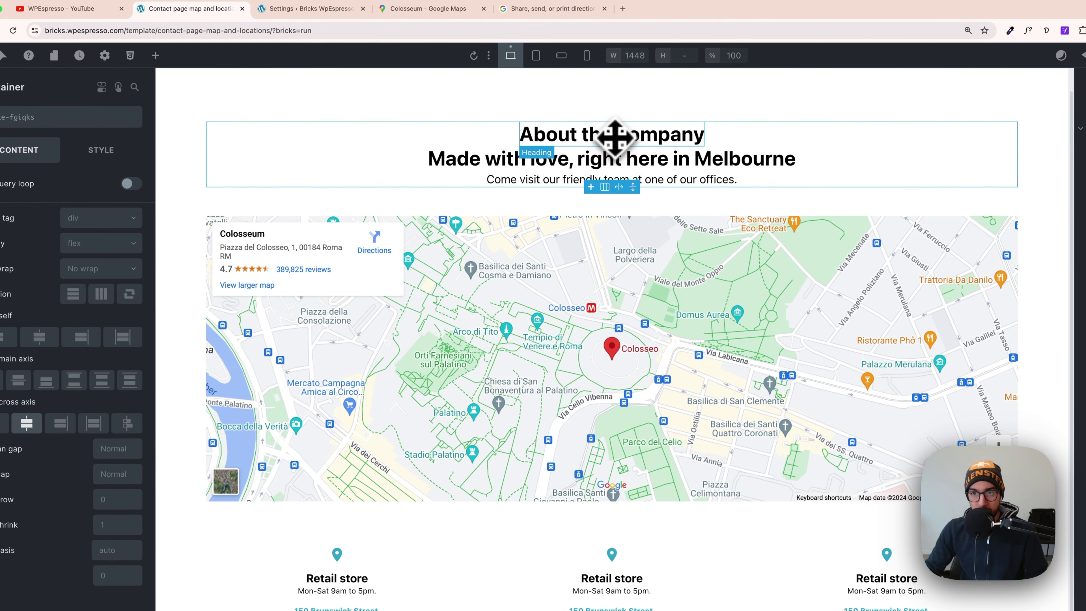
- Check the "About the company" subheading in the Figma design, and set that heading's HTML tag to h6 in Bricks
left_click(614, 137)
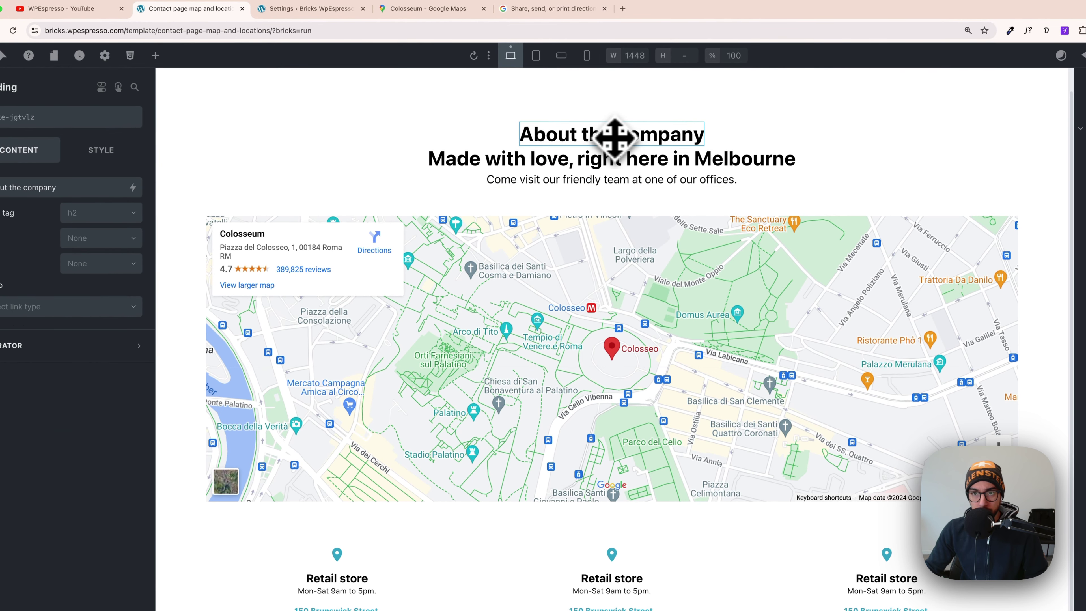
key("super+Tab")
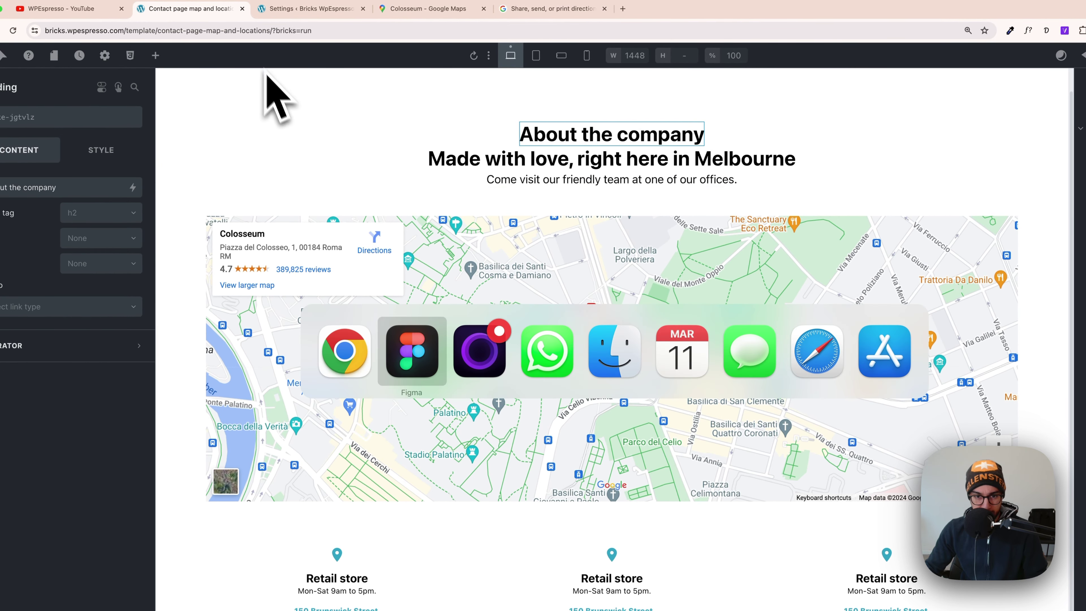
left_click(427, 342)
scroll(449, 327, "up", 10)
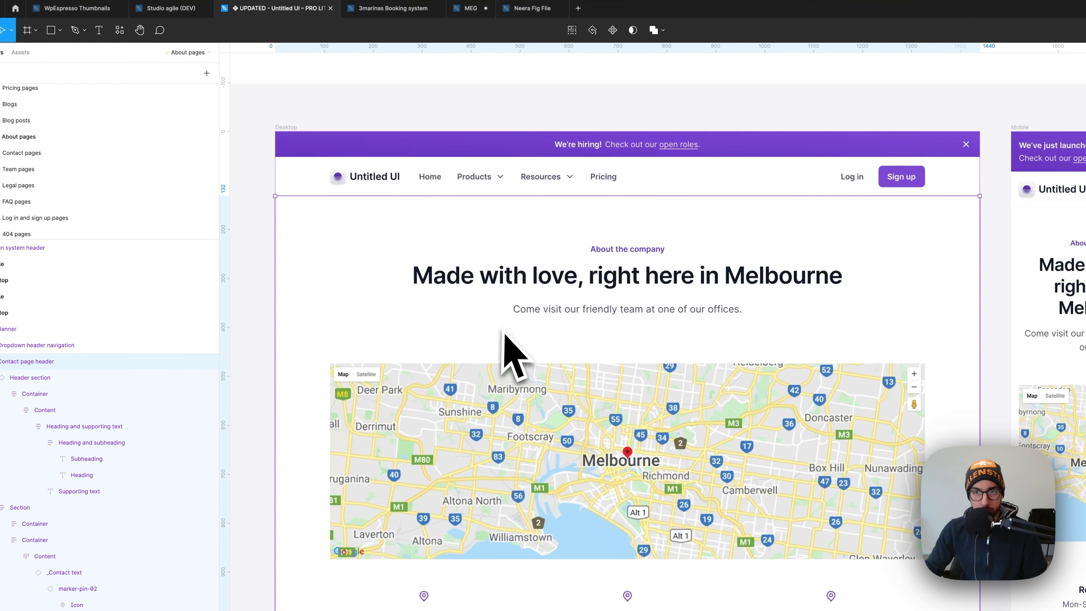
scroll(625, 356, "down", 2)
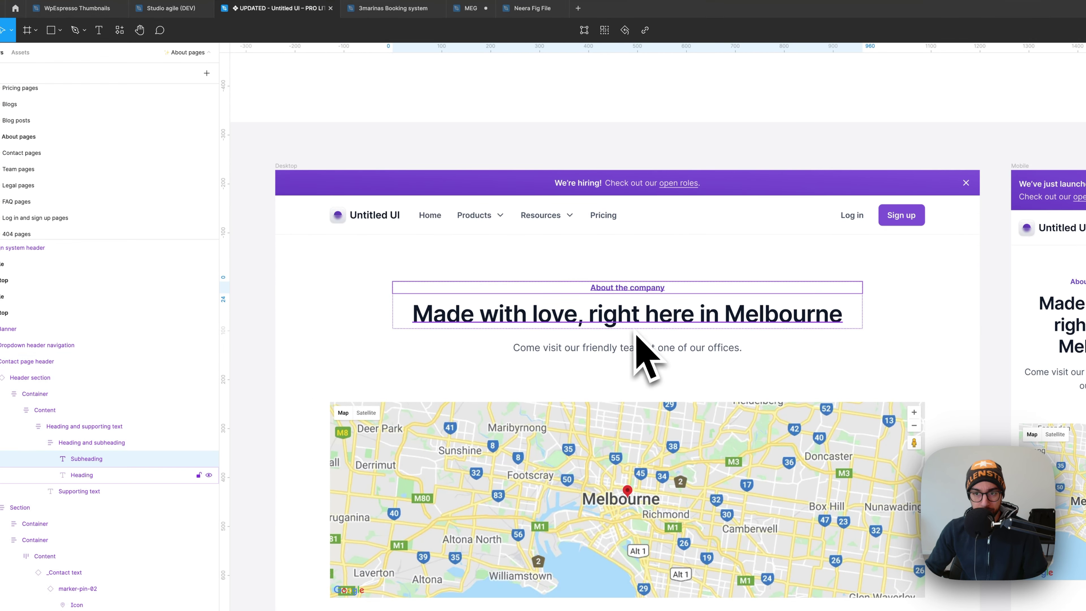
key("super+Tab")
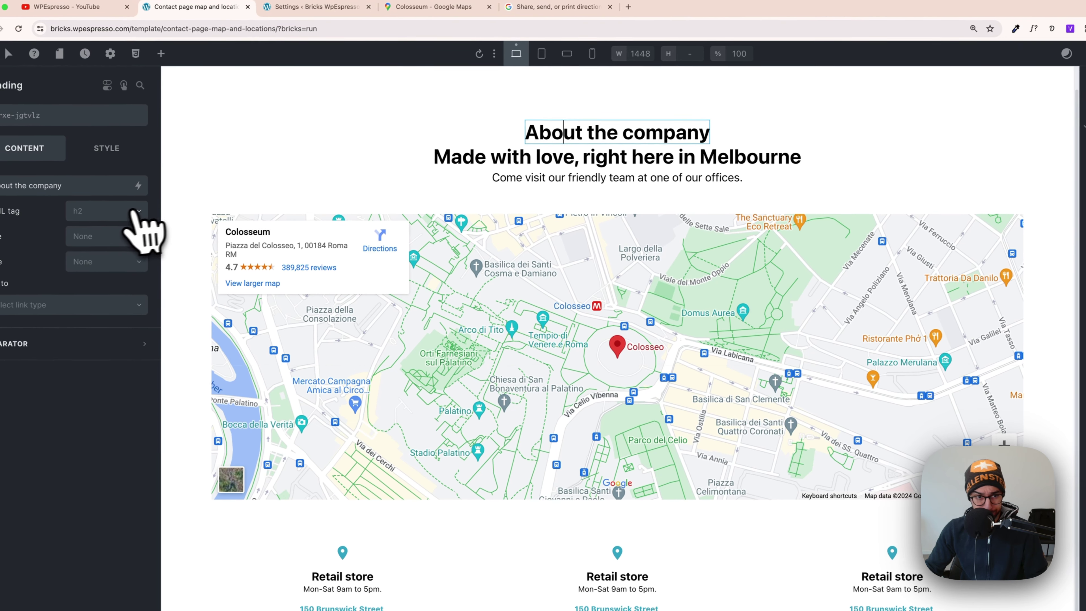
left_click(111, 209)
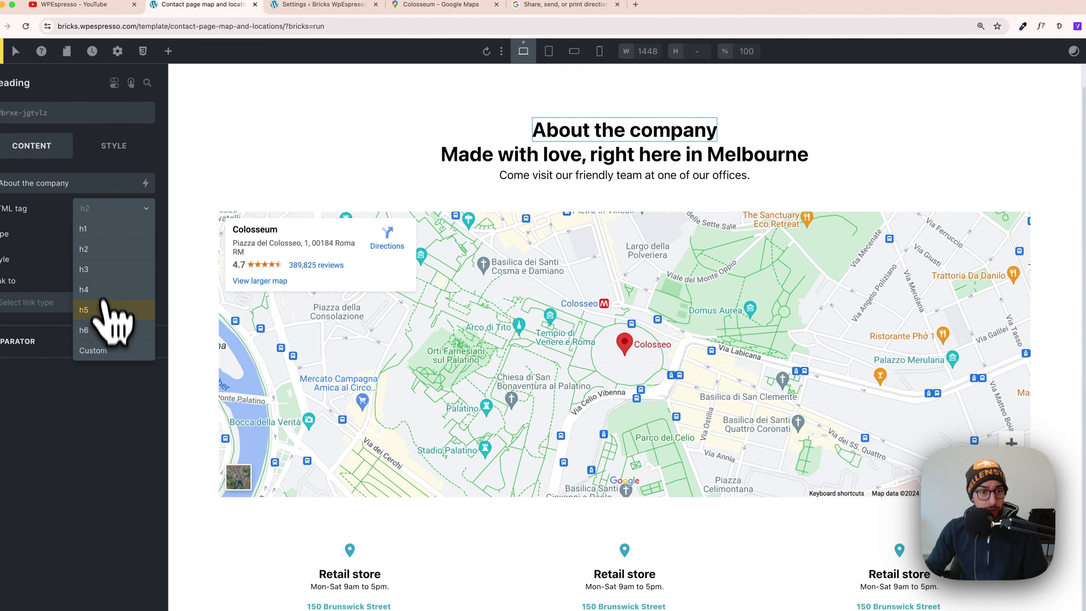
left_click(107, 328)
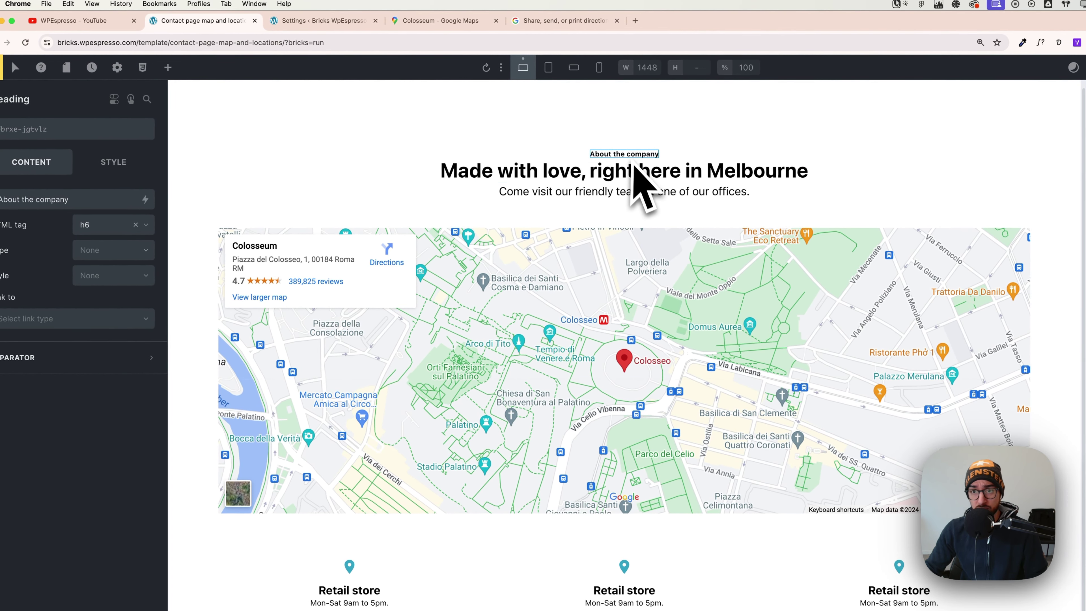
- Set the text color of the "About the company" heading to the Automatic.css Primary color
left_click(114, 162)
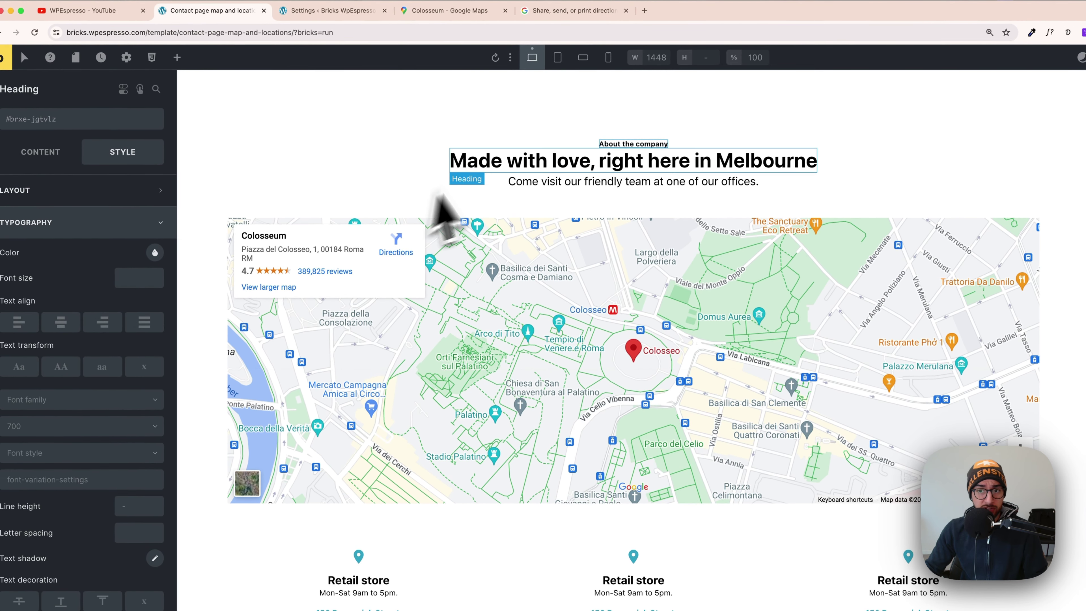
right_click(137, 278)
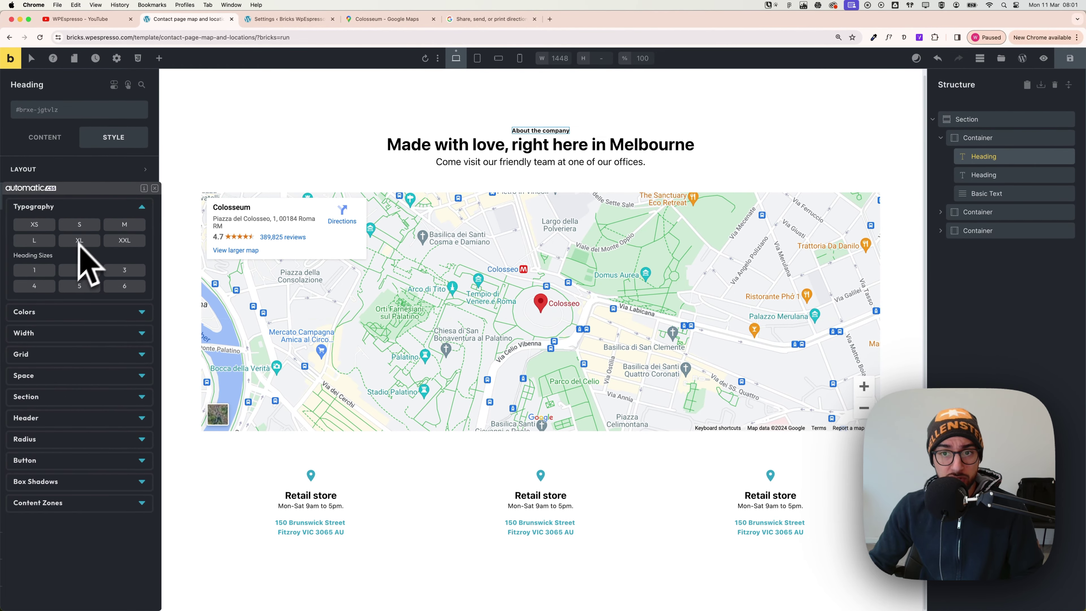
left_click(155, 187)
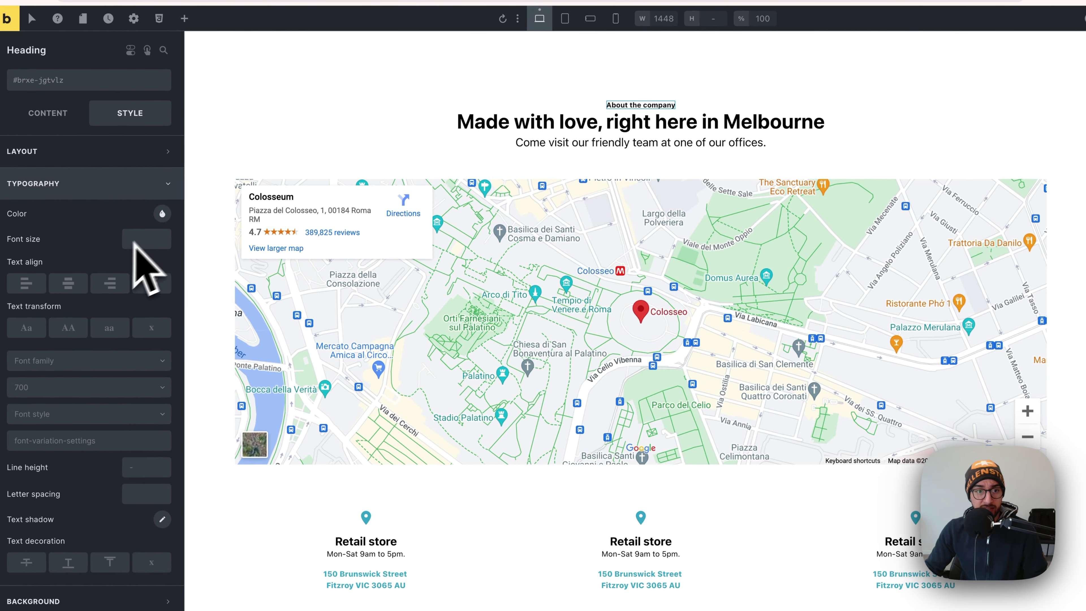
left_click(162, 213)
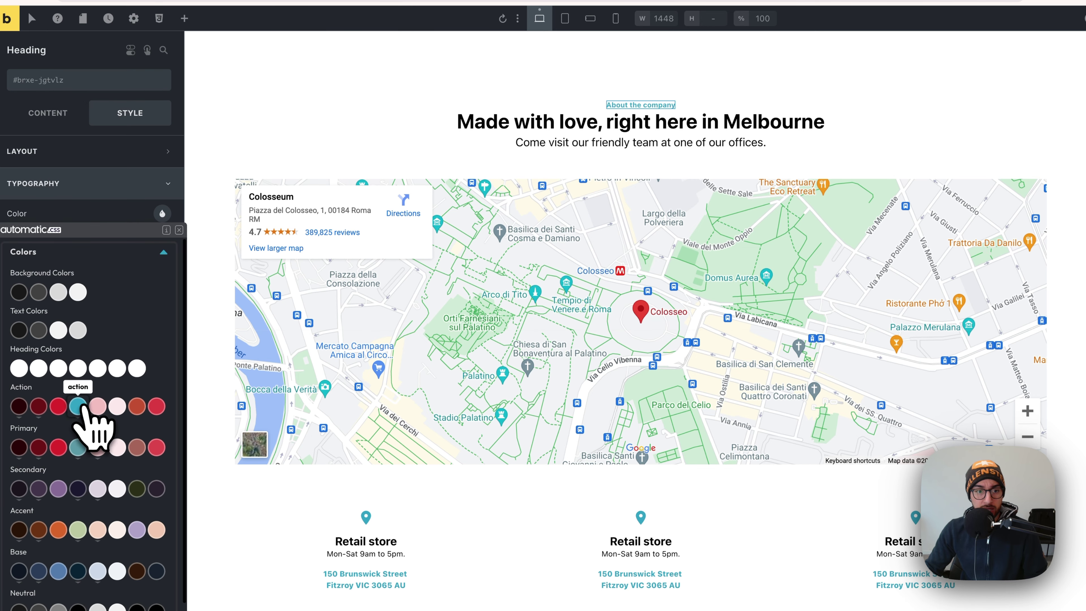
left_click(78, 447)
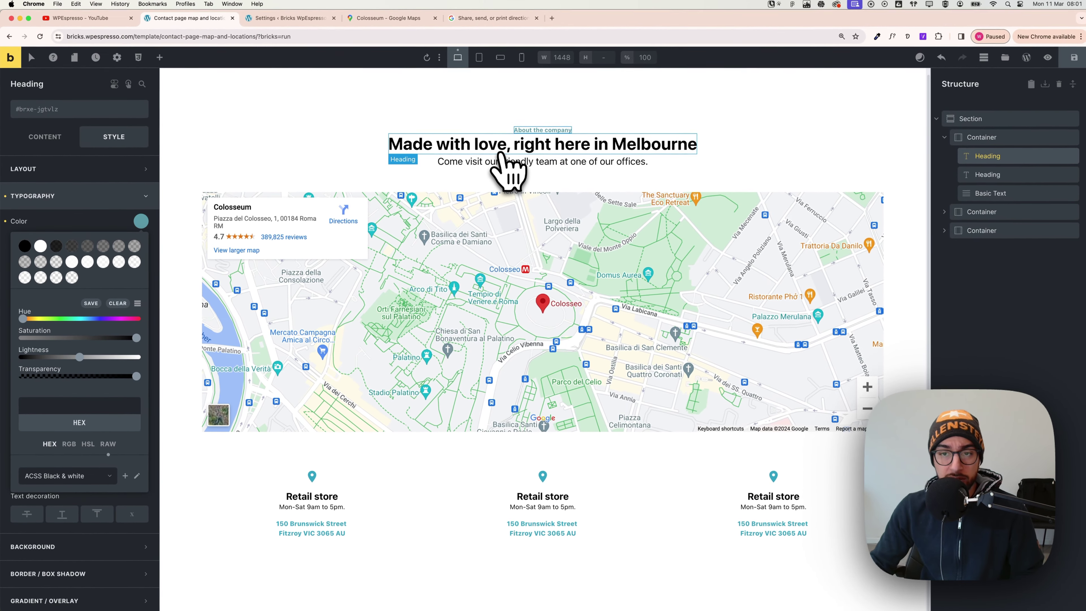
- Compare the main heading with the Figma design, and set the "Made with love, right here in Melbourne" font size to XXL in Bricks
key("super+Tab")
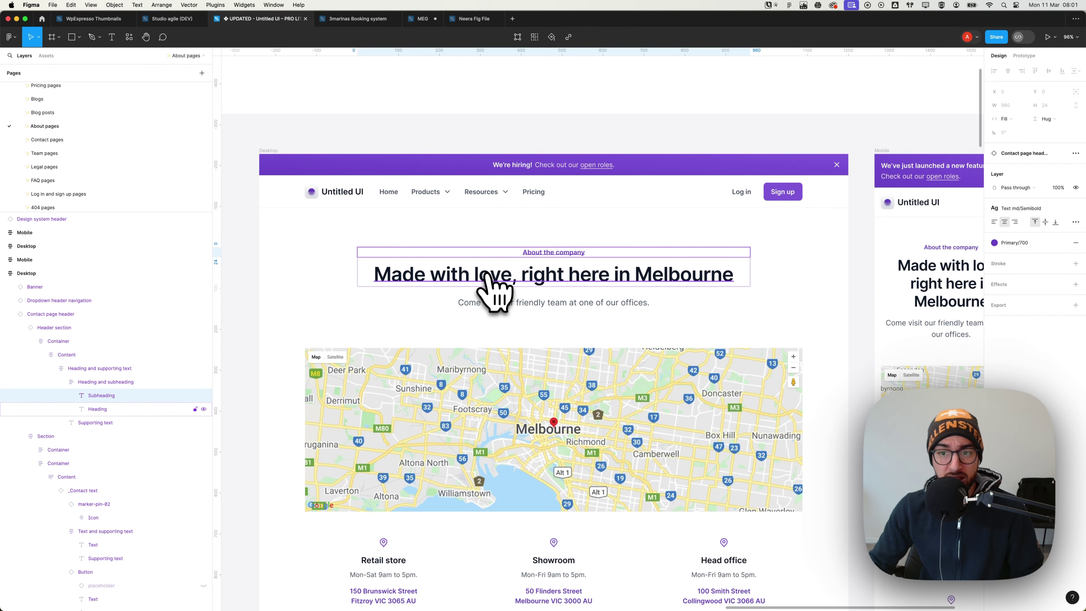
key("super+Tab")
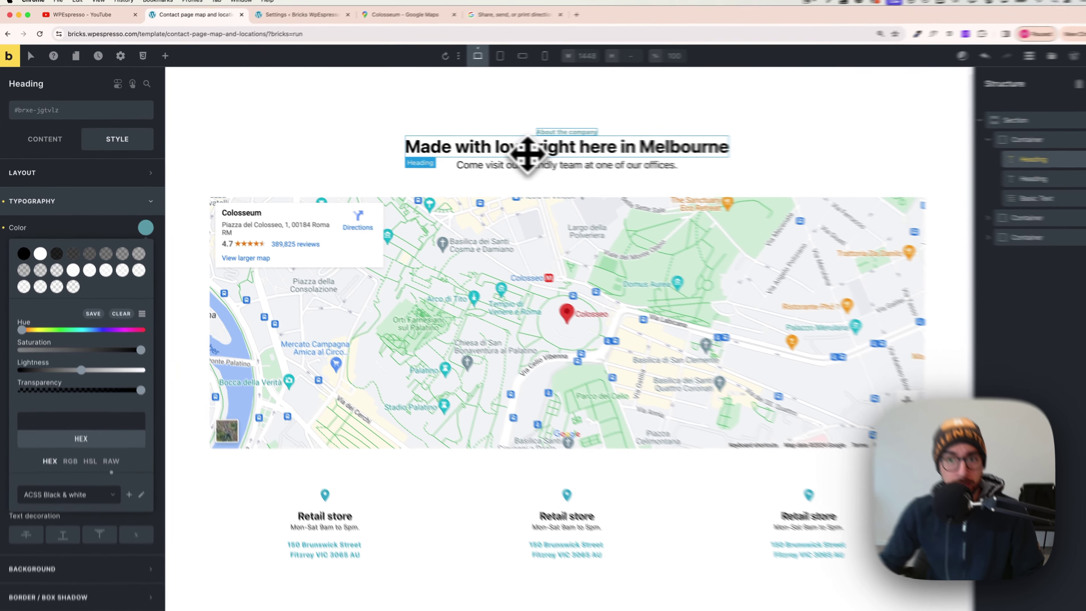
left_click(508, 152)
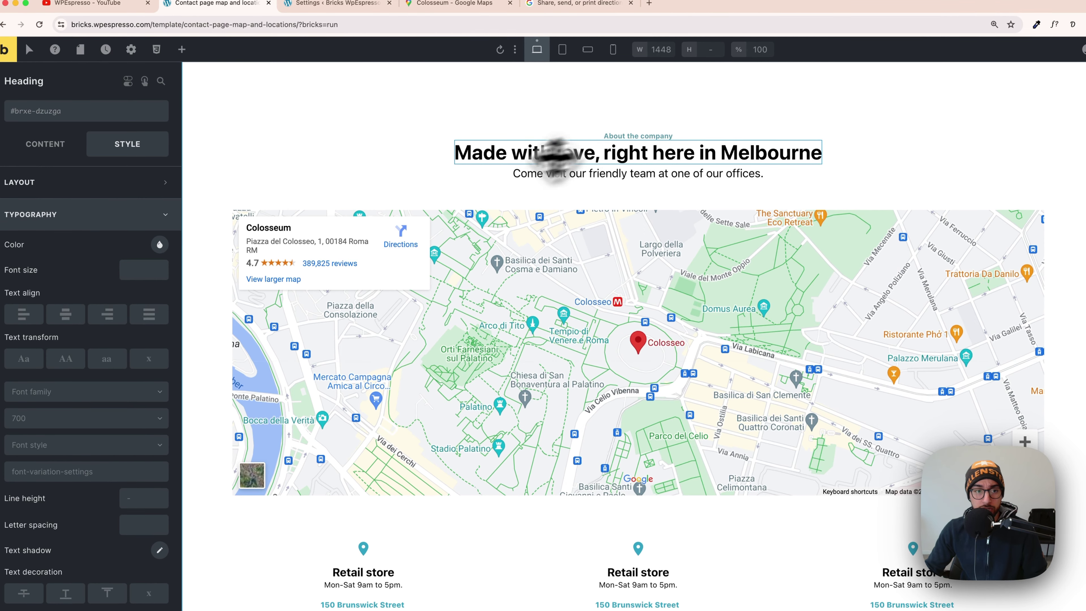
right_click(139, 273)
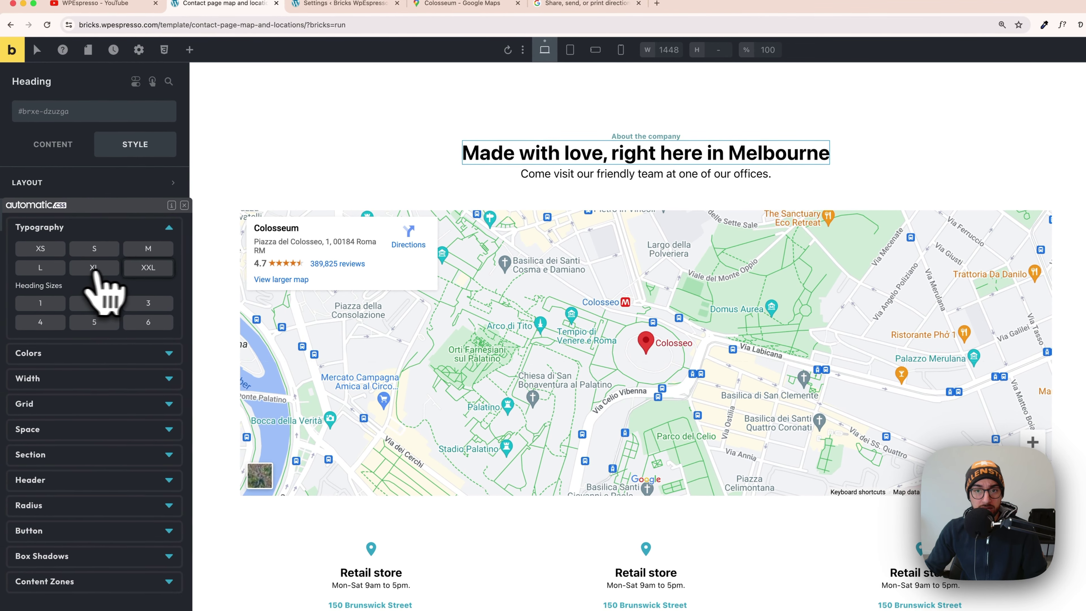
left_click(137, 270)
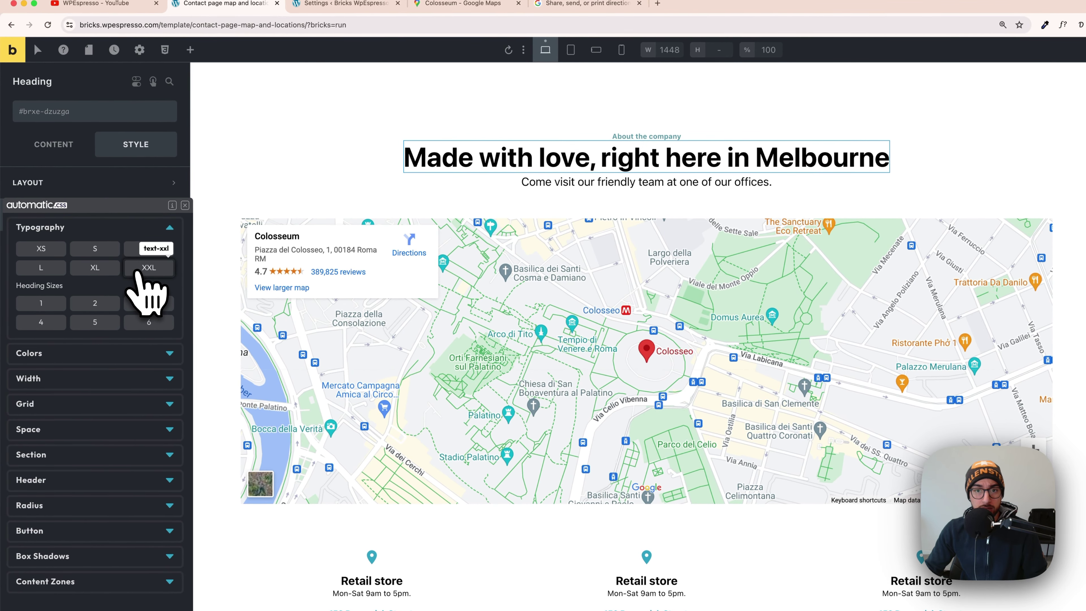
left_click(138, 270)
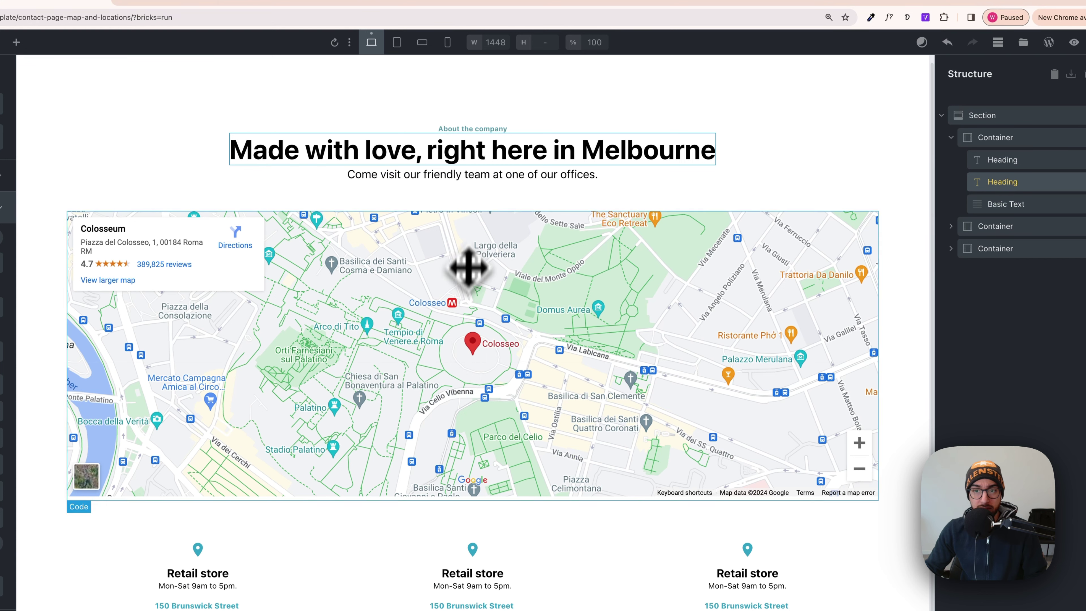
- Set the row gap of the header text container to the Automatic.css XS space, after trying the S space
left_click(455, 176)
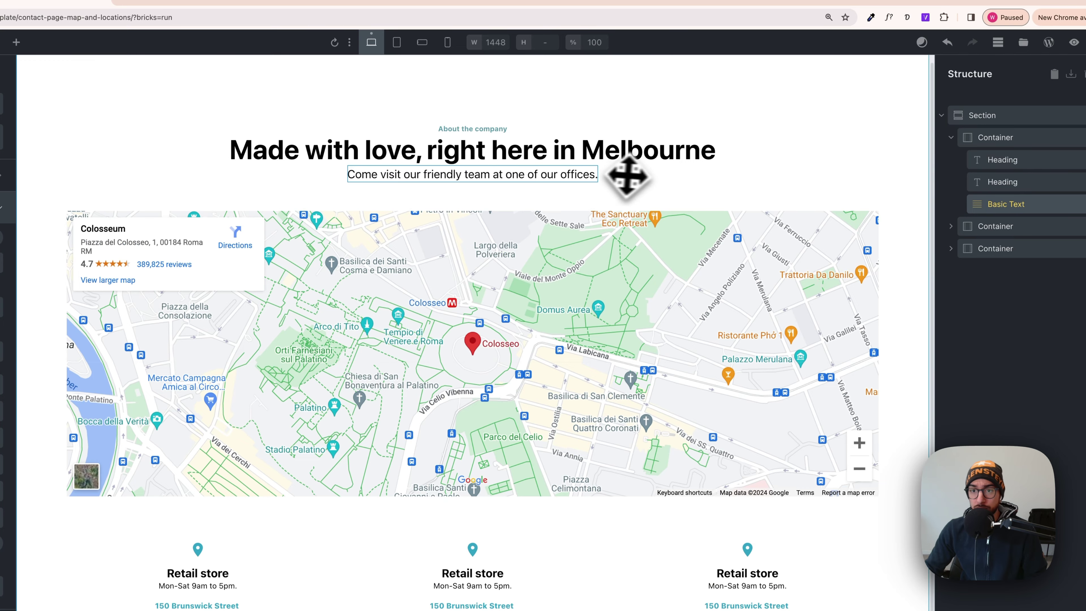
left_click(648, 179)
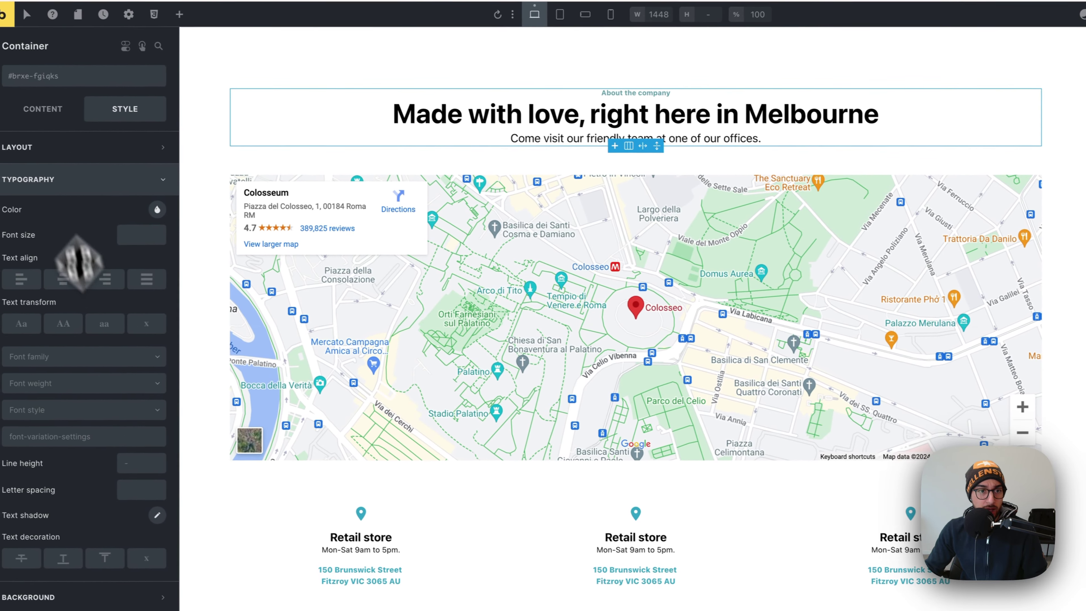
left_click(53, 114)
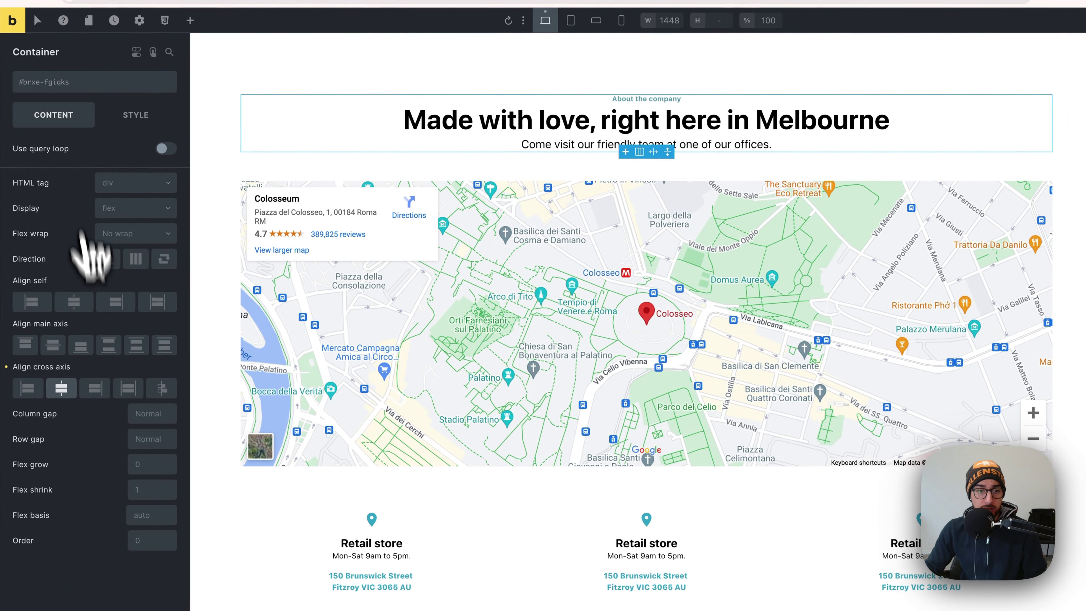
right_click(150, 438)
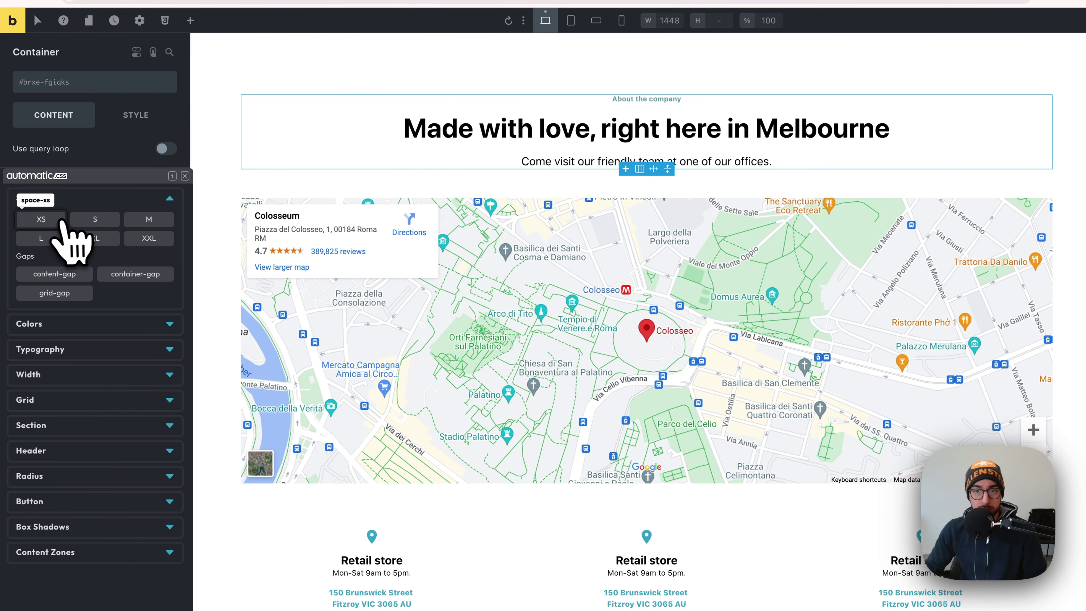
left_click(87, 224)
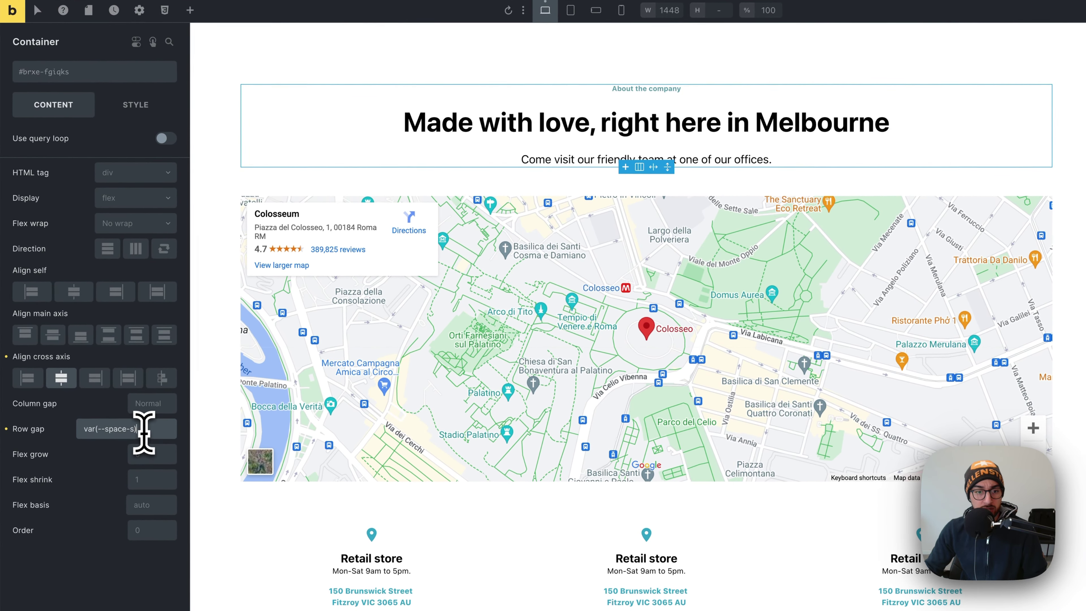
right_click(143, 429)
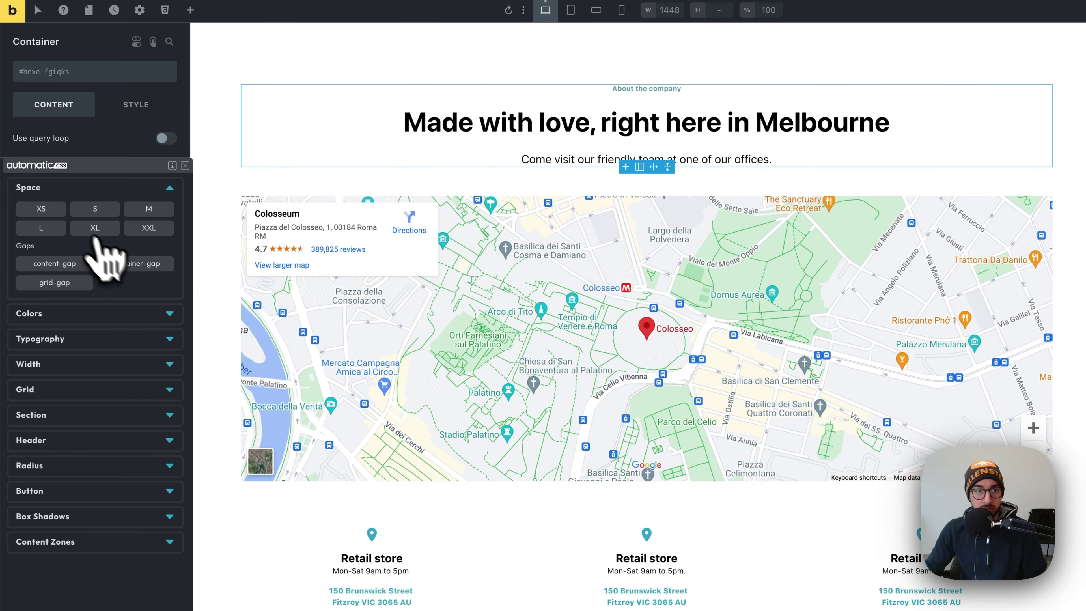
left_click(60, 209)
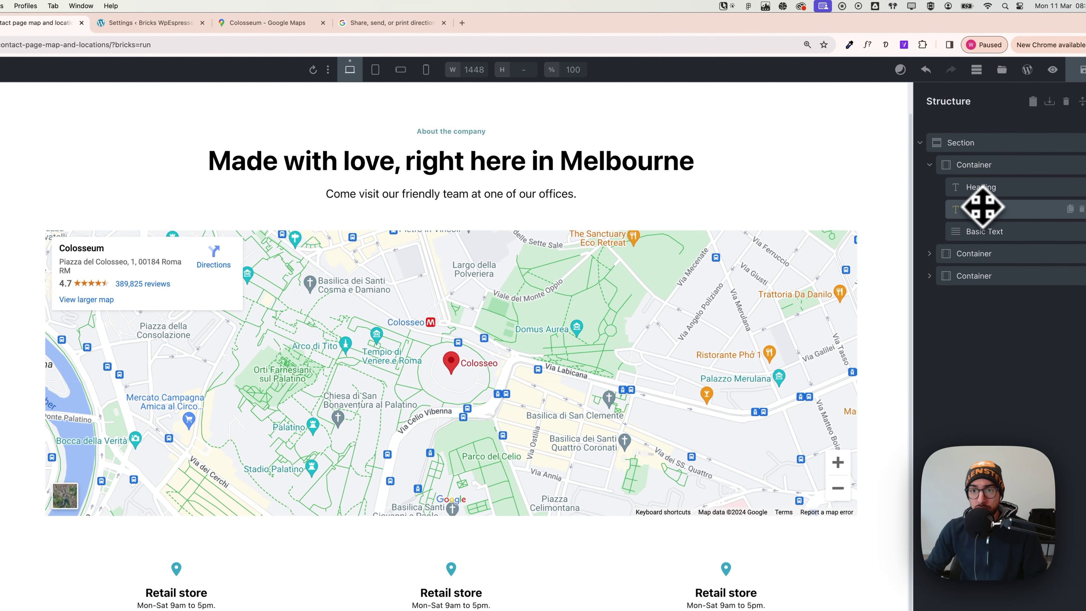
- Wrap the "About the company" heading in a div named "text wrapper" and move the main heading into it
left_click_drag(983, 207, 1009, 196)
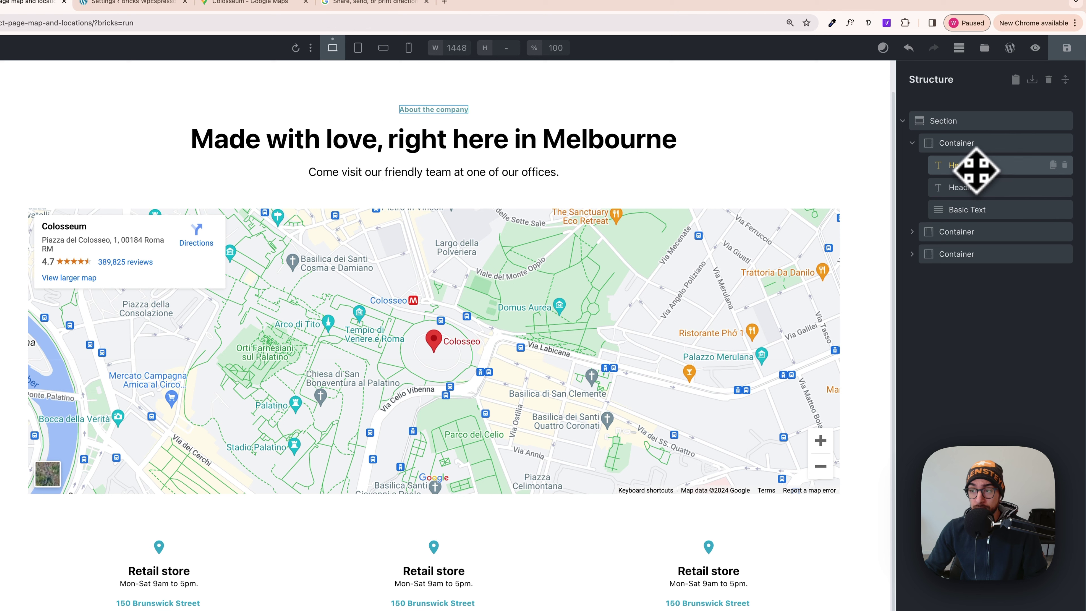
right_click(976, 171)
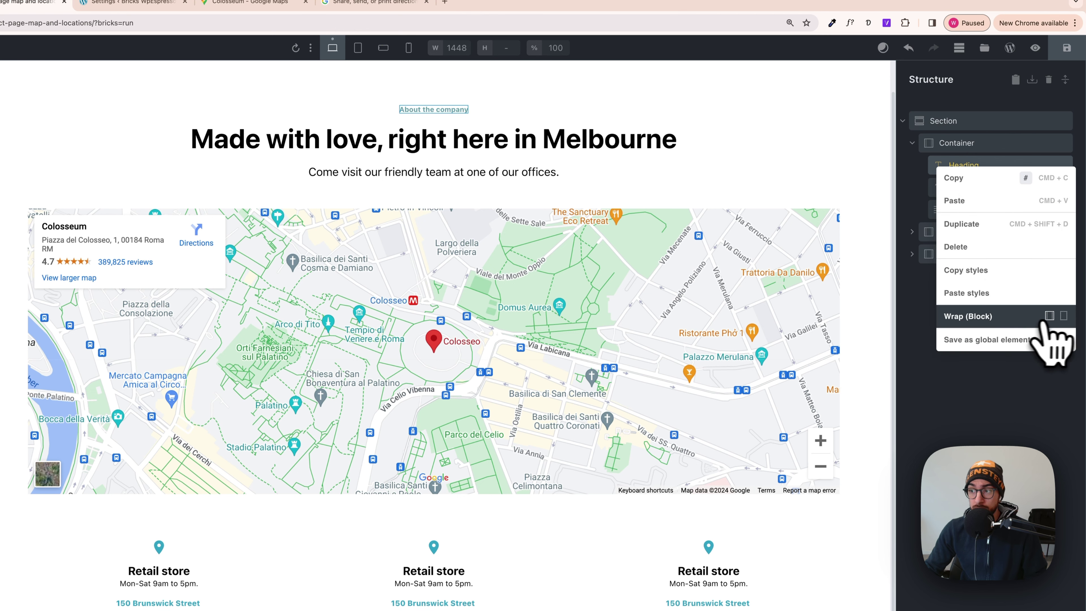
left_click(1064, 315)
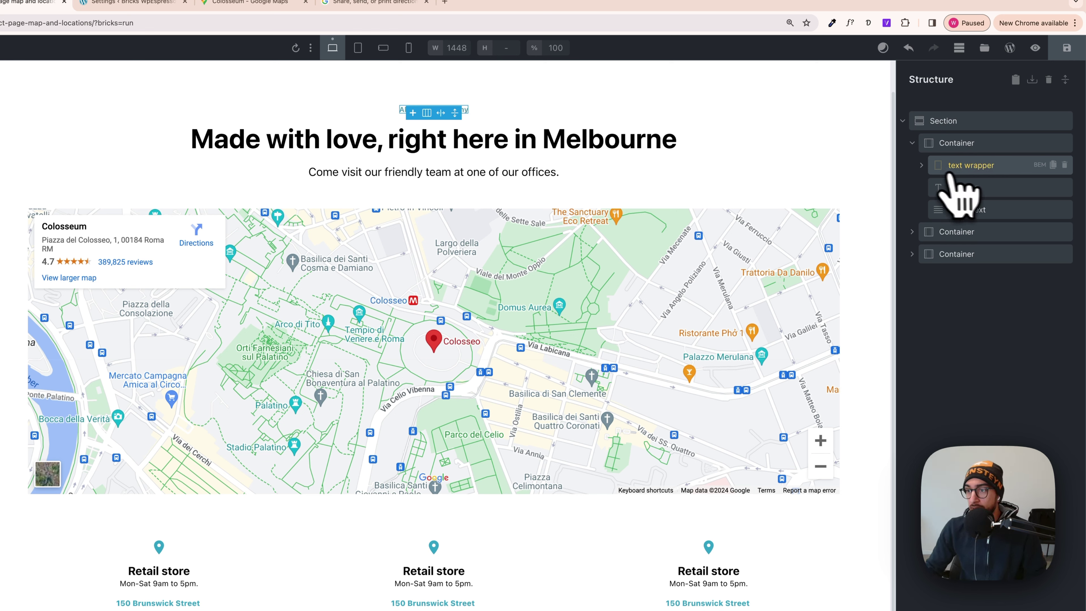
left_click(921, 166)
left_click_drag(935, 188, 976, 198)
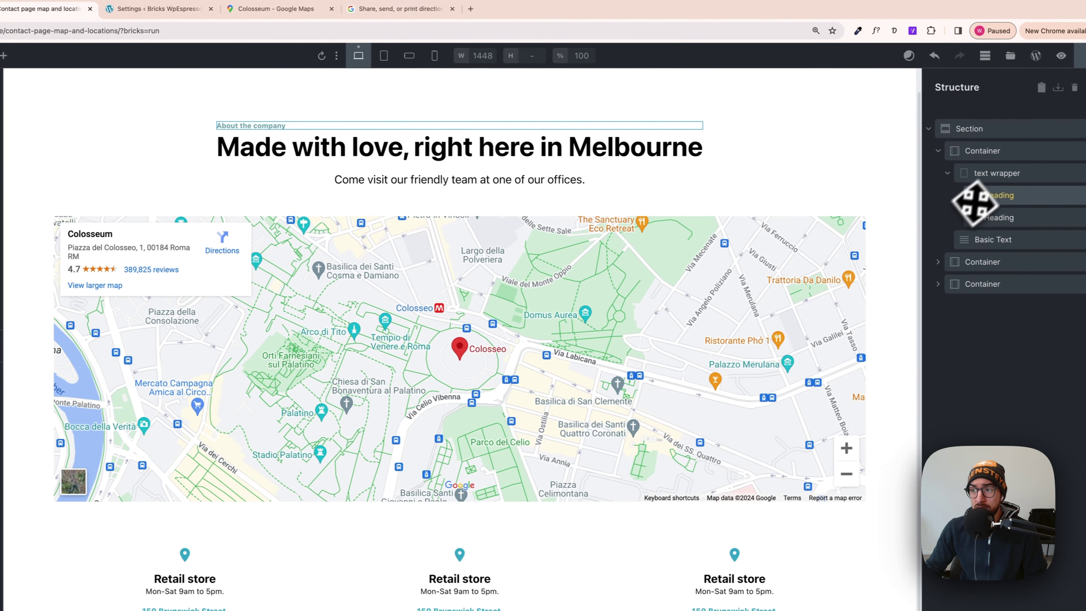
- Set the text wrapper's display to flex with a vertical direction and centred cross-axis alignment
left_click(992, 174)
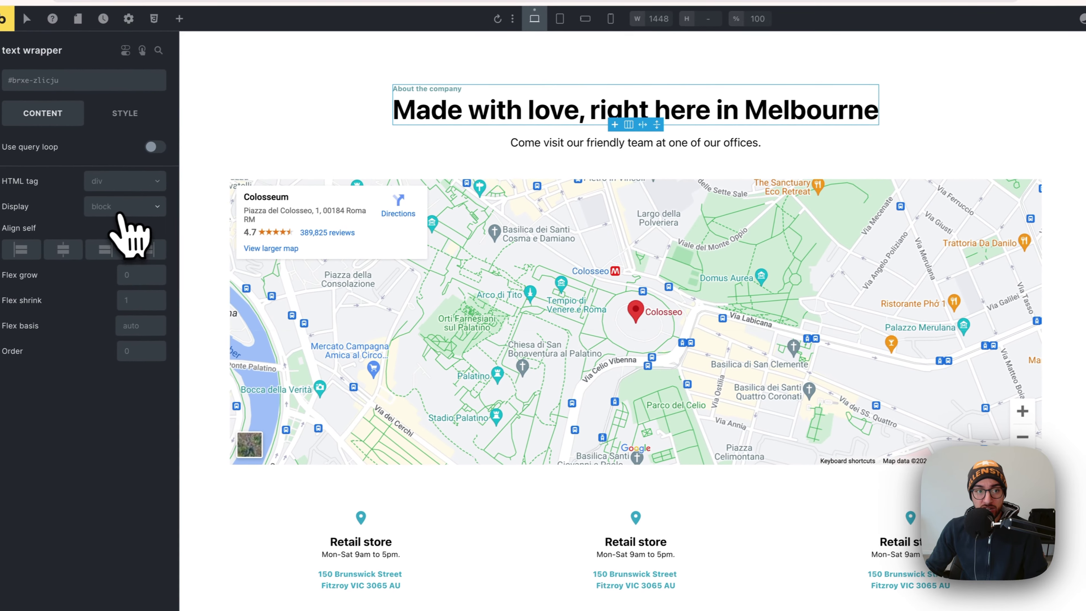
left_click(128, 205)
left_click(121, 248)
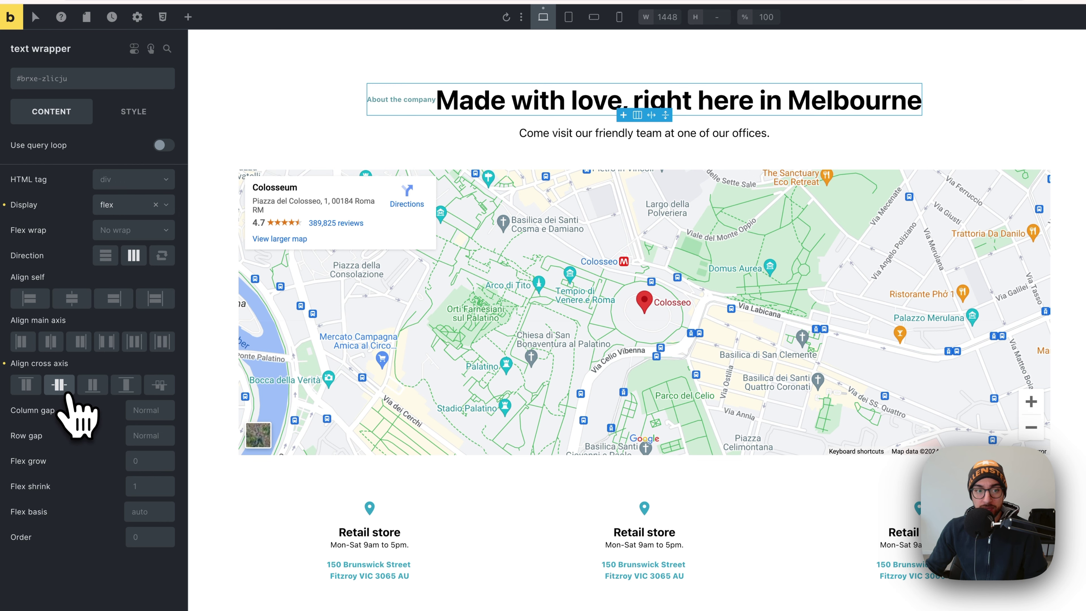
left_click(105, 257)
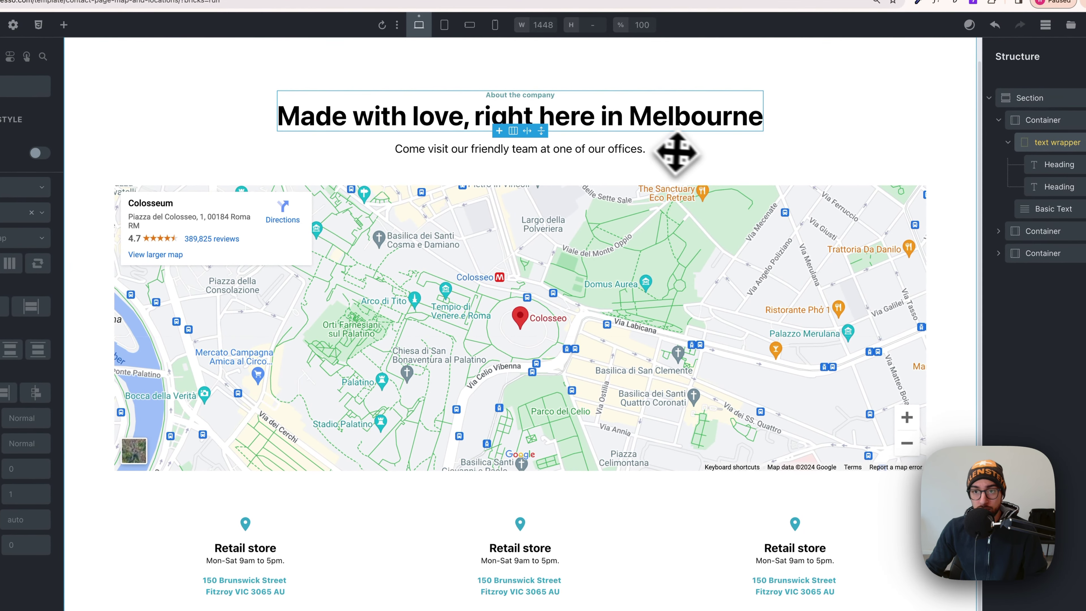
- Compare the header, map and store locations containers with the Figma design, then return to the Bricks template in Chrome
left_click(693, 156)
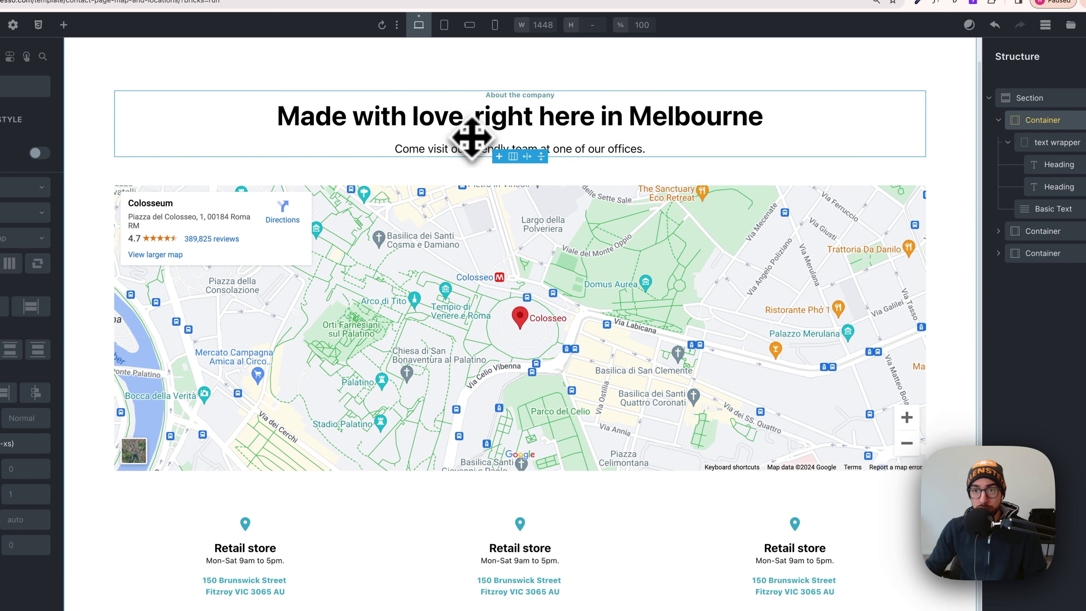
left_click(740, 173)
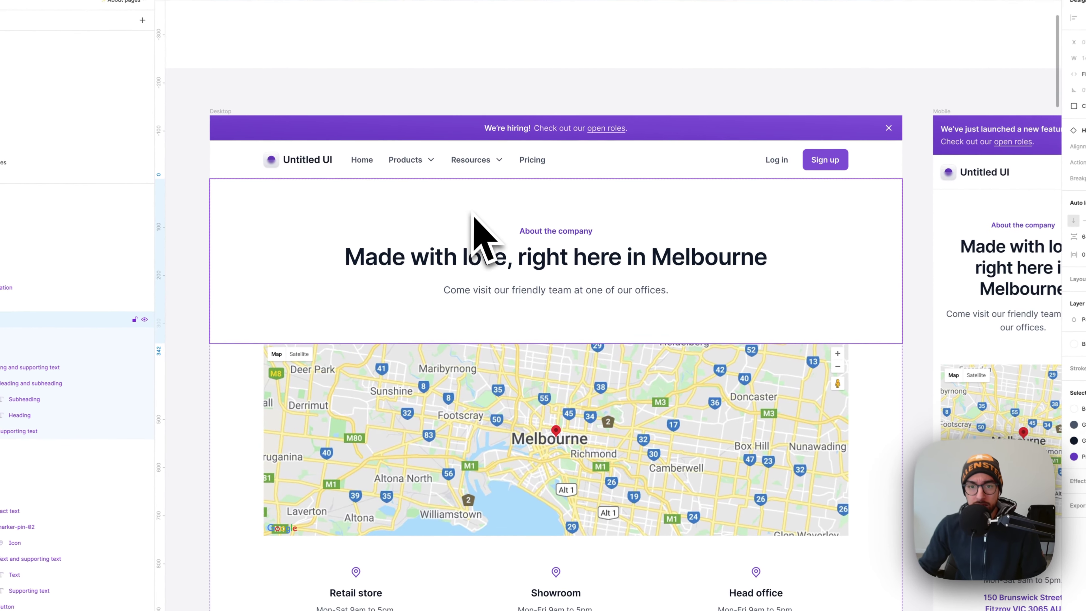
scroll(474, 218, "down", 3)
left_click(492, 302)
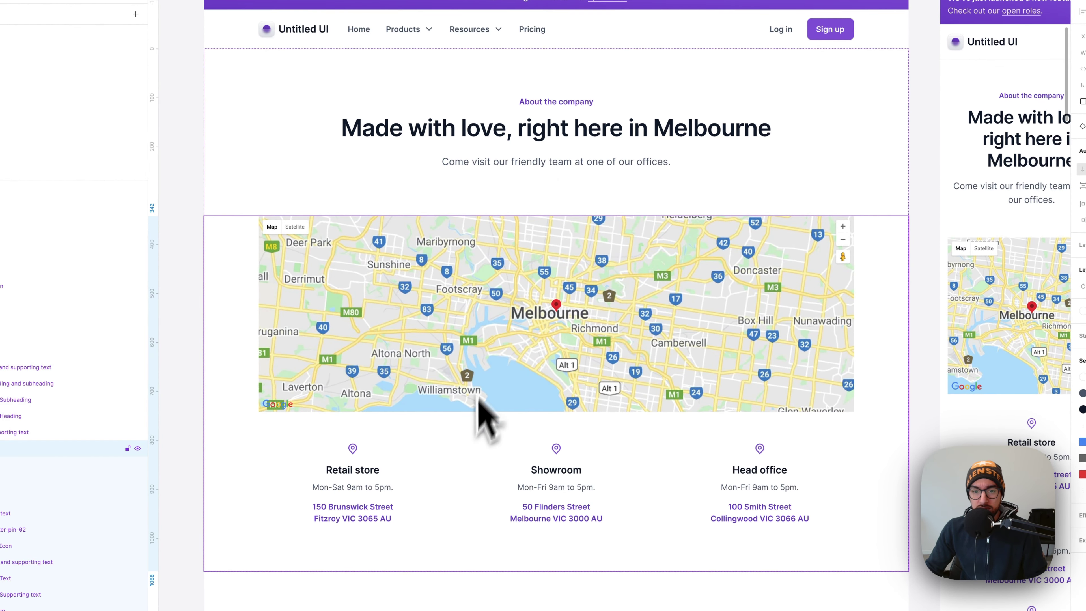
left_click(459, 470)
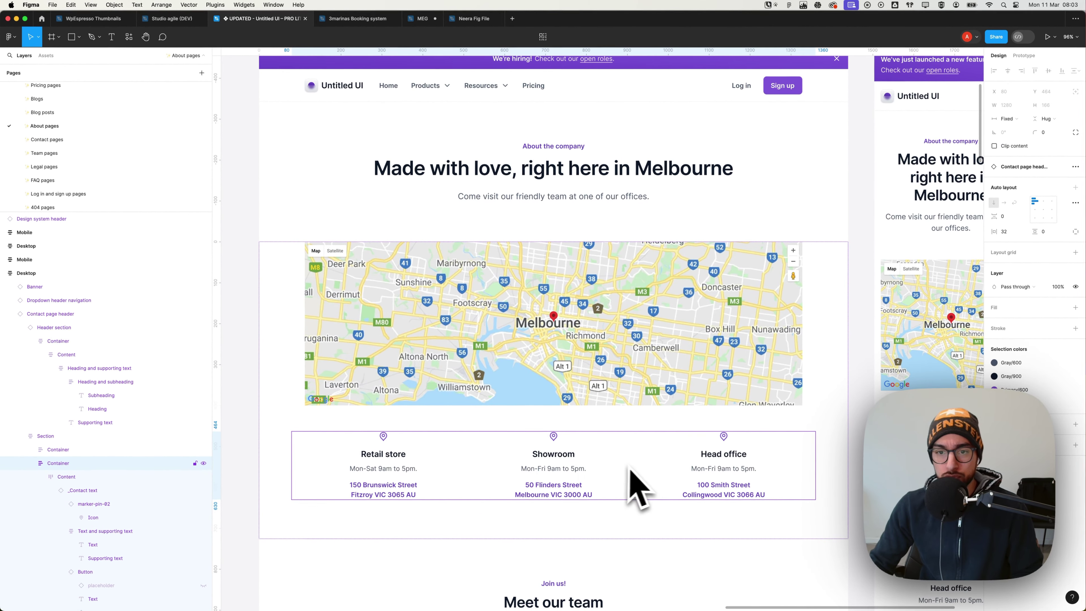
key("super+Tab")
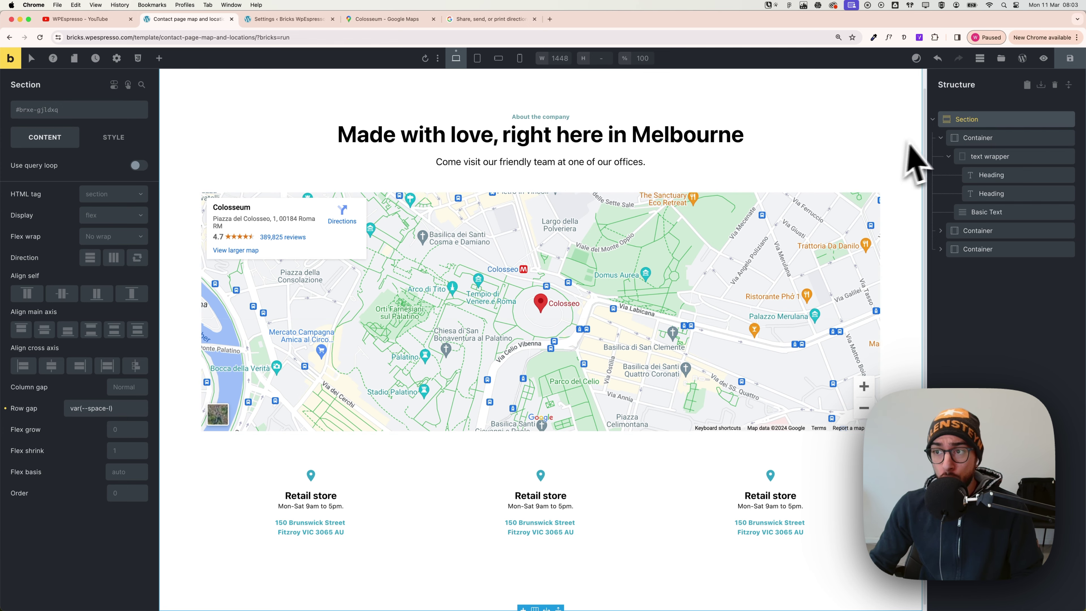
left_click(932, 119)
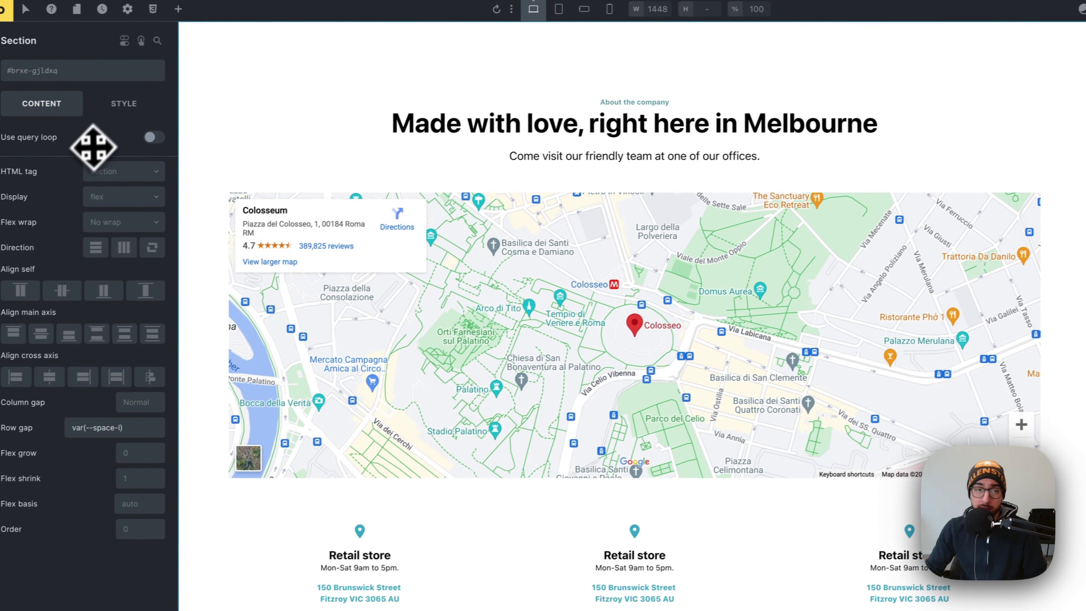
left_click(124, 103)
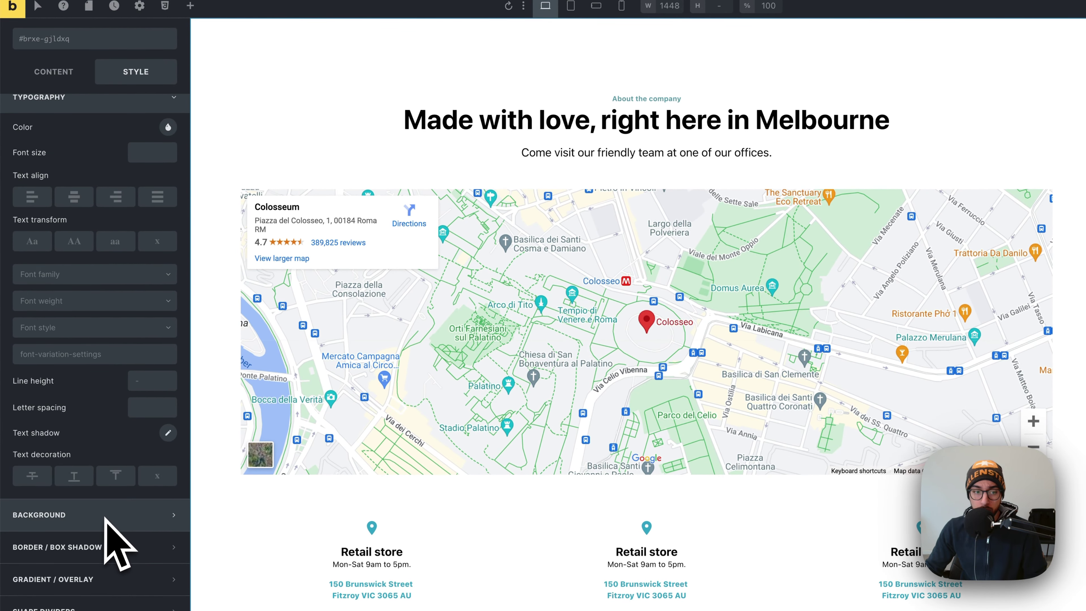
scroll(115, 539, "up", 2)
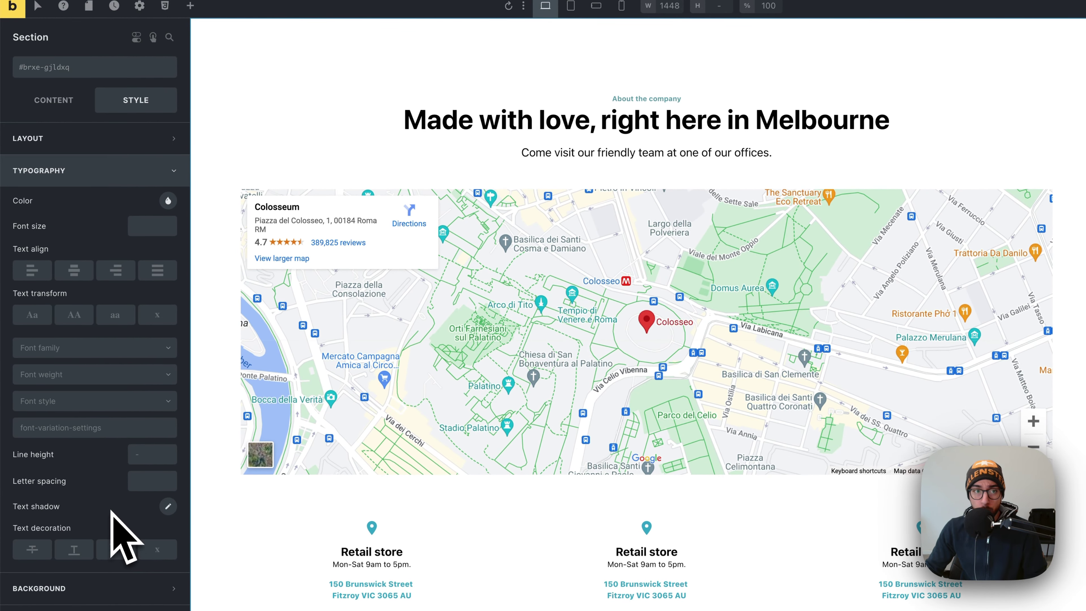
left_click(68, 141)
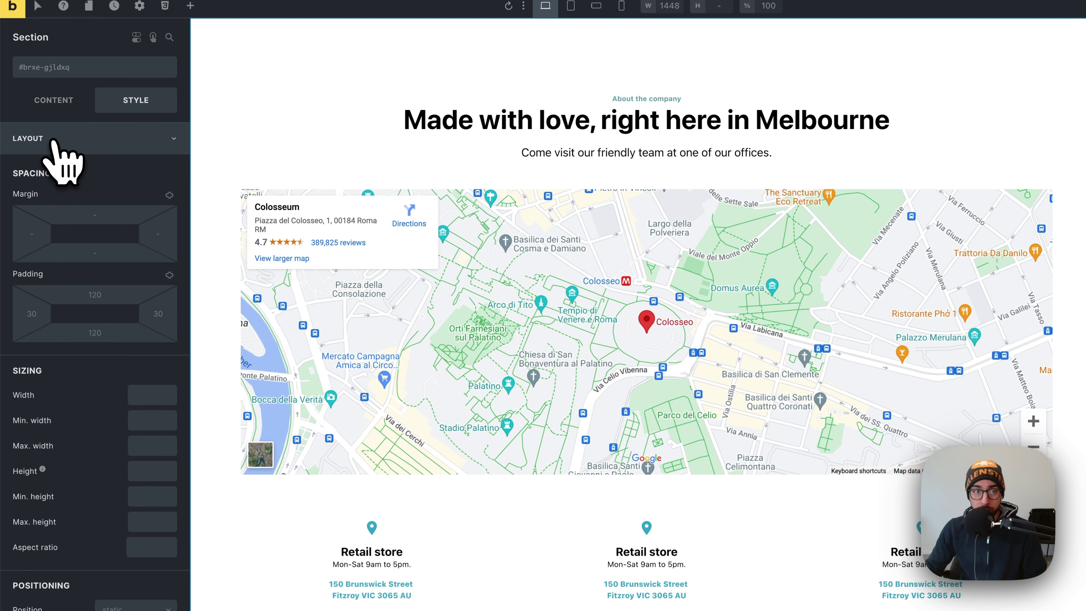
right_click(151, 396)
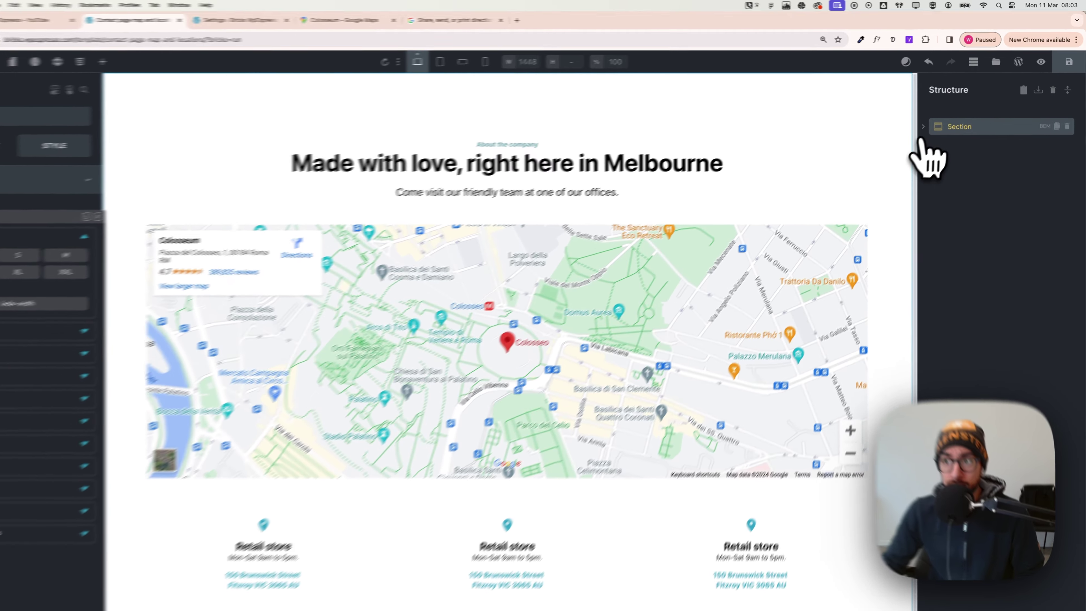
- Set the width of the store locations container to the Automatic.css XL width
left_click(947, 121)
left_click(946, 159)
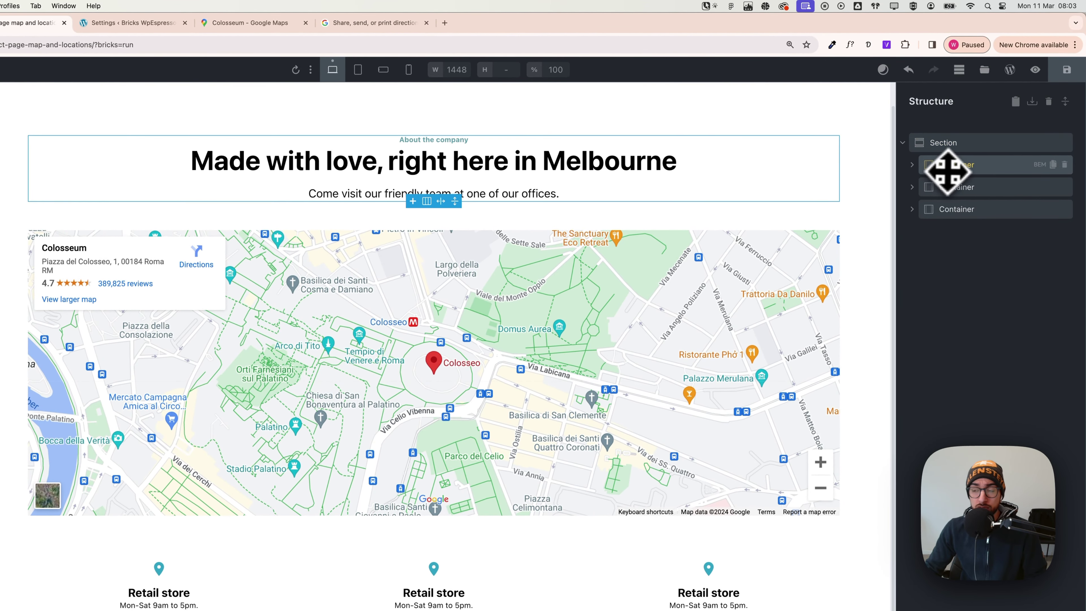
left_click(951, 187)
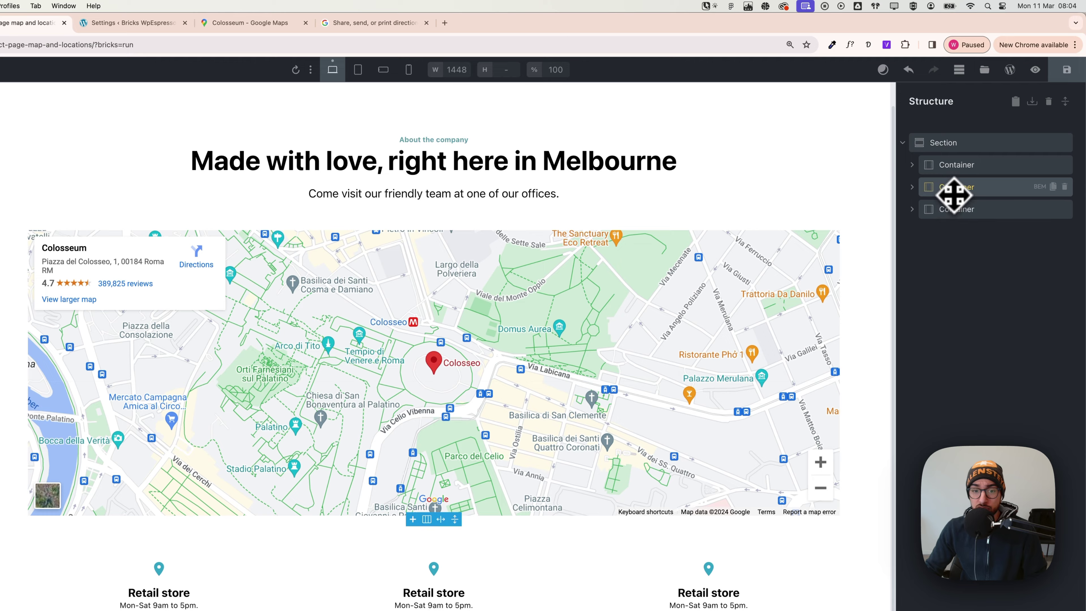
left_click(953, 209)
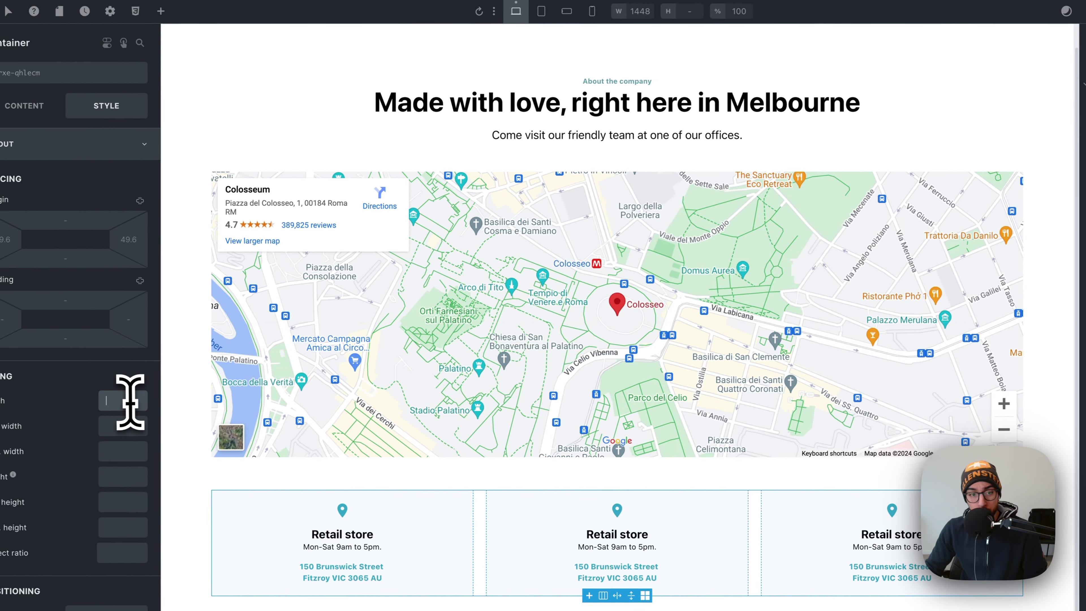
left_click(126, 400)
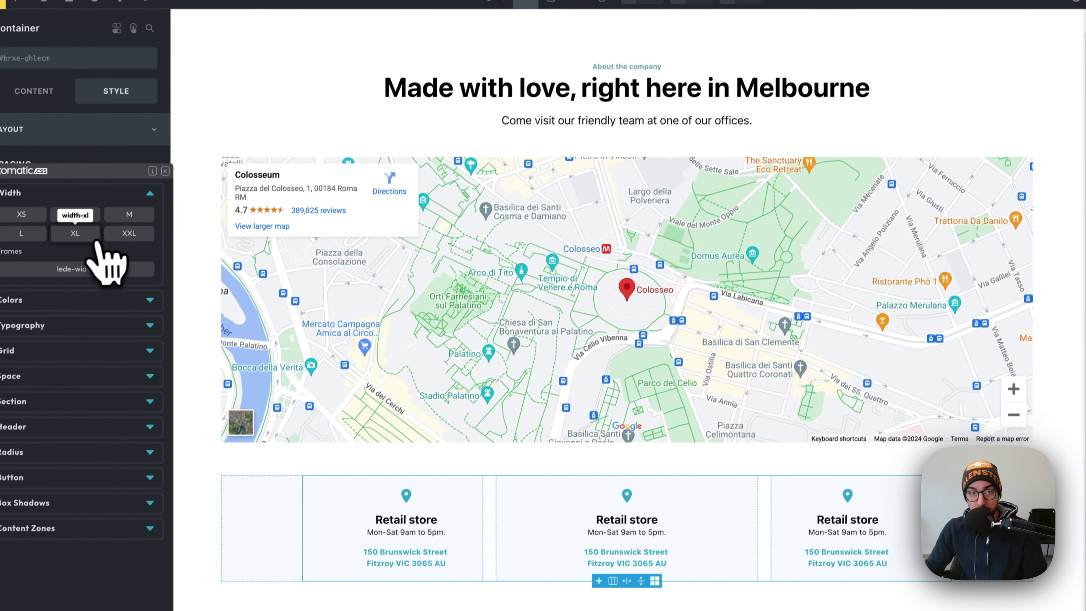
left_click(81, 250)
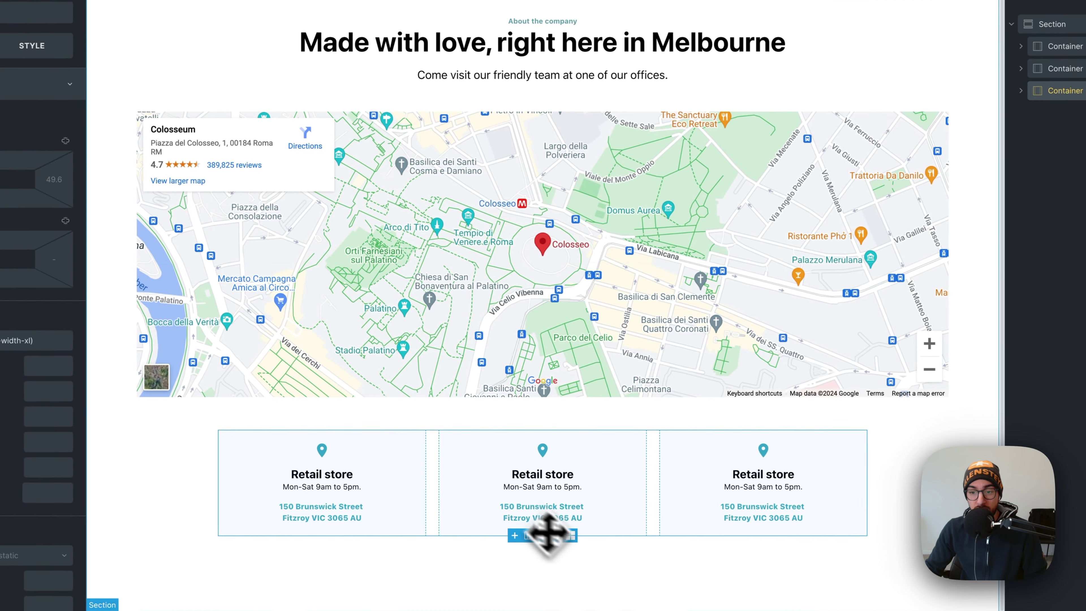
left_click_drag(632, 568, 616, 517)
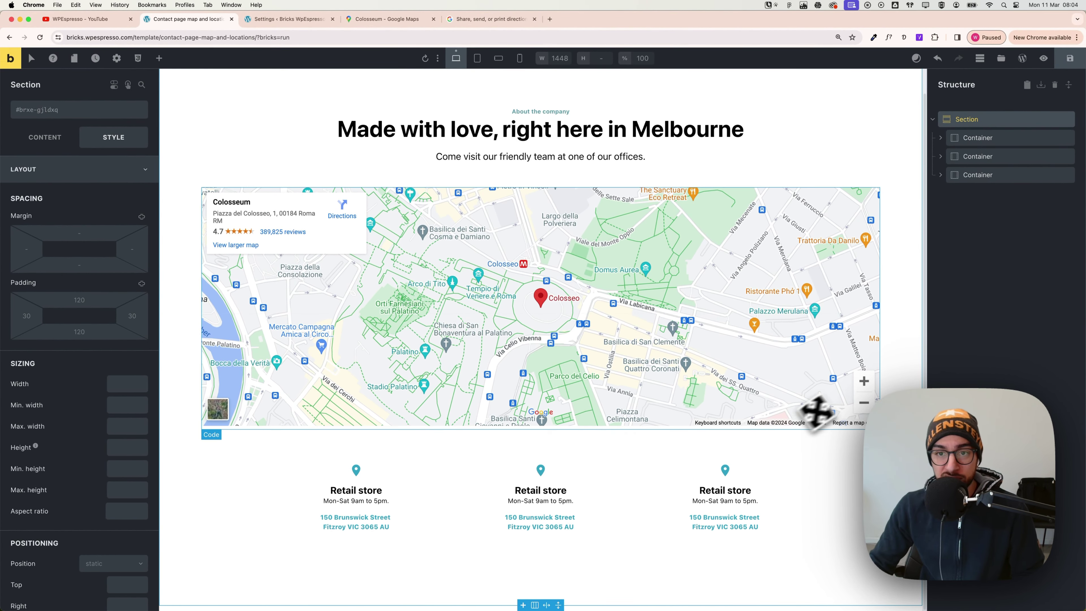
- Preview the page at the tablet, mobile landscape and mobile portrait breakpoints, and return to the desktop breakpoint
scroll(826, 394, "up", 1)
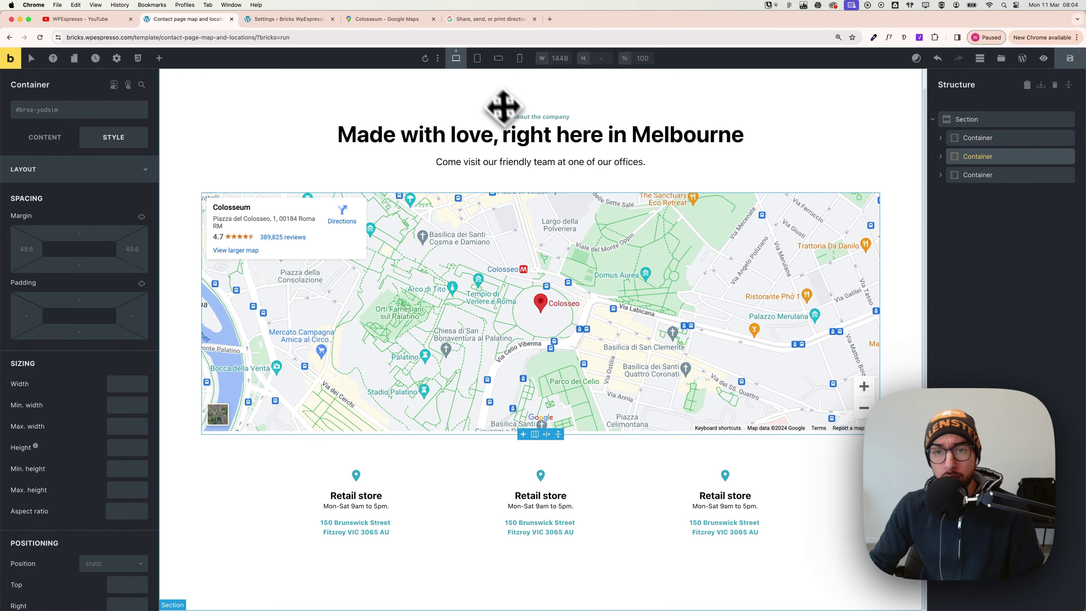
left_click(477, 58)
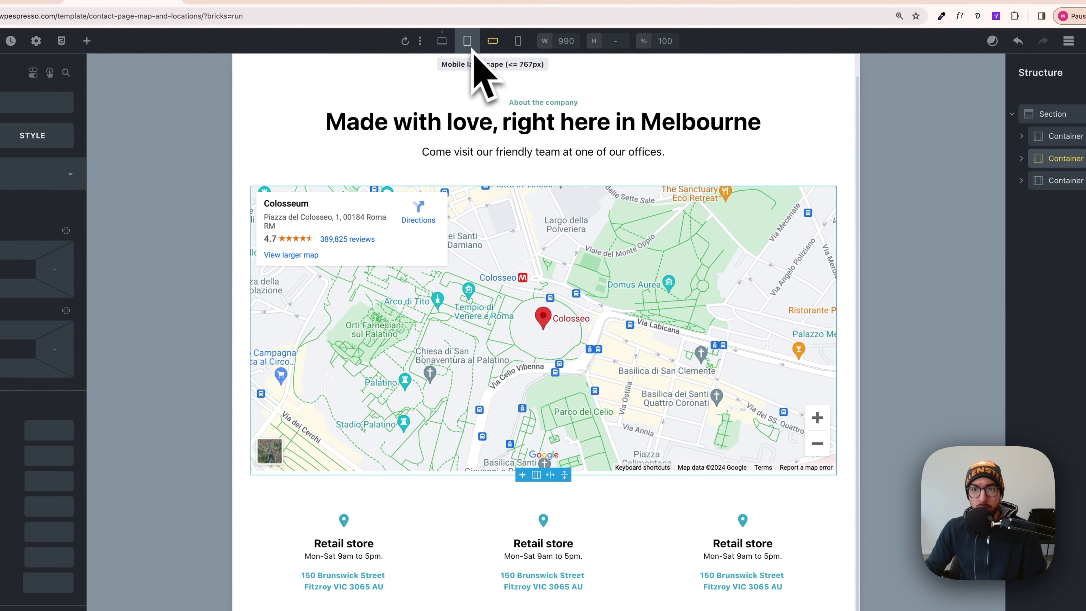
left_click(494, 42)
scroll(496, 197, "up", 1)
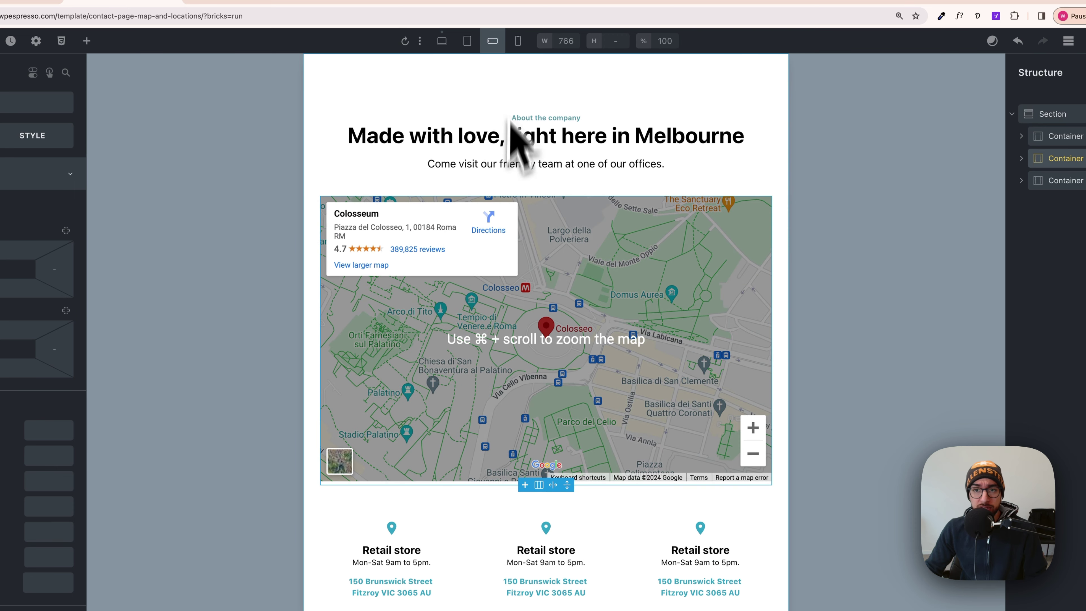
left_click(517, 49)
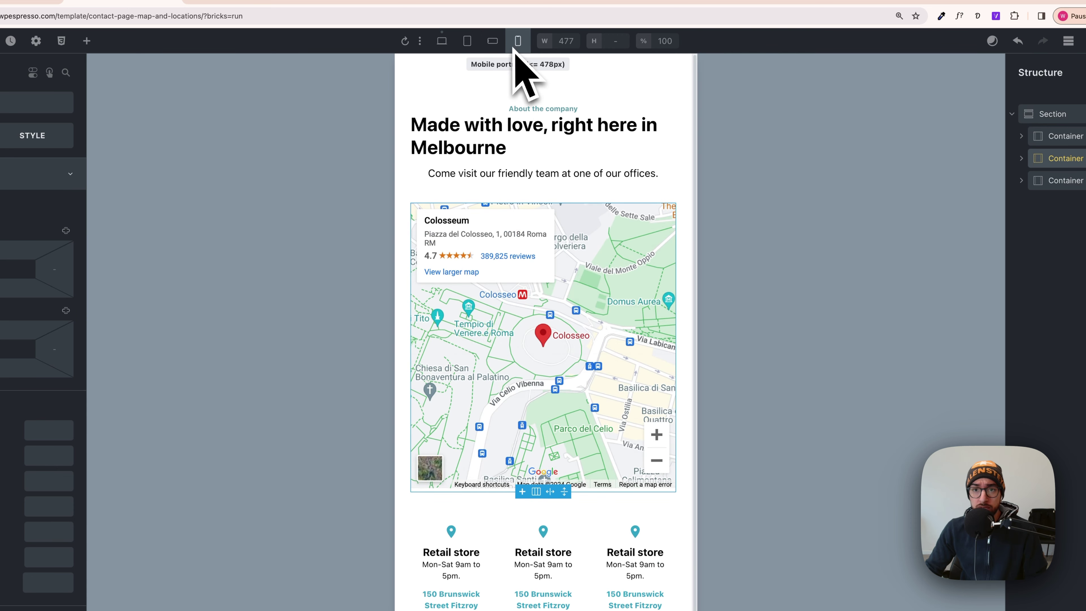
left_click(498, 47)
left_click(470, 47)
left_click(517, 47)
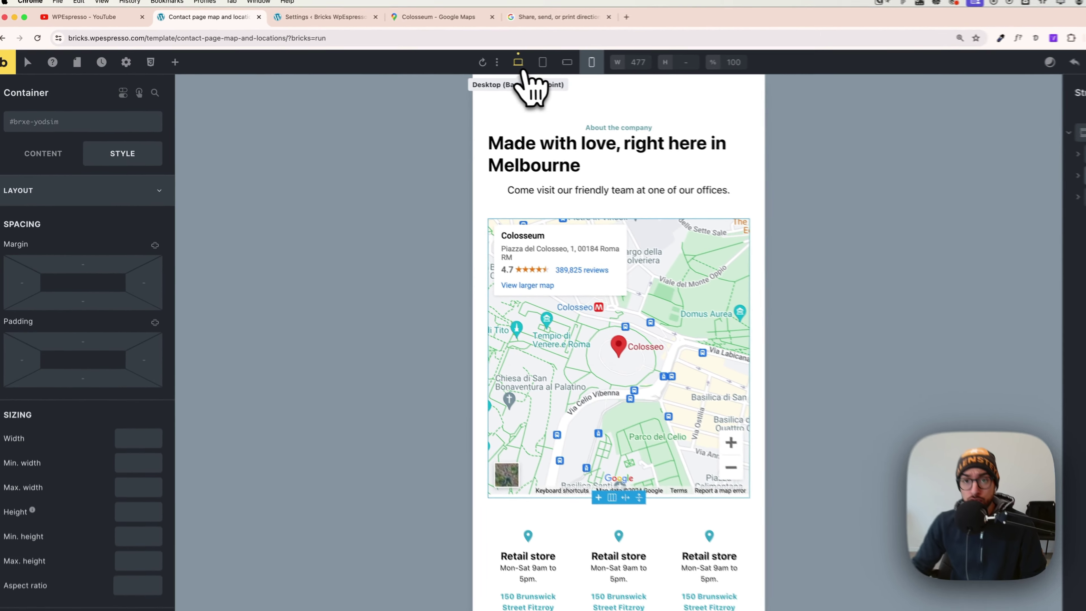
left_click(456, 58)
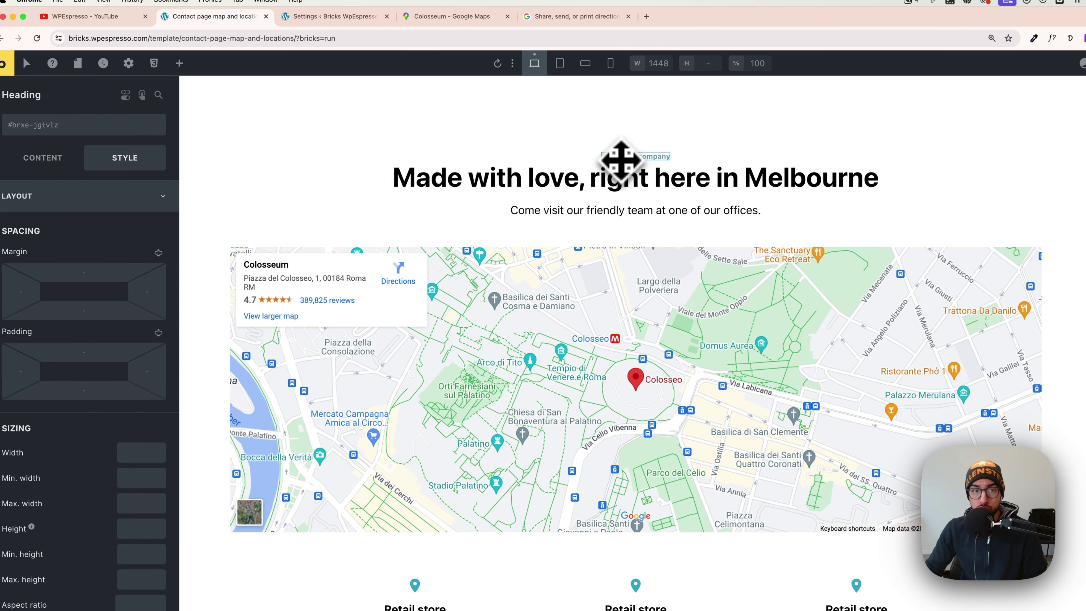
- Set the text alignment of both headings and the "Come visit our friendly team" text to center
left_click(125, 206)
left_click(123, 227)
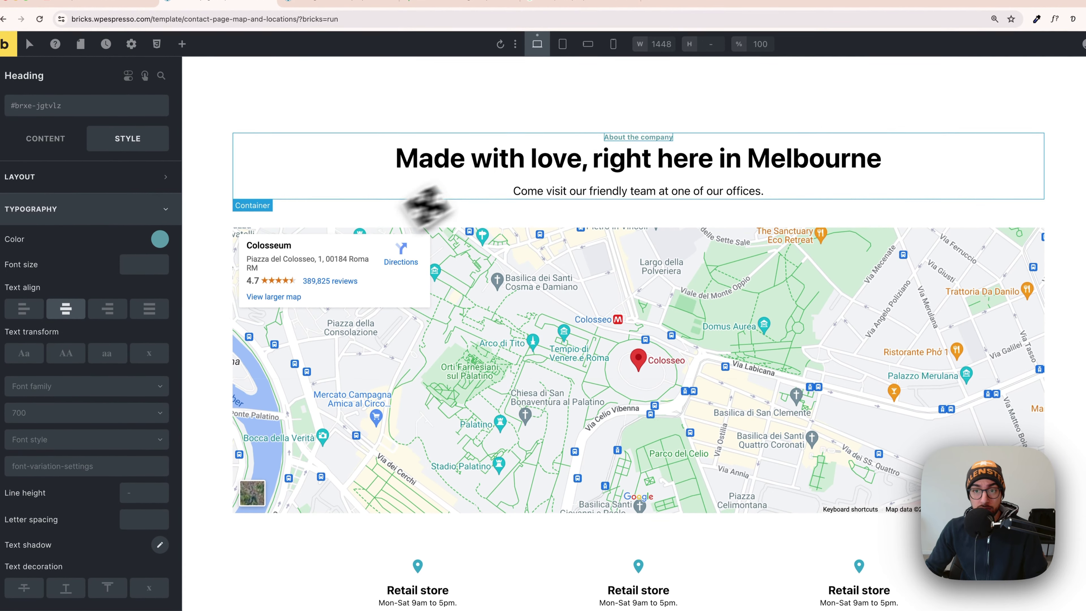
left_click(608, 182)
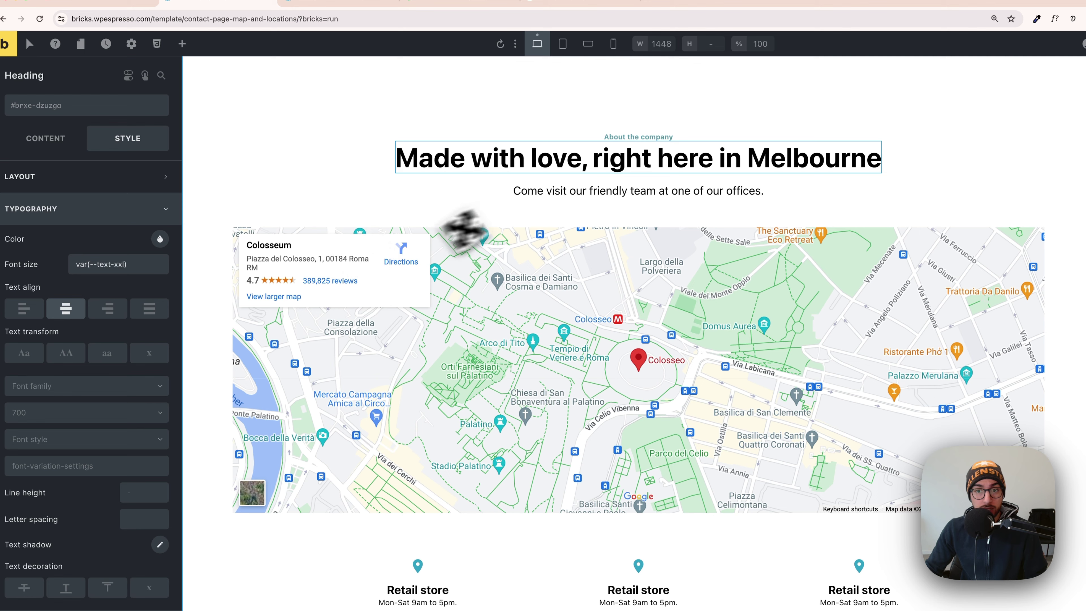
left_click(571, 198)
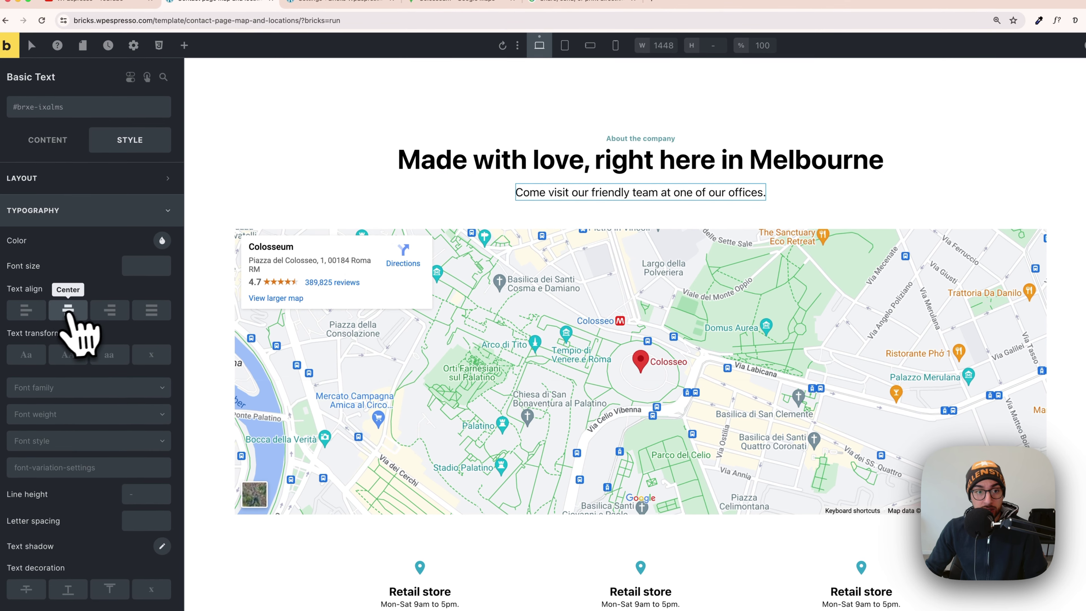
left_click(65, 308)
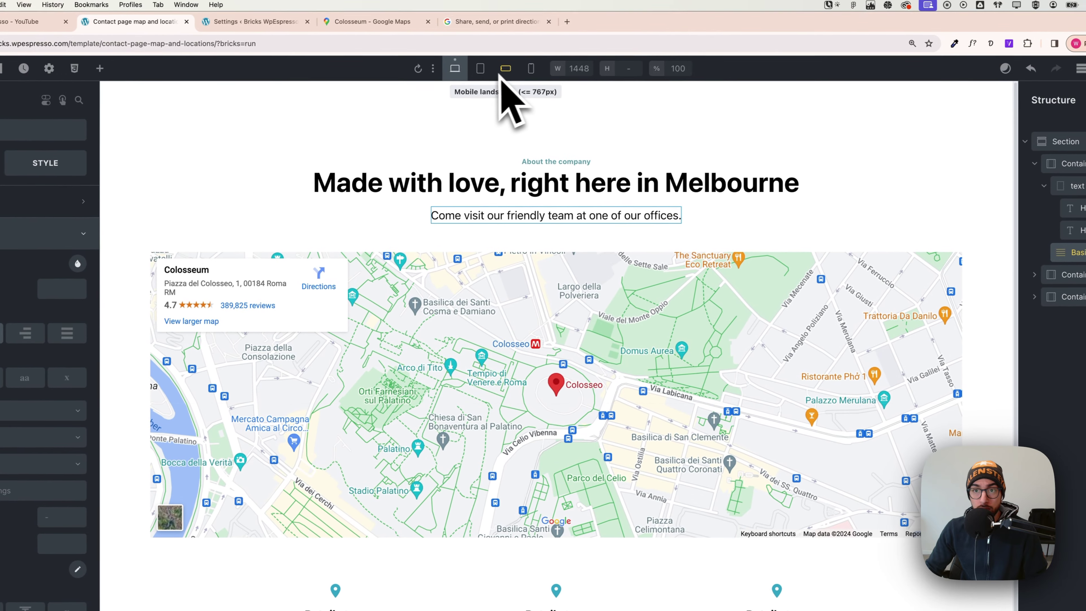
- At the mobile portrait breakpoint, set the store locations container's grid template columns to var(--grid-1)
left_click(617, 46)
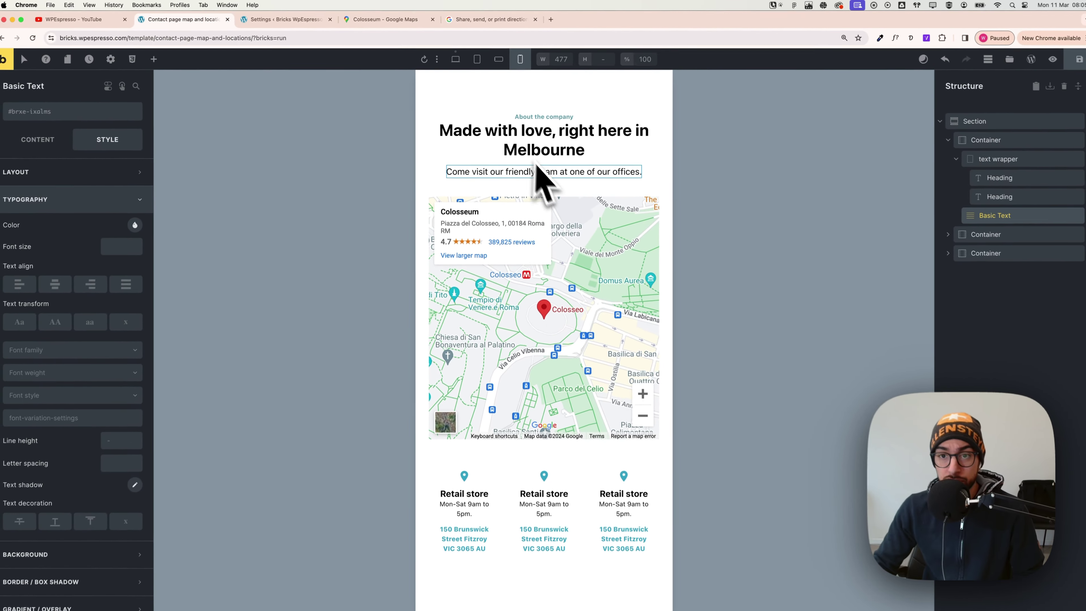
scroll(569, 230, "down", 3)
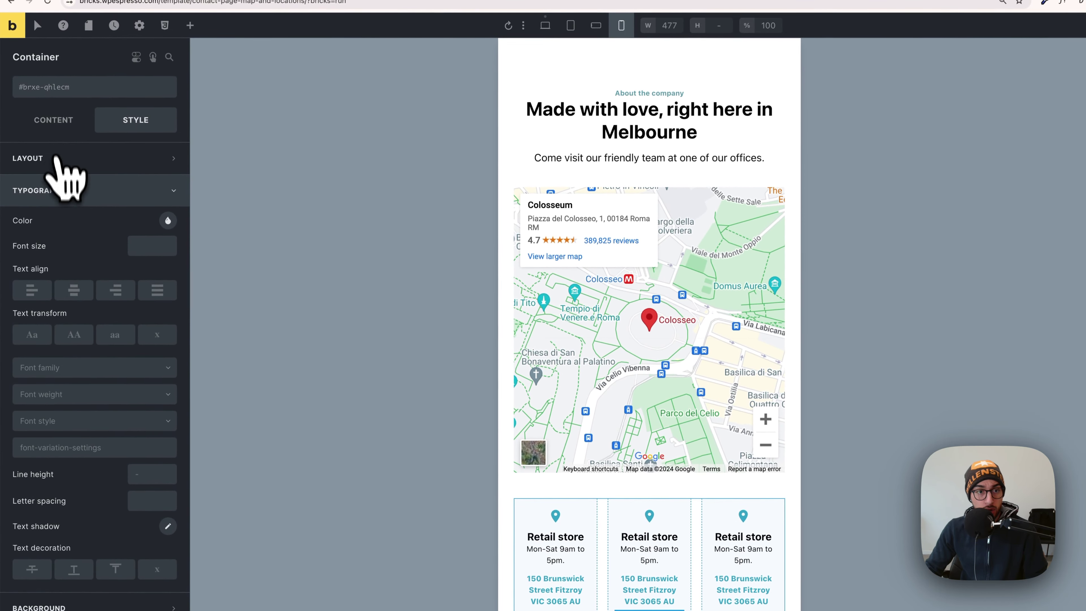
left_click(25, 82)
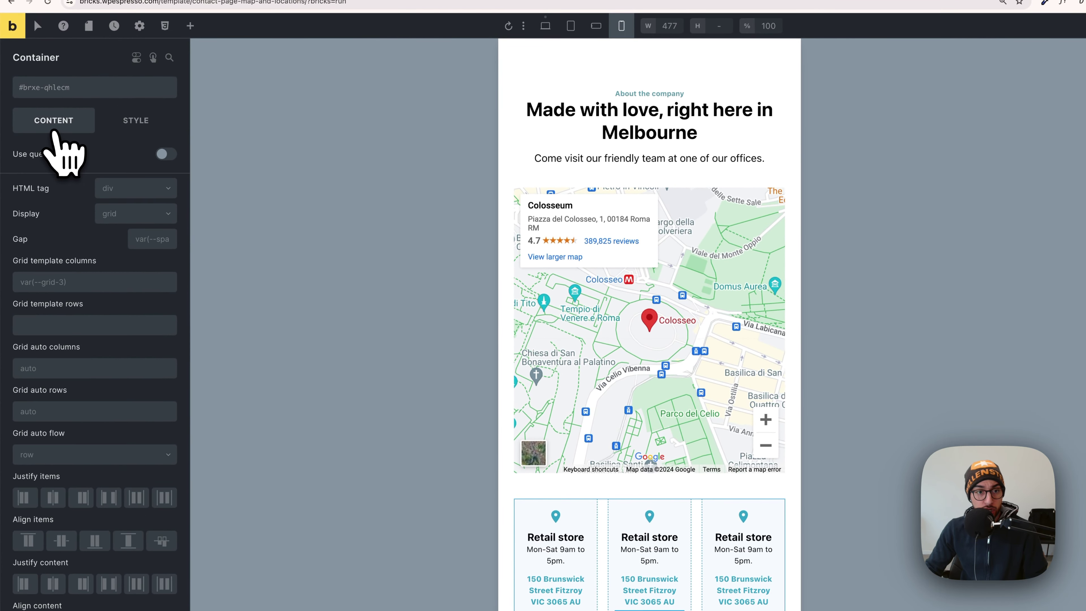
right_click(49, 288)
left_click(48, 136)
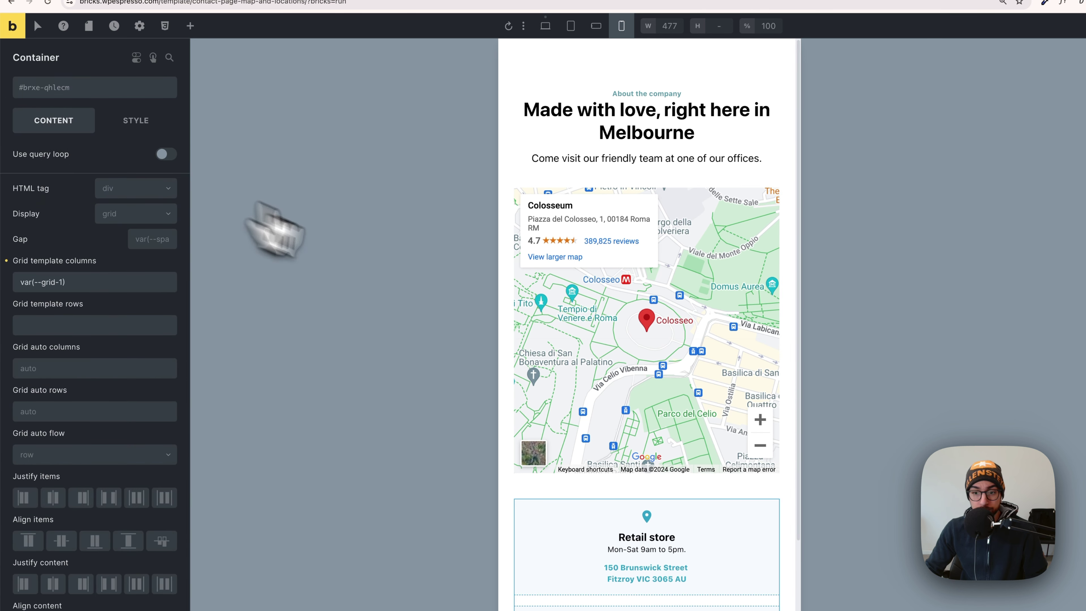
- Review the stacked store locations on mobile portrait, check the mobile landscape and tablet portrait breakpoints, and return to desktop
scroll(557, 436, "down", 5)
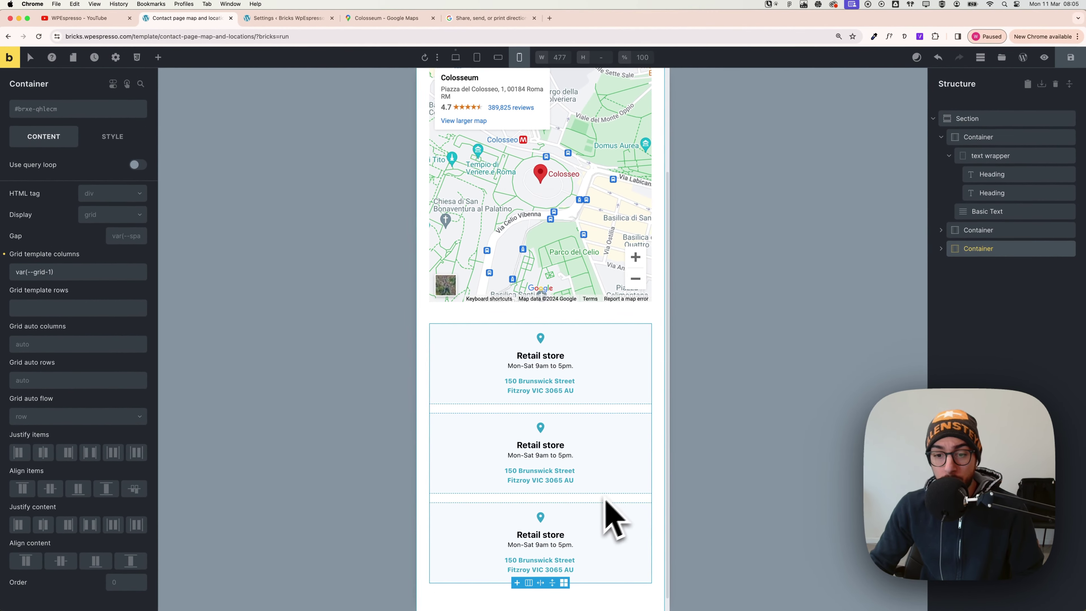
scroll(583, 516, "up", 3)
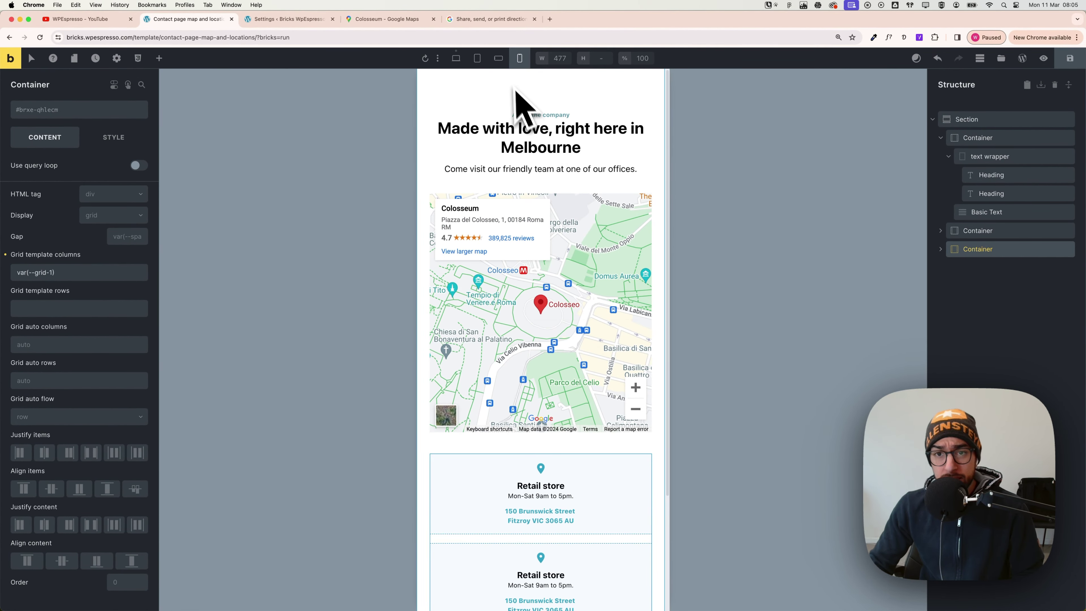
left_click(498, 58)
left_click(452, 43)
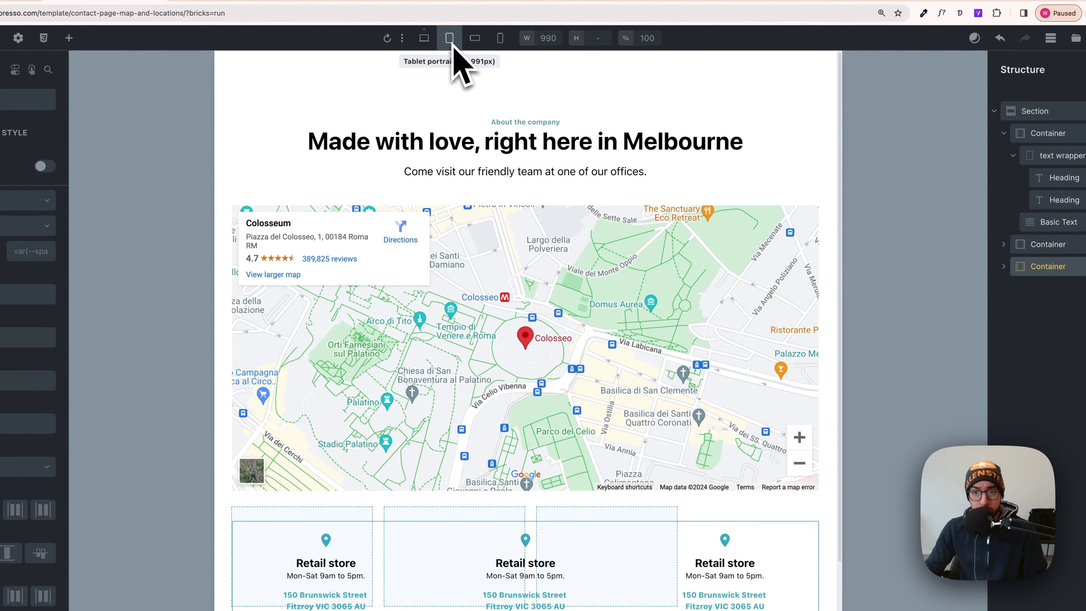
left_click(426, 43)
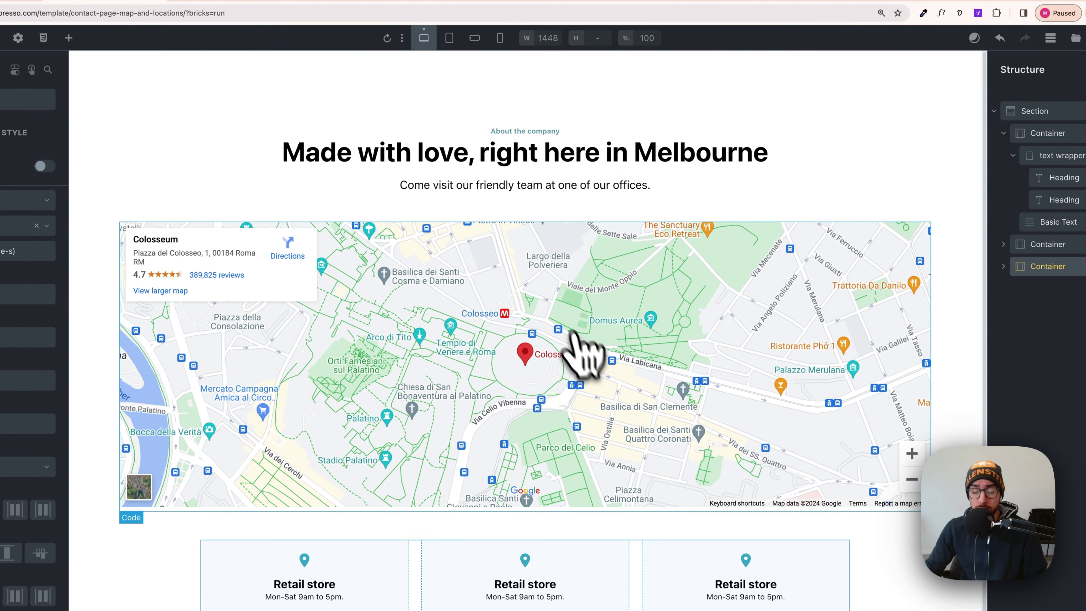